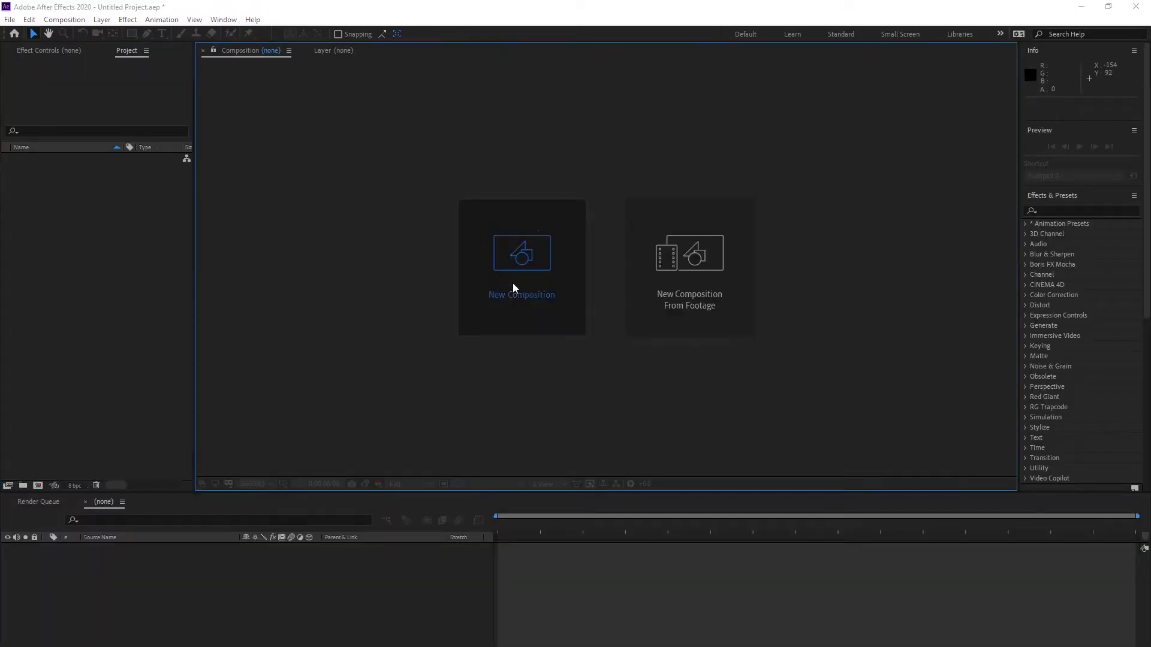
# - Create a new composition in the untitled project, bringing up its 1920×1080, 29.97 fps settings
pyautogui.click(513, 283)
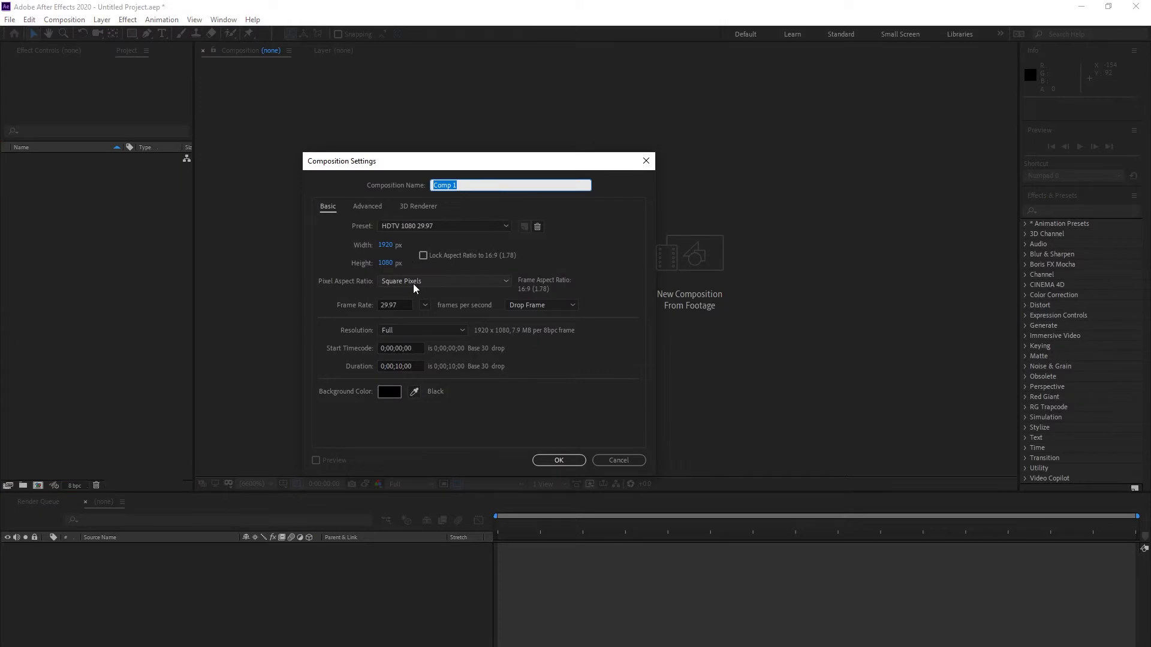
# - Keep the HDTV 1080 29.97 preset and confirm the composition settings
pyautogui.click(436, 228)
pyautogui.click(470, 548)
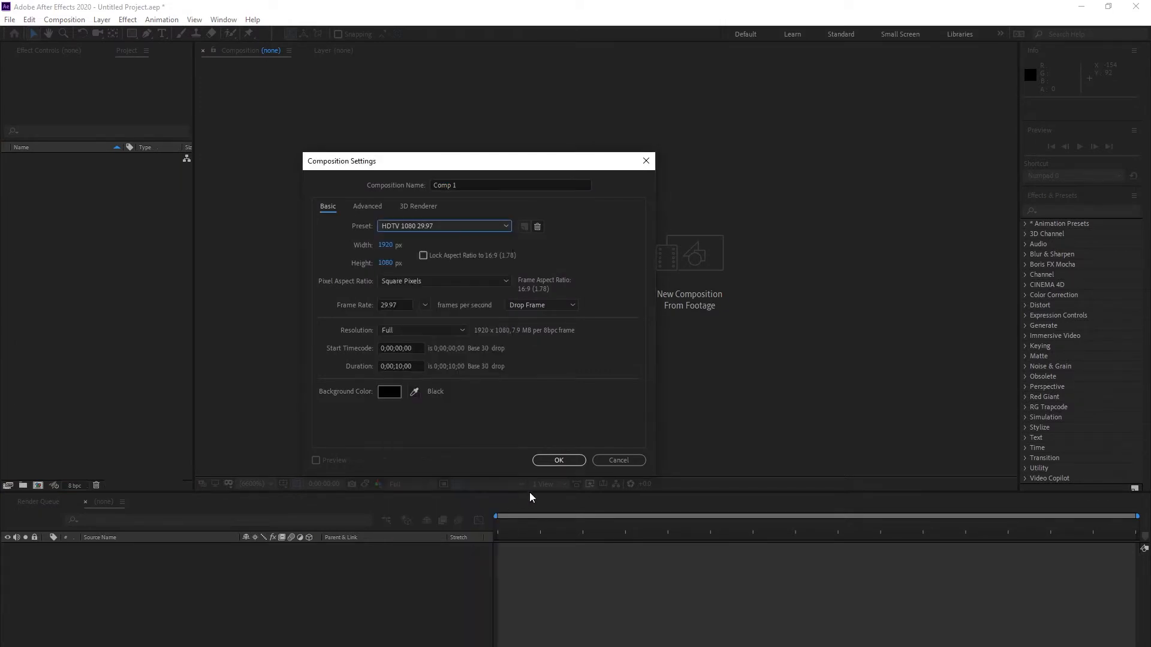
pyautogui.click(559, 460)
# - Rename Comp 1 to 'Lower Third'
pyautogui.rightClick(60, 158)
pyautogui.click(129, 346)
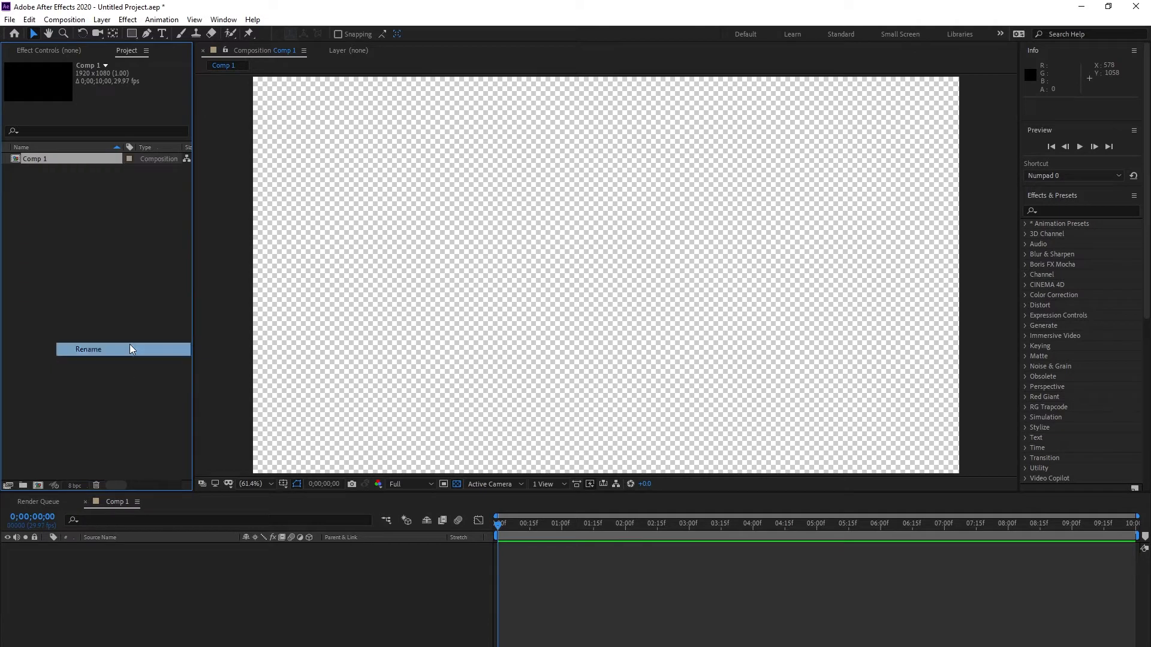
pyautogui.write('Lower Third')
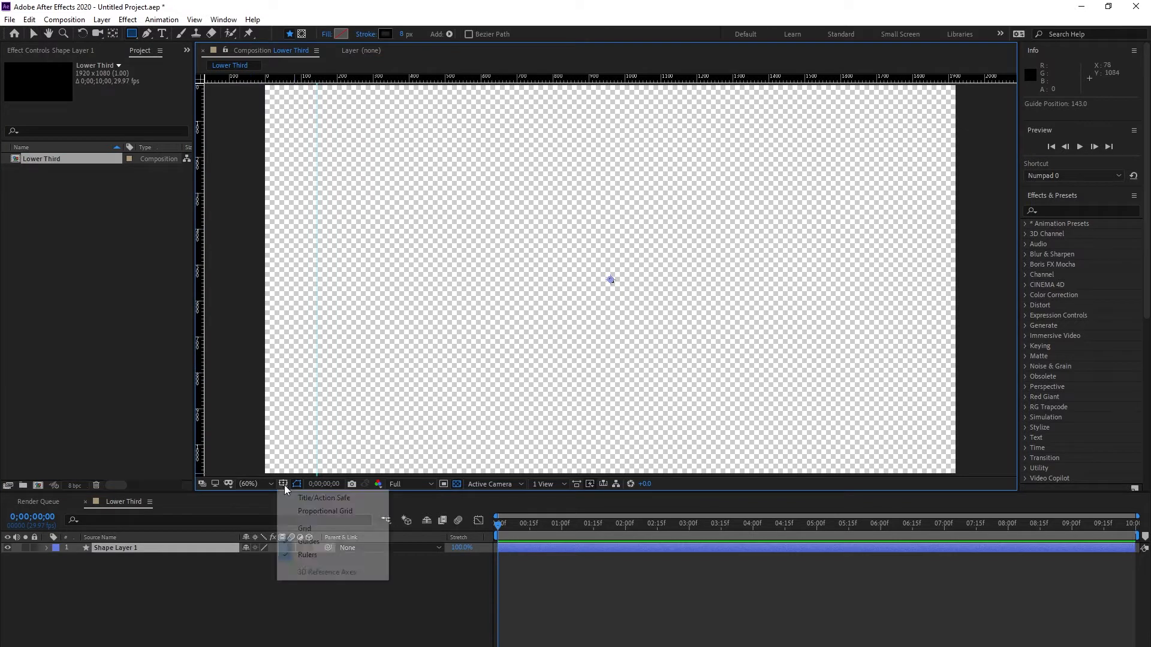
pyautogui.click(311, 493)
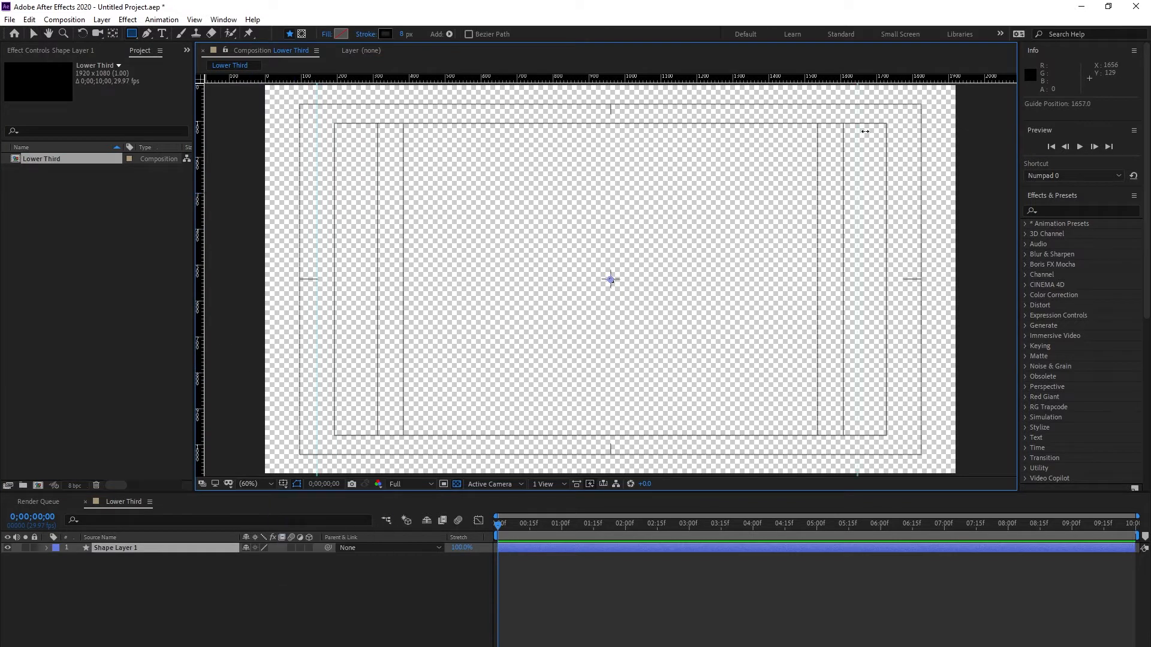
# - Drag two vertical and two horizontal guides to frame the bar's band on the canvas
pyautogui.moveTo(206, 322); pyautogui.dragTo(303, 357)
pyautogui.moveTo(887, 442); pyautogui.dragTo(922, 454)
pyautogui.moveTo(431, 79); pyautogui.dragTo(450, 296)
pyautogui.moveTo(471, 79); pyautogui.dragTo(471, 262)
# - Hide the rulers, safe margins and transparency grid, and nudge the lower guide down slightly
pyautogui.press("'")
pyautogui.hotkey('ctrl', 'r')
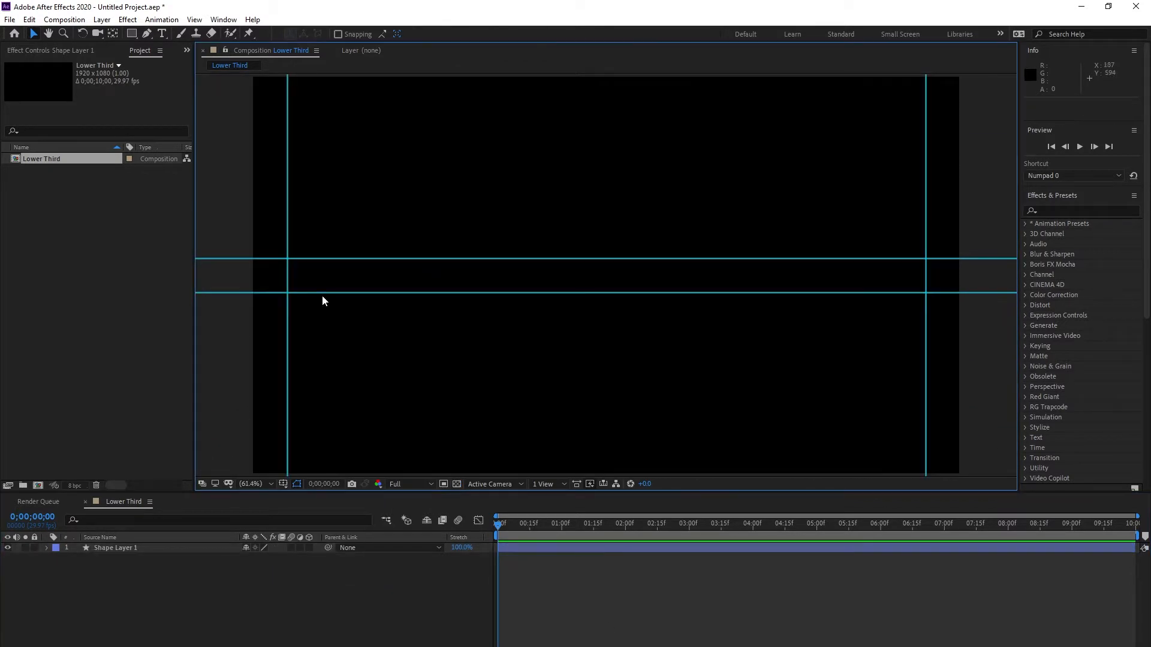
pyautogui.moveTo(259, 292); pyautogui.dragTo(259, 303)
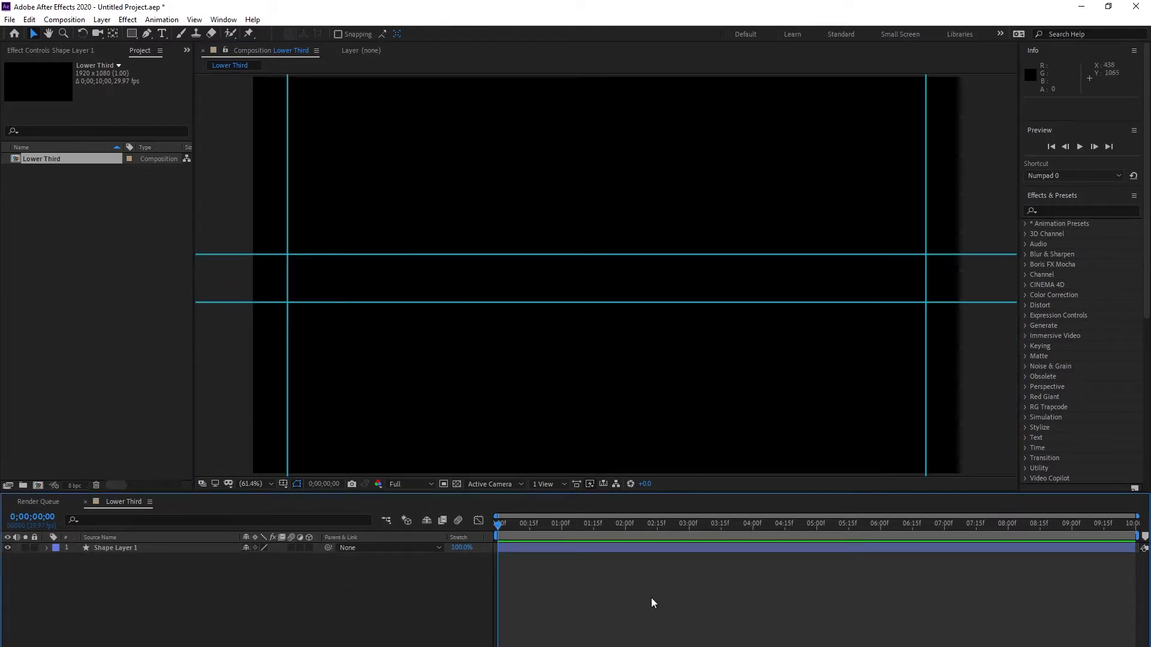
pyautogui.rightClick(648, 606)
pyautogui.moveTo(749, 464)
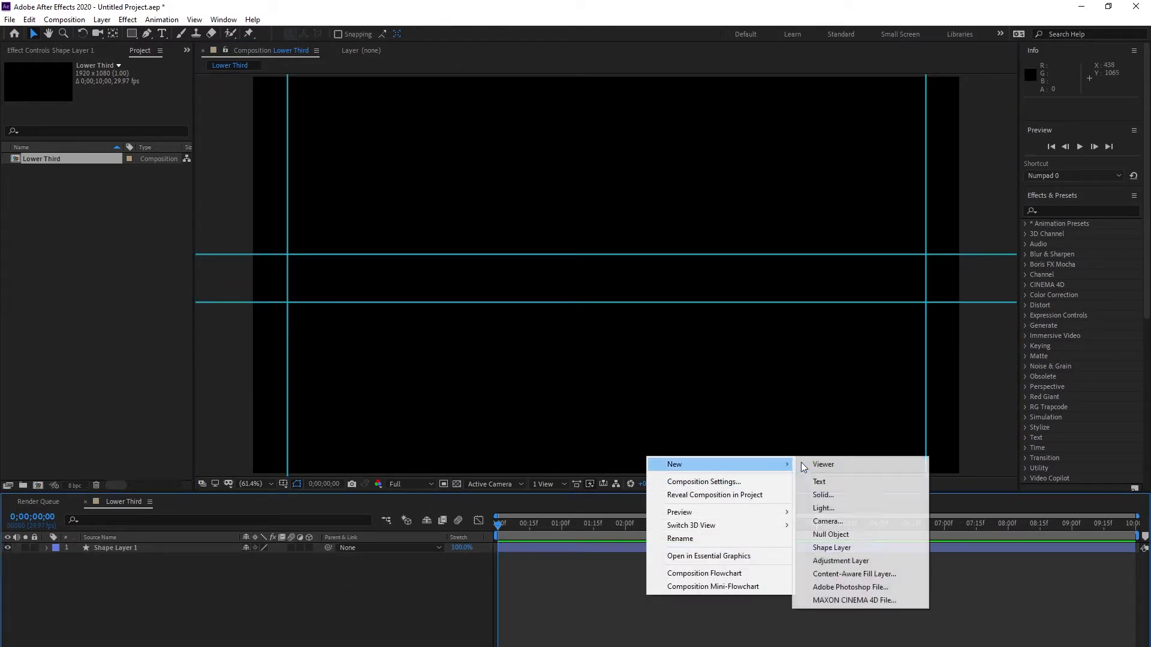
# - Add a new shape layer and draw a rectangle filling the guide-framed band
pyautogui.click(869, 548)
pyautogui.press('q')
pyautogui.moveTo(286, 254); pyautogui.dragTo(923, 303)
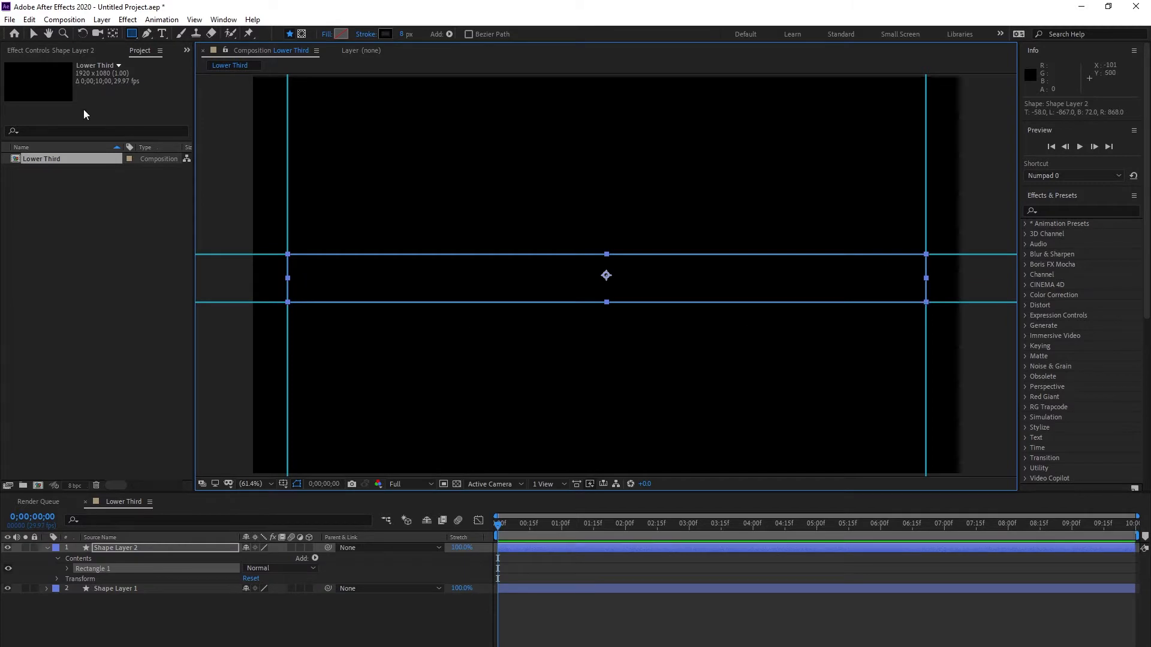
# - Give the rectangle a solid white fill and no stroke
pyautogui.click(35, 36)
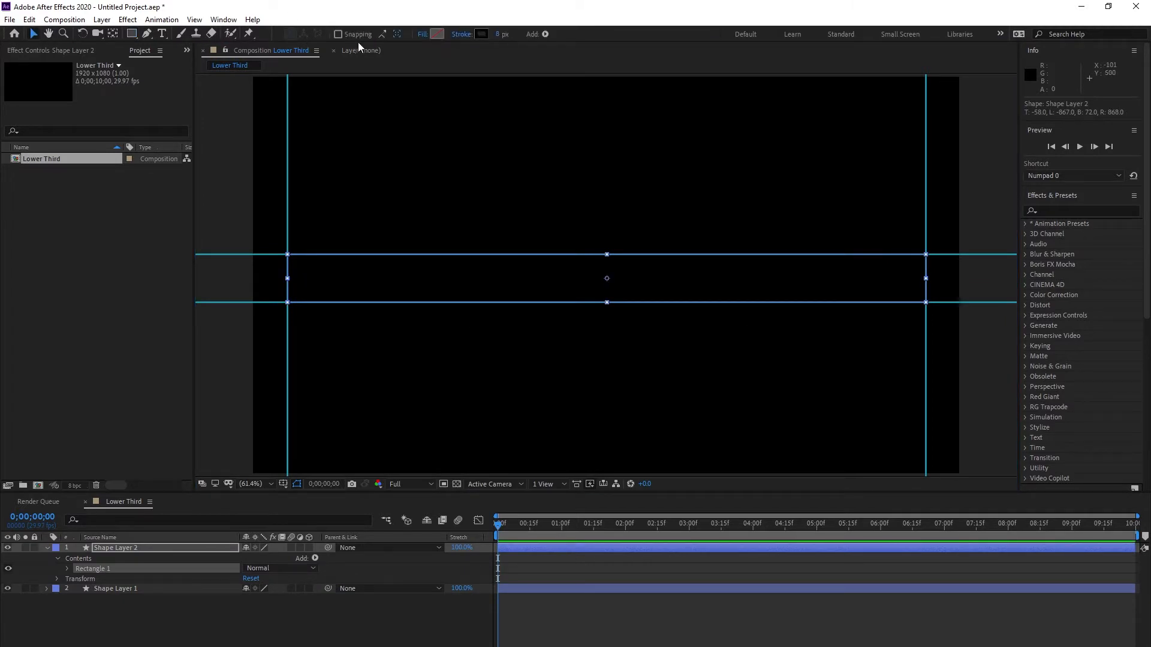
pyautogui.click(429, 36)
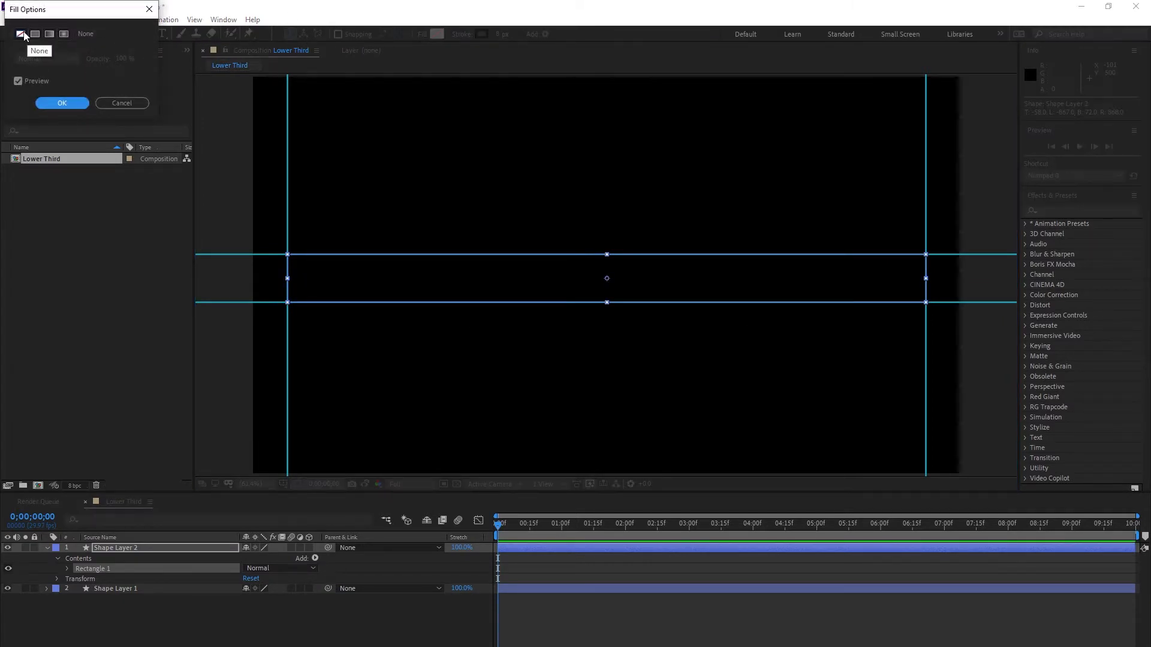
pyautogui.click(21, 33)
pyautogui.click(63, 104)
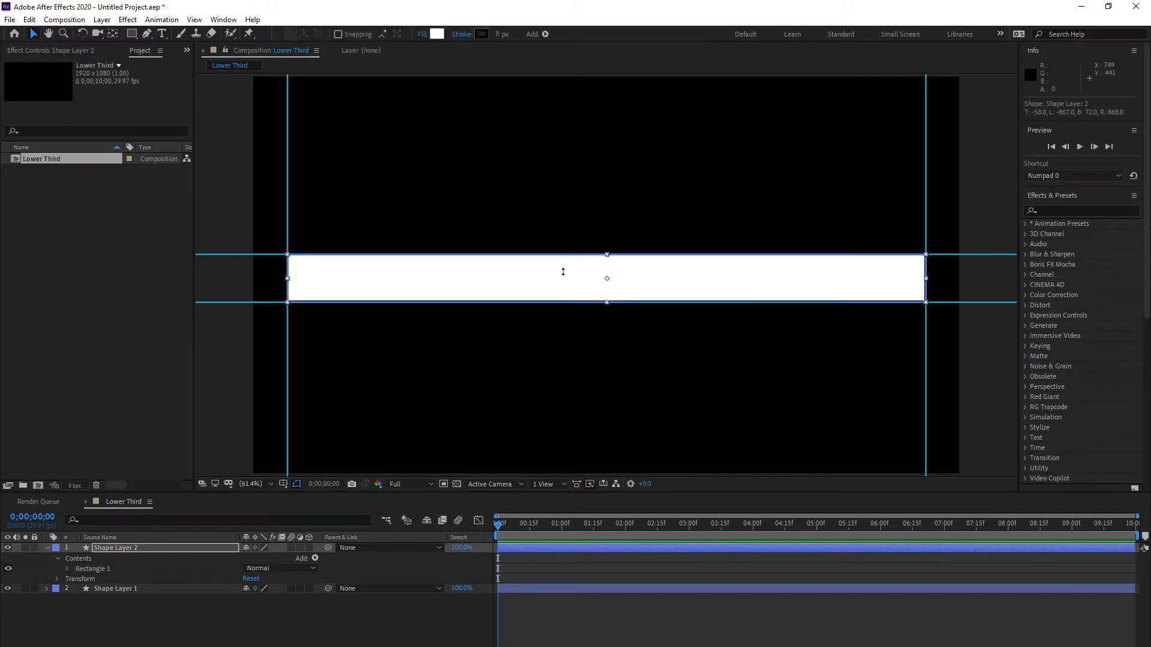
pyautogui.click(462, 35)
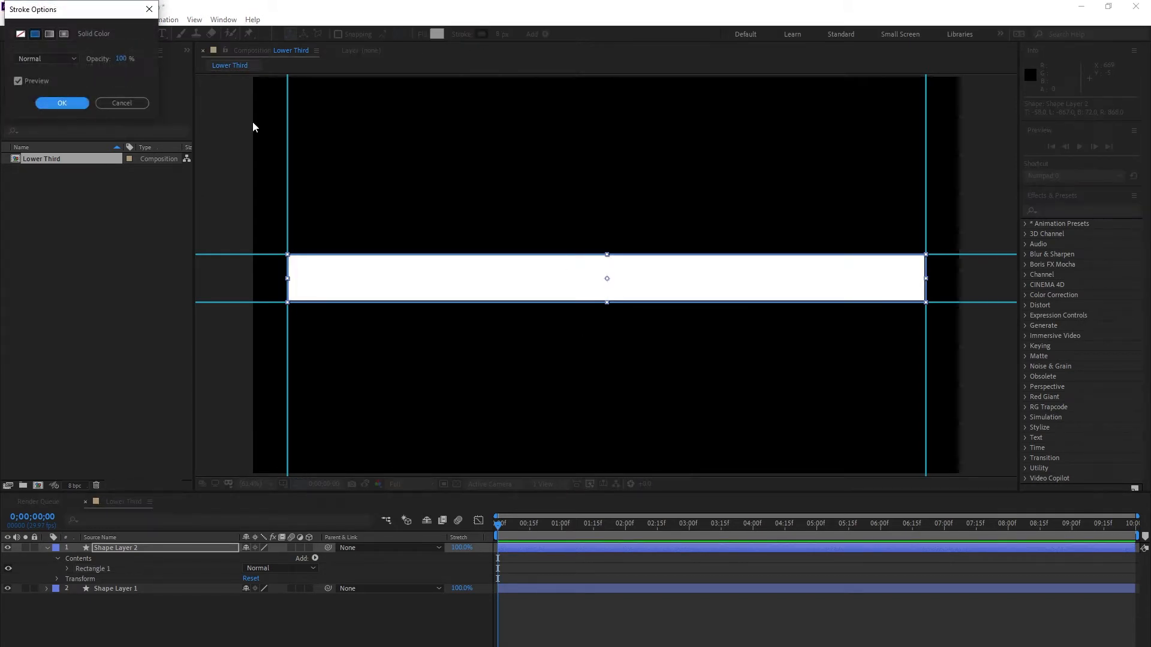
pyautogui.click(21, 34)
pyautogui.click(62, 103)
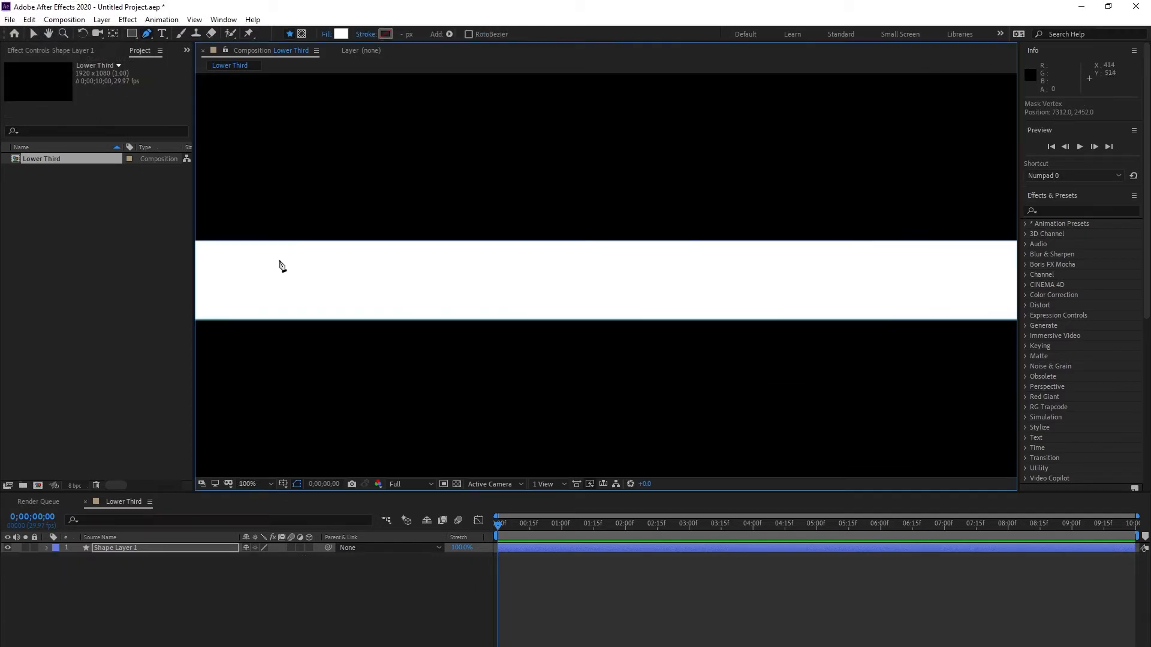
pyautogui.press('.')
# - Add points and curve the bar's top-left corner into a sweeping rounded end
pyautogui.moveTo(375, 260)
pyautogui.mouseDown()
pyautogui.moveTo(463, 320)
pyautogui.moveTo(797, 298)
pyautogui.mouseUp()
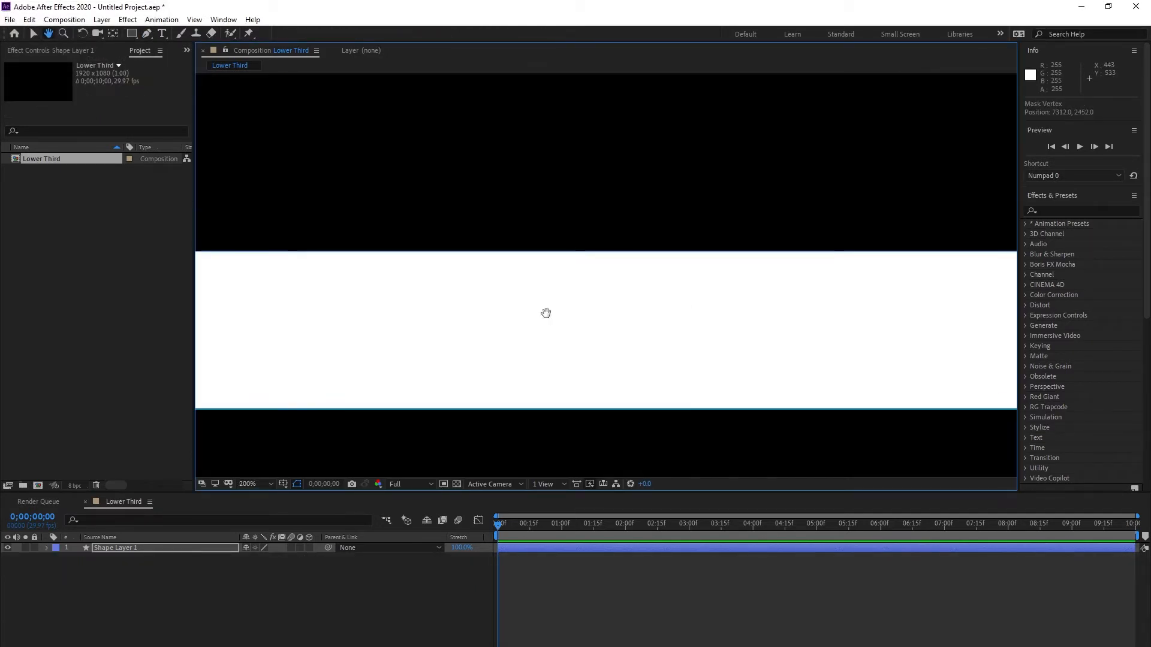
pyautogui.moveTo(323, 310); pyautogui.dragTo(560, 308)
pyautogui.moveTo(382, 298); pyautogui.dragTo(405, 299)
pyautogui.scroll(1, 426, 358)
pyautogui.click(390, 409)
pyautogui.click(591, 145)
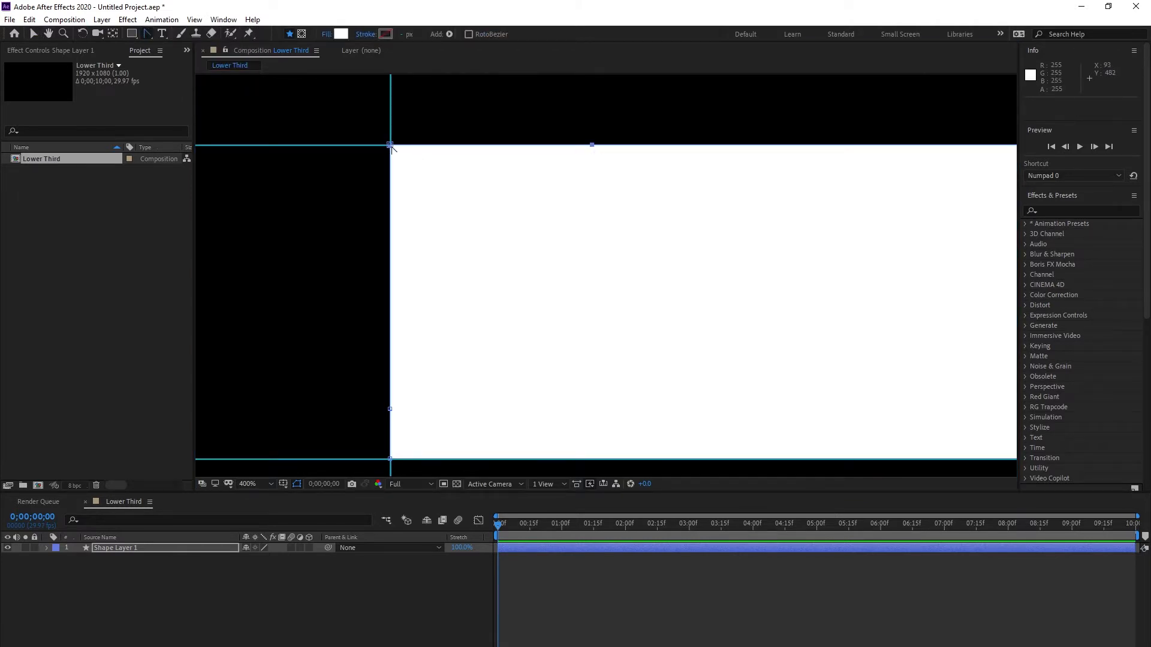
pyautogui.moveTo(389, 146); pyautogui.dragTo(337, 215)
pyautogui.click(33, 34)
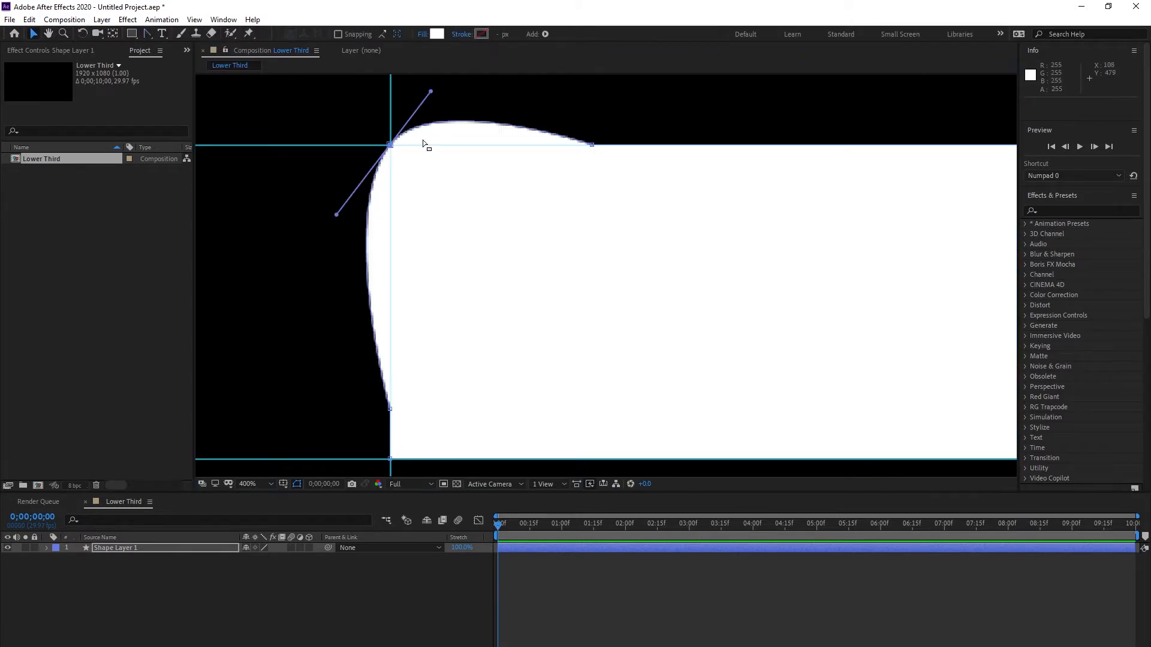
pyautogui.moveTo(390, 145); pyautogui.dragTo(472, 236)
# - Add points and curve the bar's bottom-right corner inward with Convert Vertex
pyautogui.scroll(-4, 606, 275)
pyautogui.moveTo(866, 299); pyautogui.dragTo(663, 329)
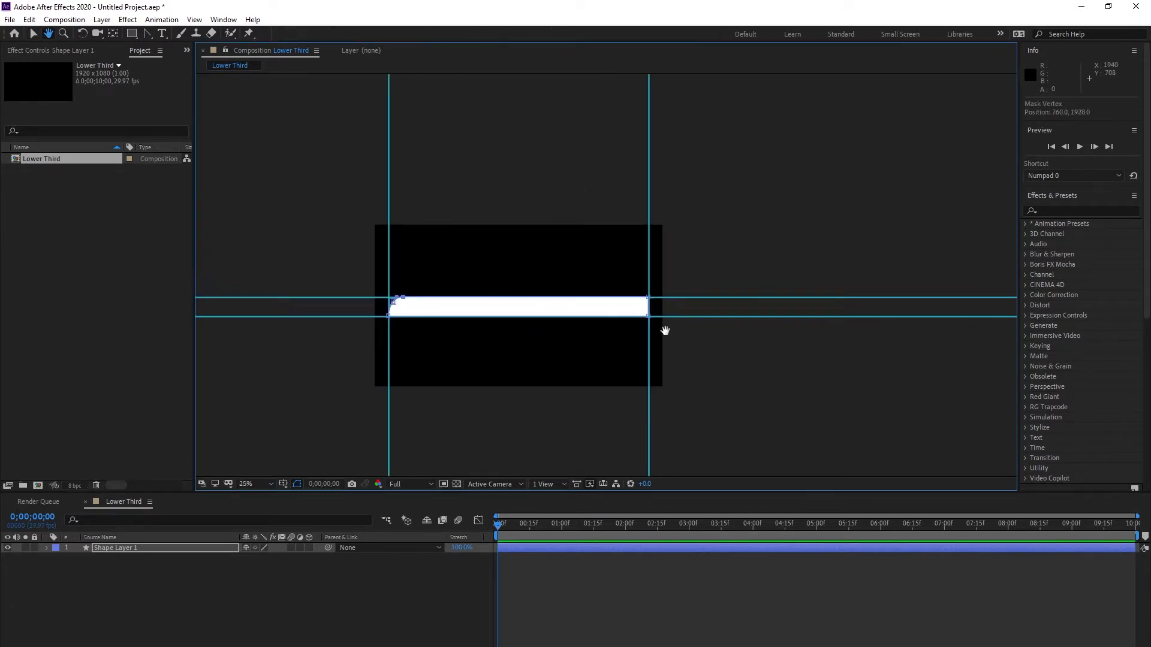
pyautogui.scroll(2, 689, 346)
pyautogui.scroll(2, 716, 368)
pyautogui.moveTo(716, 368); pyautogui.dragTo(470, 388)
pyautogui.press('g')
pyautogui.click(651, 135)
pyautogui.click(426, 410)
pyautogui.moveTo(147, 34); pyautogui.dragTo(169, 72)
pyautogui.click(650, 410)
pyautogui.moveTo(650, 410); pyautogui.dragTo(578, 315)
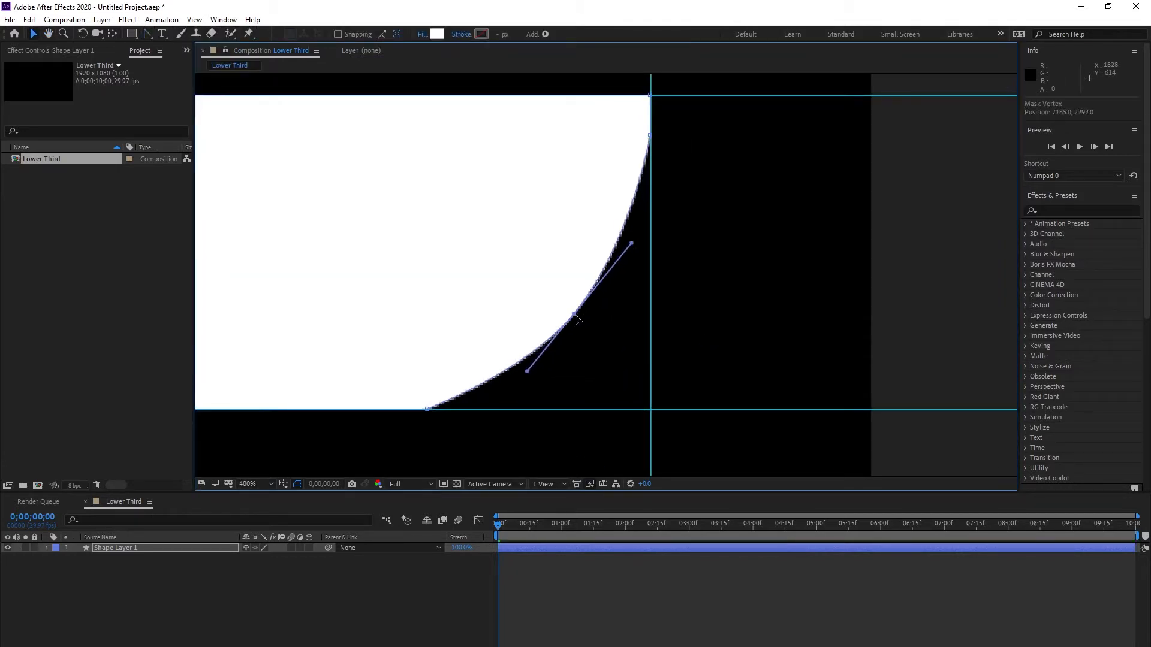
pyautogui.scroll(-4, 562, 297)
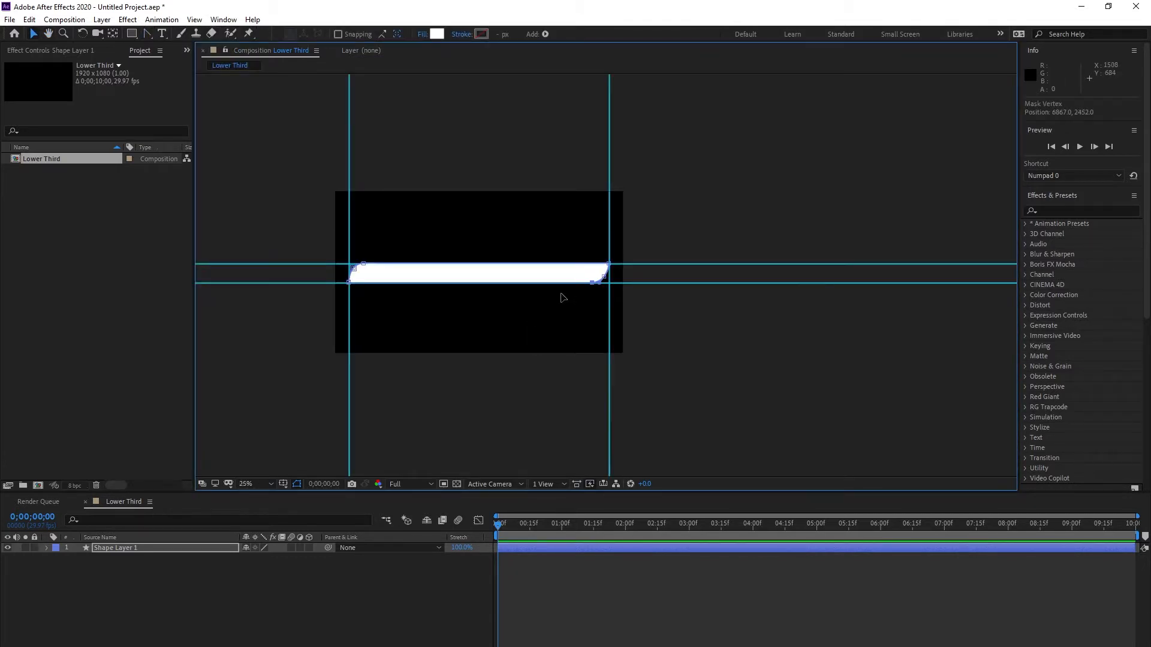
pyautogui.scroll(1, 563, 297)
pyautogui.moveTo(575, 308); pyautogui.dragTo(833, 299)
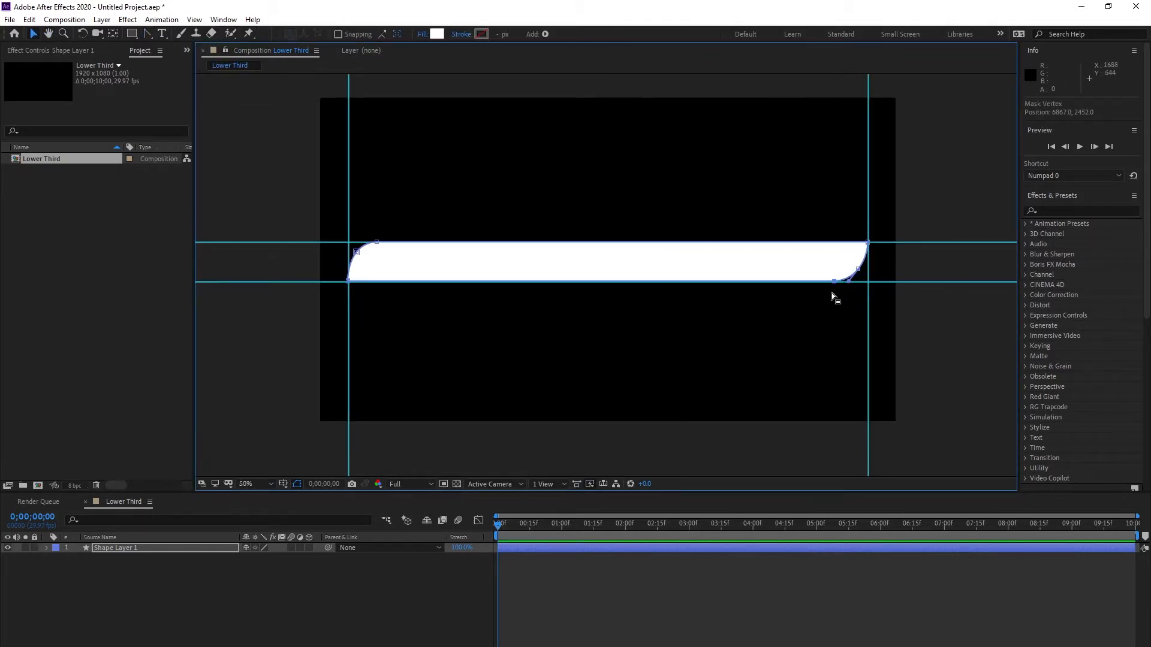
# - Drag all four guides off the canvas and reselect the bar's shape layer
pyautogui.click(653, 569)
pyautogui.moveTo(348, 353); pyautogui.dragTo(2, 379)
pyautogui.moveTo(319, 243); pyautogui.dragTo(346, 60)
pyautogui.moveTo(298, 281); pyautogui.dragTo(300, 497)
pyautogui.moveTo(868, 327); pyautogui.dragTo(1029, 296)
pyautogui.click(893, 548)
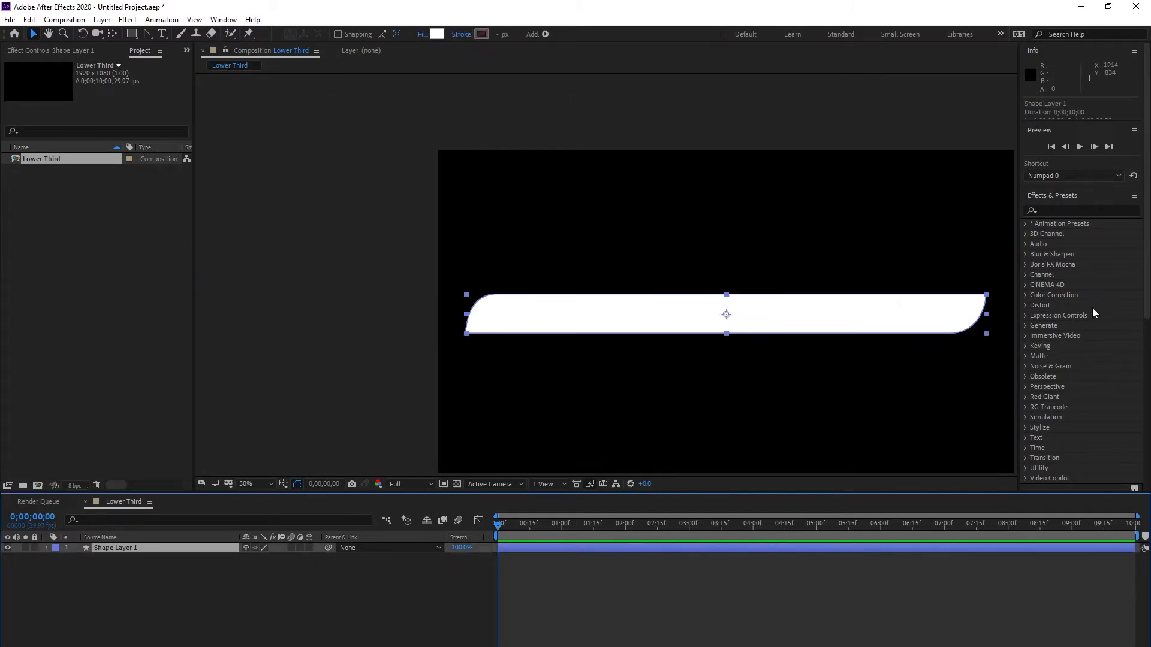
# - Apply a Radial Gradient Ramp to the bar, starting at its centre and ending at its left edge
pyautogui.click(1121, 211)
pyautogui.write('gradi')
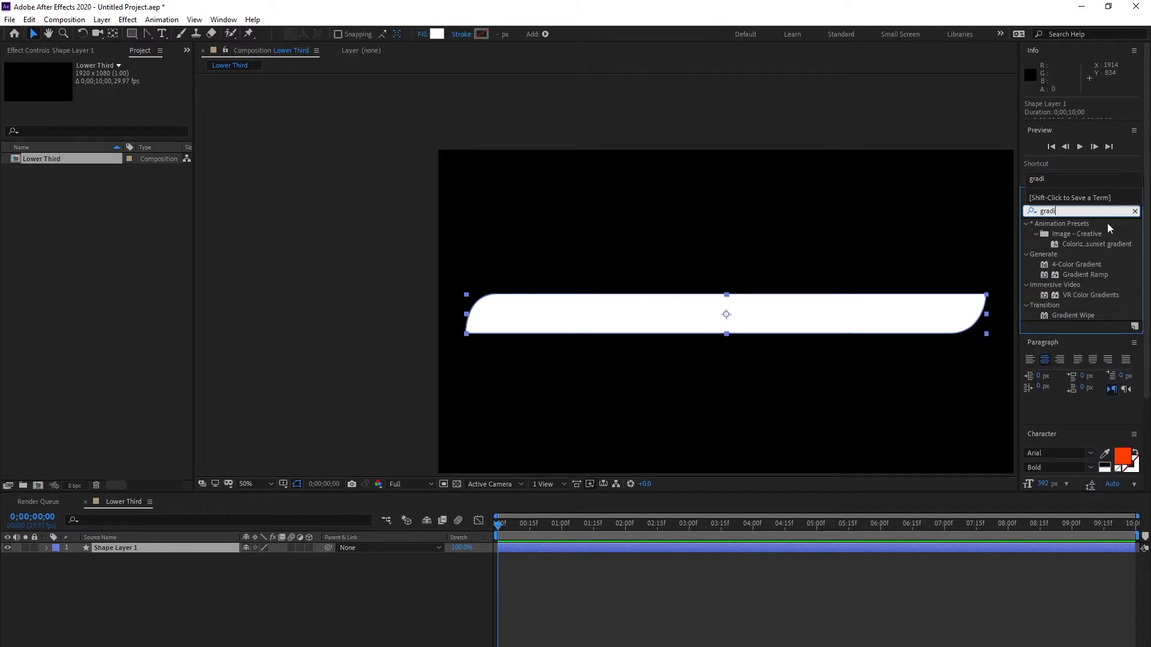
pyautogui.moveTo(1104, 277); pyautogui.dragTo(567, 549)
pyautogui.click(113, 86)
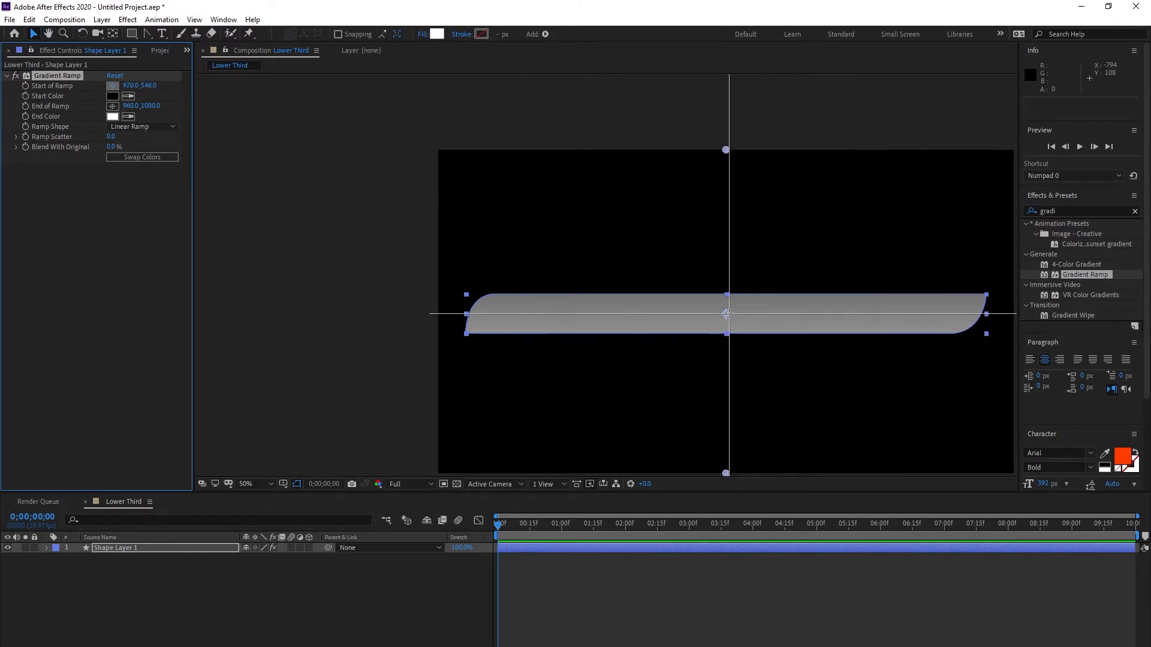
pyautogui.click(725, 314)
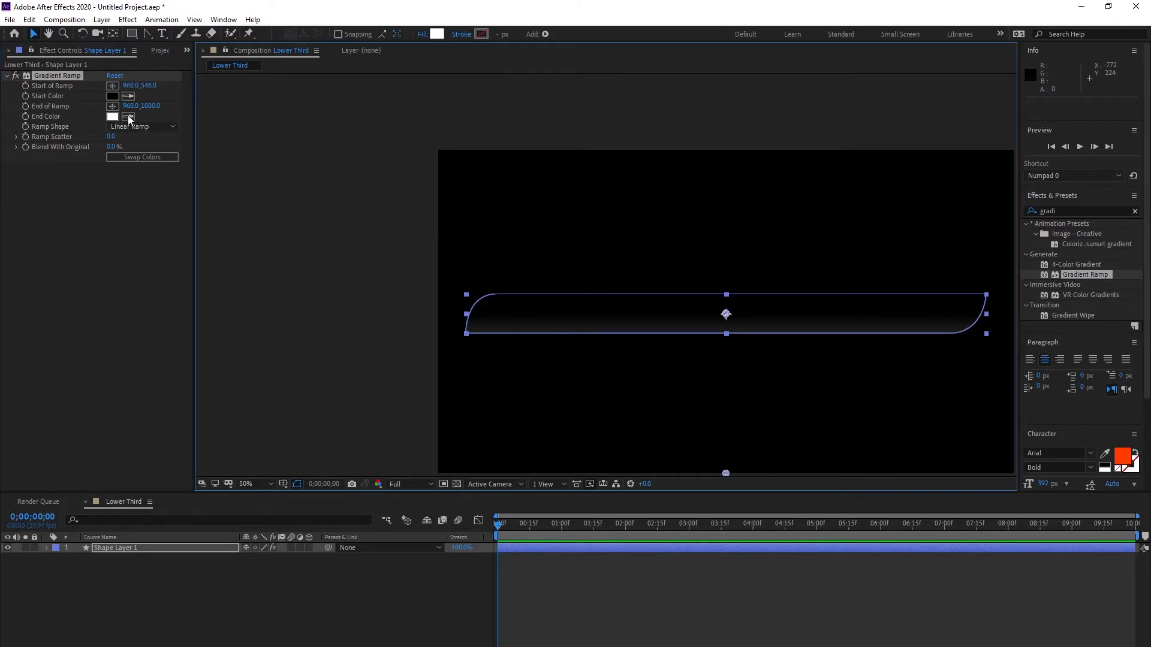
pyautogui.click(112, 105)
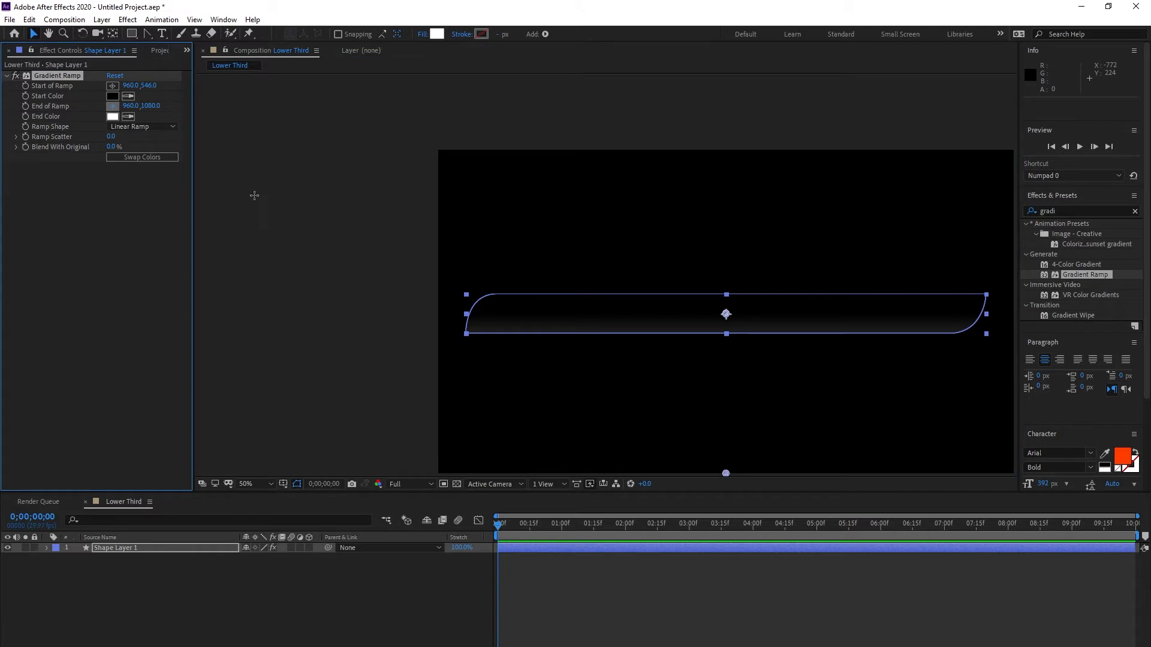
pyautogui.click(466, 318)
pyautogui.click(151, 128)
pyautogui.click(150, 154)
# - Set the gradient colours to a medium green start and a deep green end
pyautogui.click(112, 96)
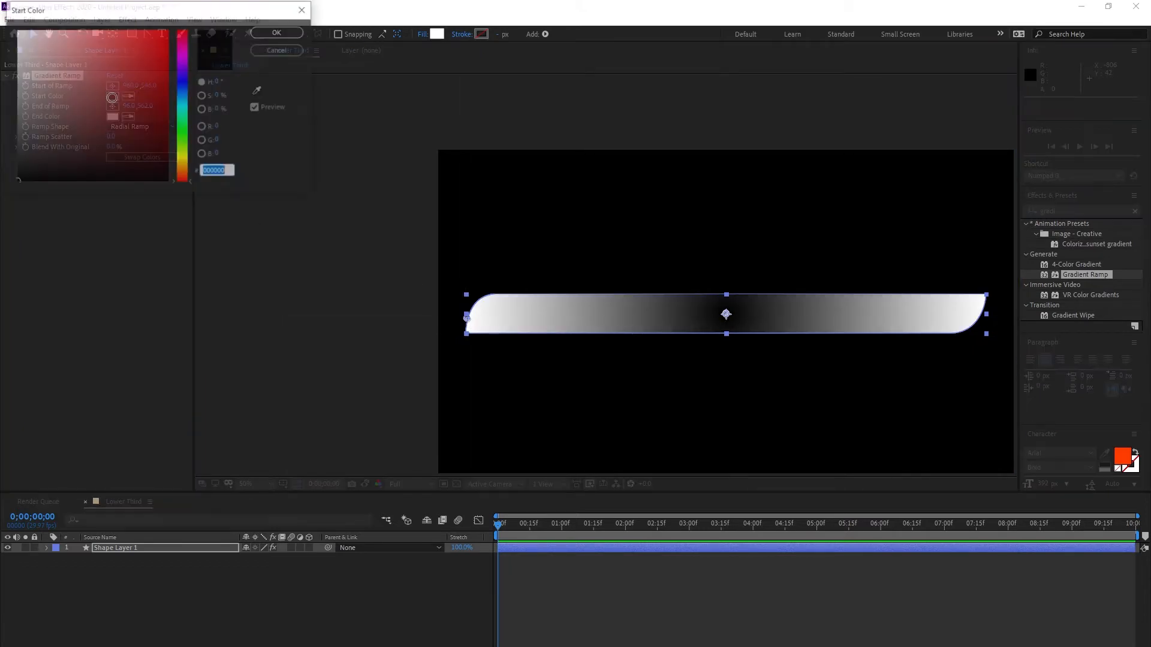
pyautogui.click(183, 132)
pyautogui.click(164, 30)
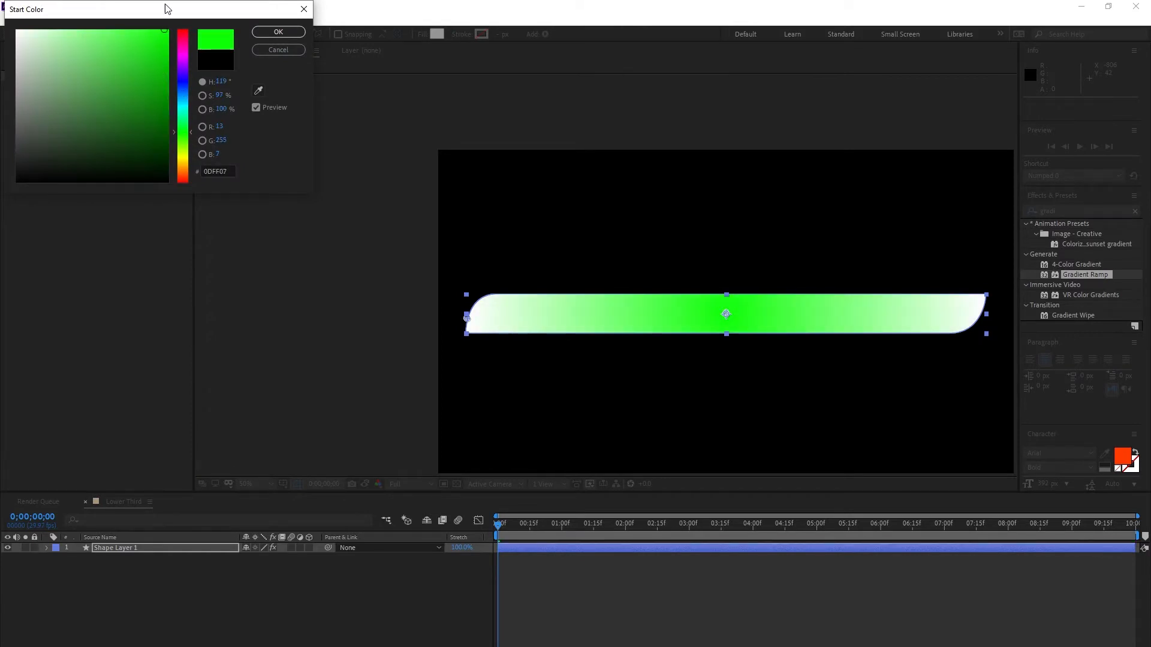
pyautogui.click(258, 34)
pyautogui.click(112, 117)
pyautogui.click(167, 161)
pyautogui.click(183, 135)
pyautogui.moveTo(167, 149); pyautogui.dragTo(167, 164)
pyautogui.click(279, 31)
pyautogui.click(113, 96)
pyautogui.click(167, 79)
pyautogui.click(279, 31)
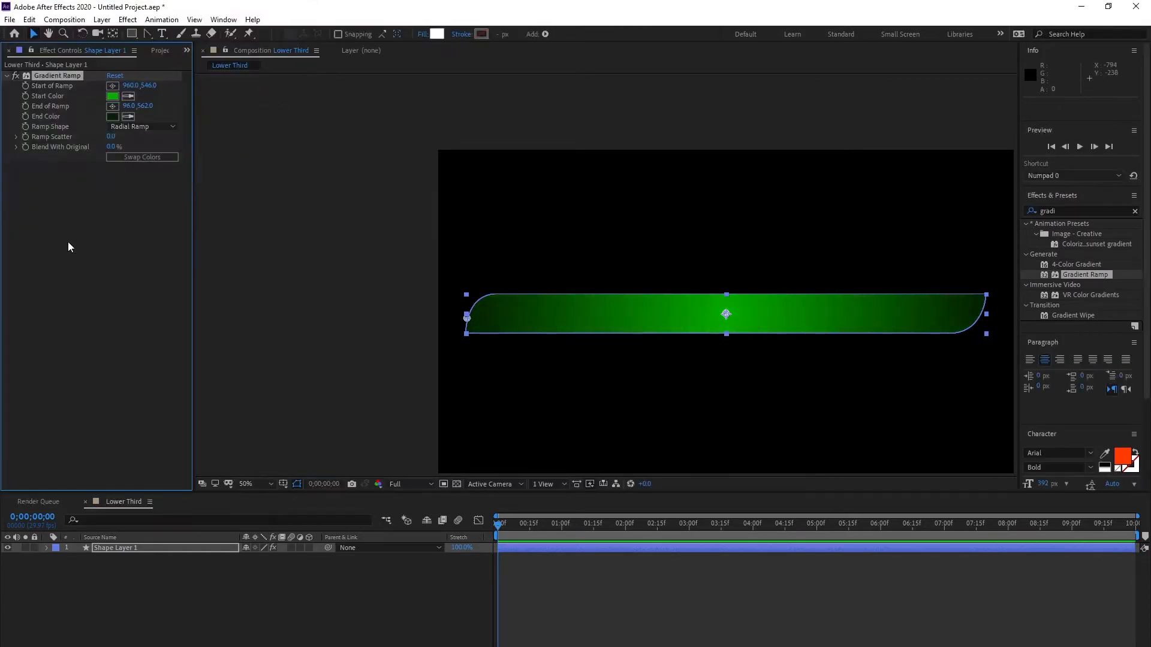
# - Duplicate the bar layer with Ctrl+D and select the copy
pyautogui.click(1135, 211)
pyautogui.click(311, 546)
pyautogui.hotkey('ctrl', 'd')
pyautogui.click(44, 80)
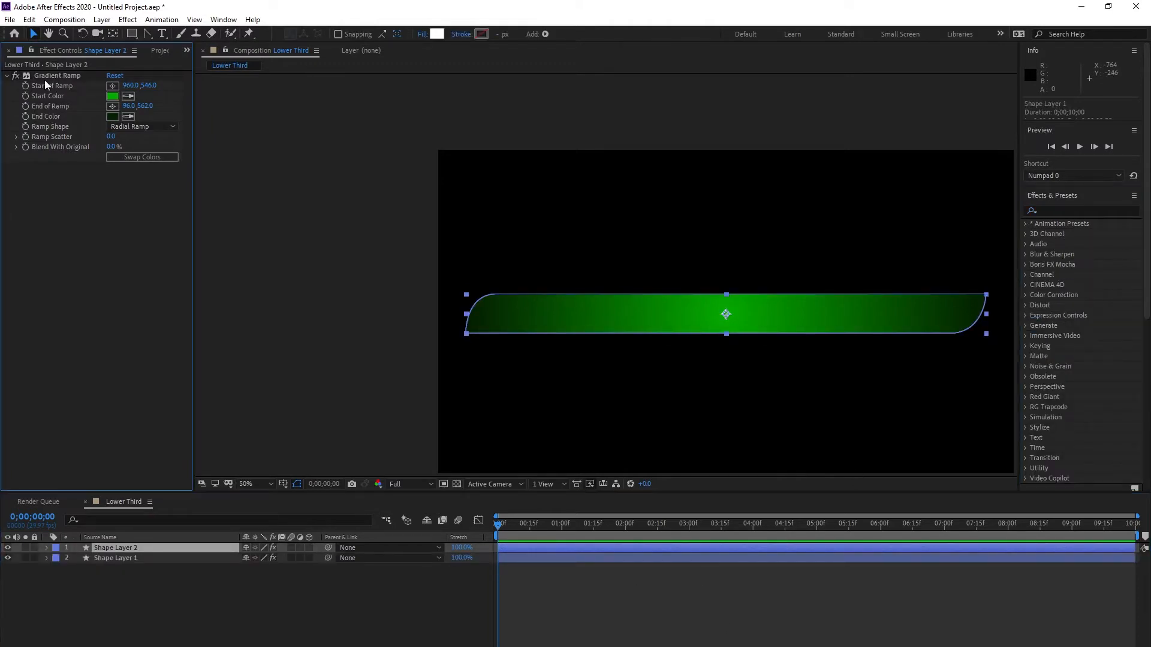
# - Delete the copy's Gradient Ramp and give it a radial gradient fill
pyautogui.click(46, 76)
pyautogui.press('Delete')
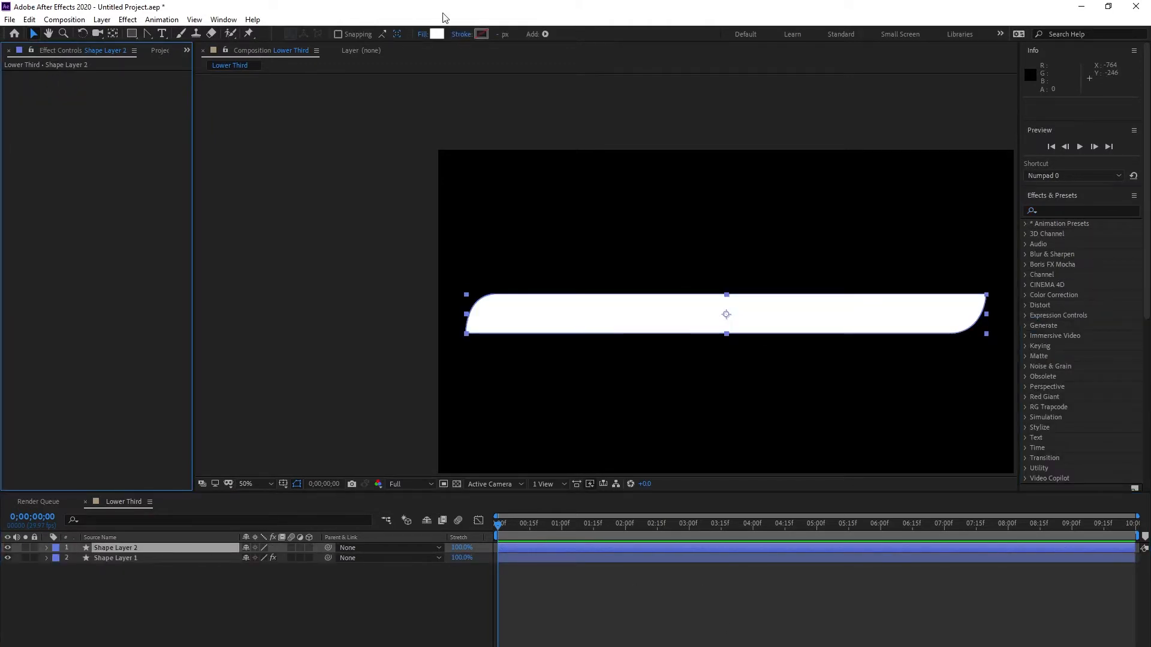
pyautogui.click(423, 34)
pyautogui.click(64, 33)
pyautogui.press('Return')
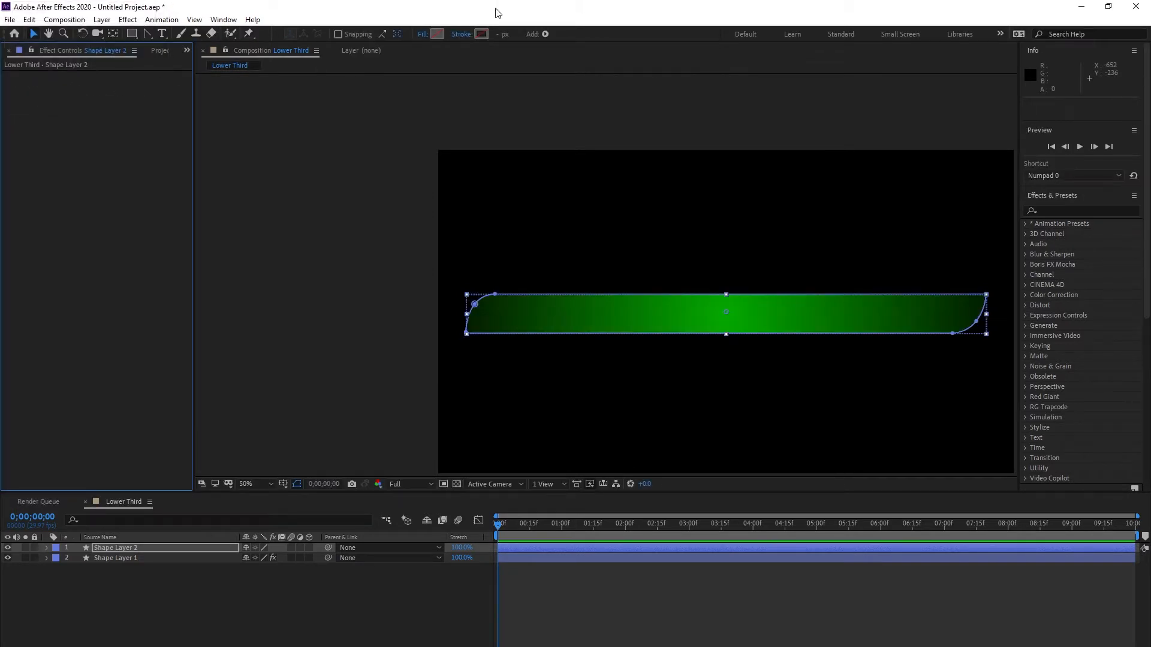
# - Add a solid white outline stroke about 2 px wide to the copy
pyautogui.click(463, 34)
pyautogui.click(34, 34)
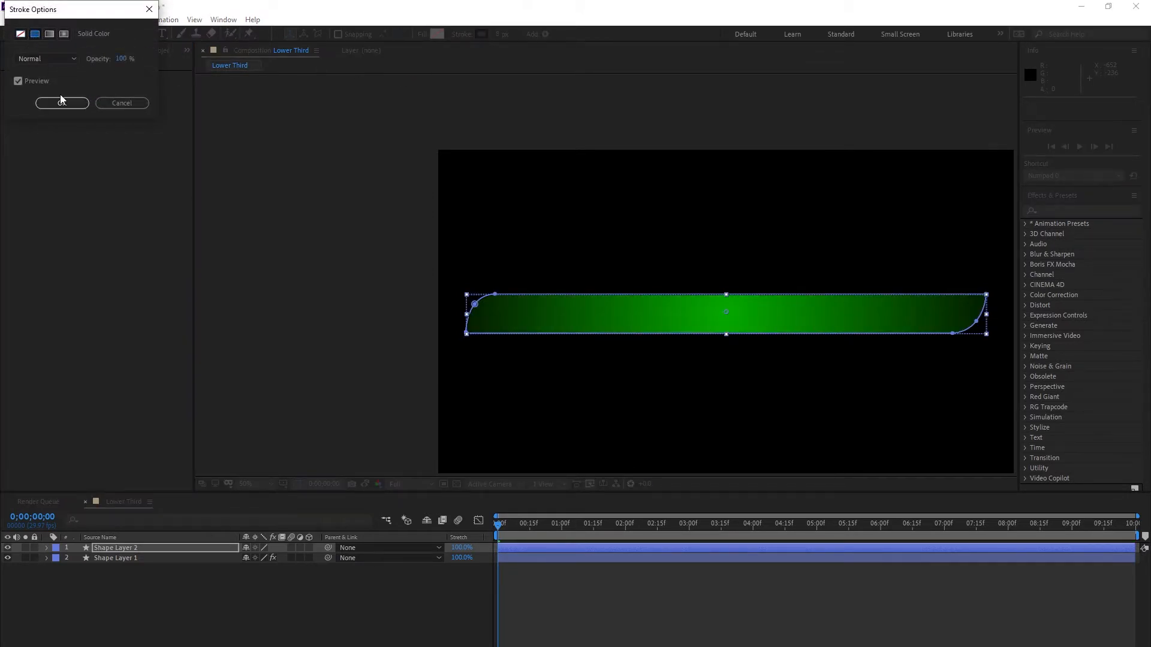
pyautogui.click(61, 103)
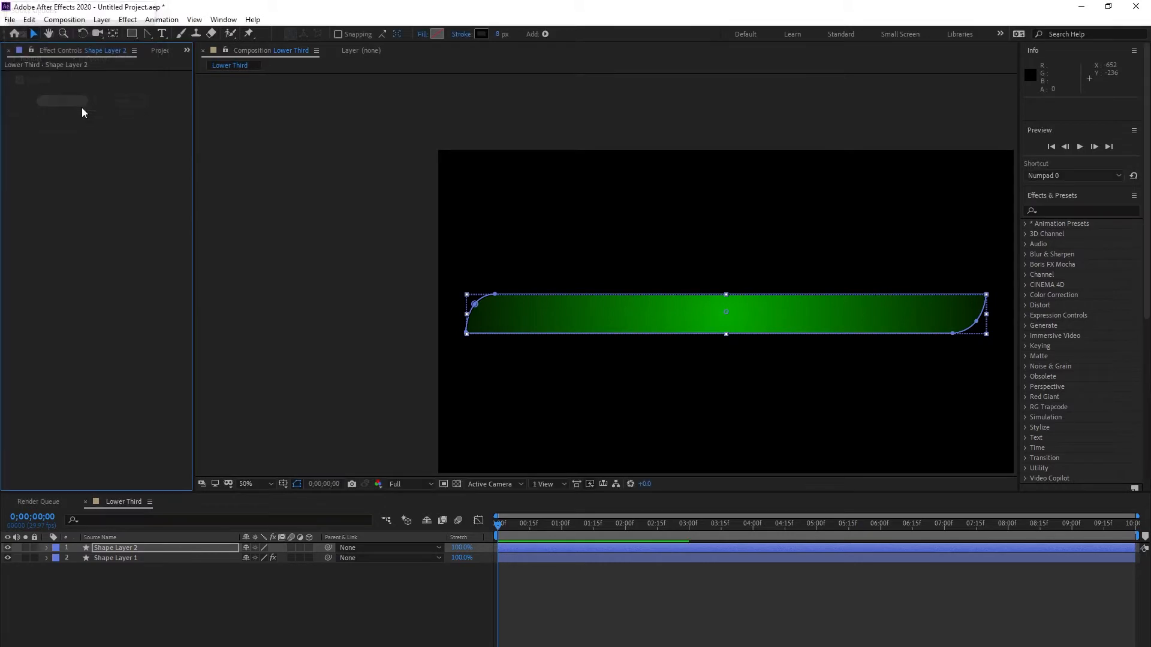
pyautogui.click(487, 36)
pyautogui.moveTo(123, 71); pyautogui.dragTo(6, 12)
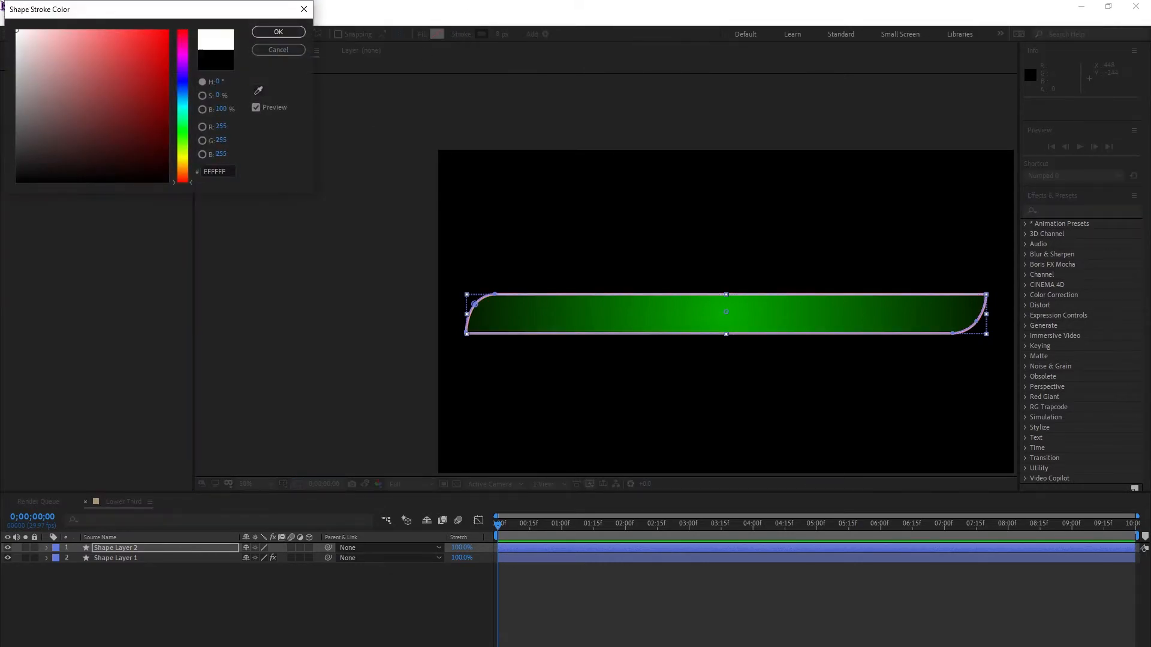
pyautogui.click(269, 31)
pyautogui.moveTo(499, 36); pyautogui.dragTo(488, 45)
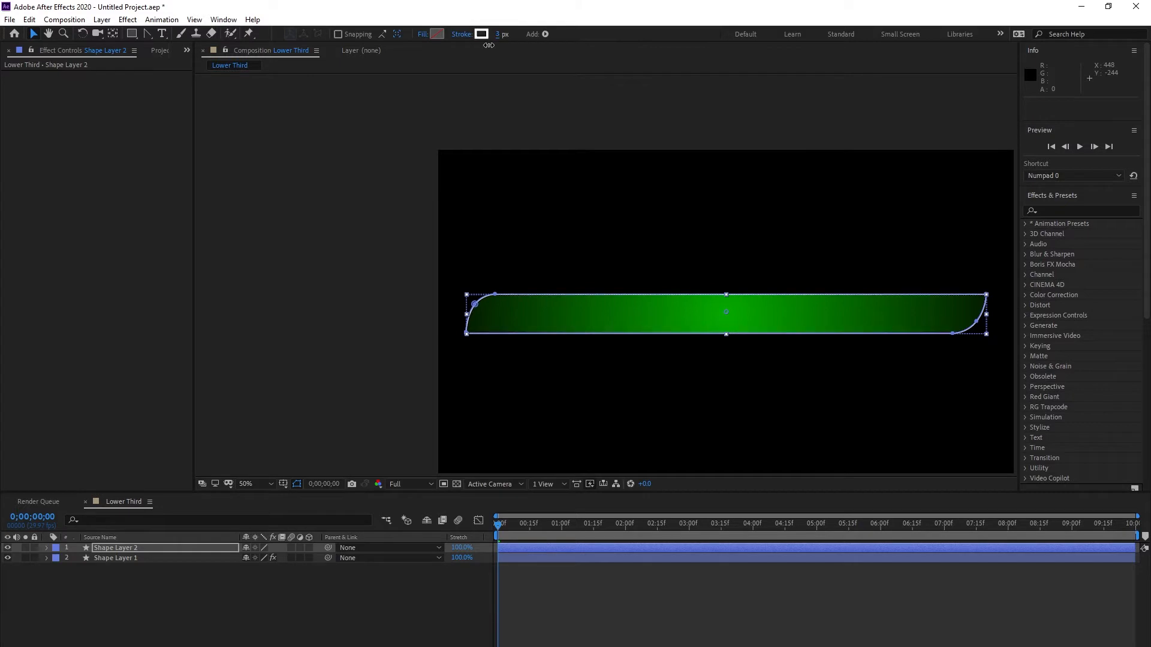
pyautogui.click(663, 606)
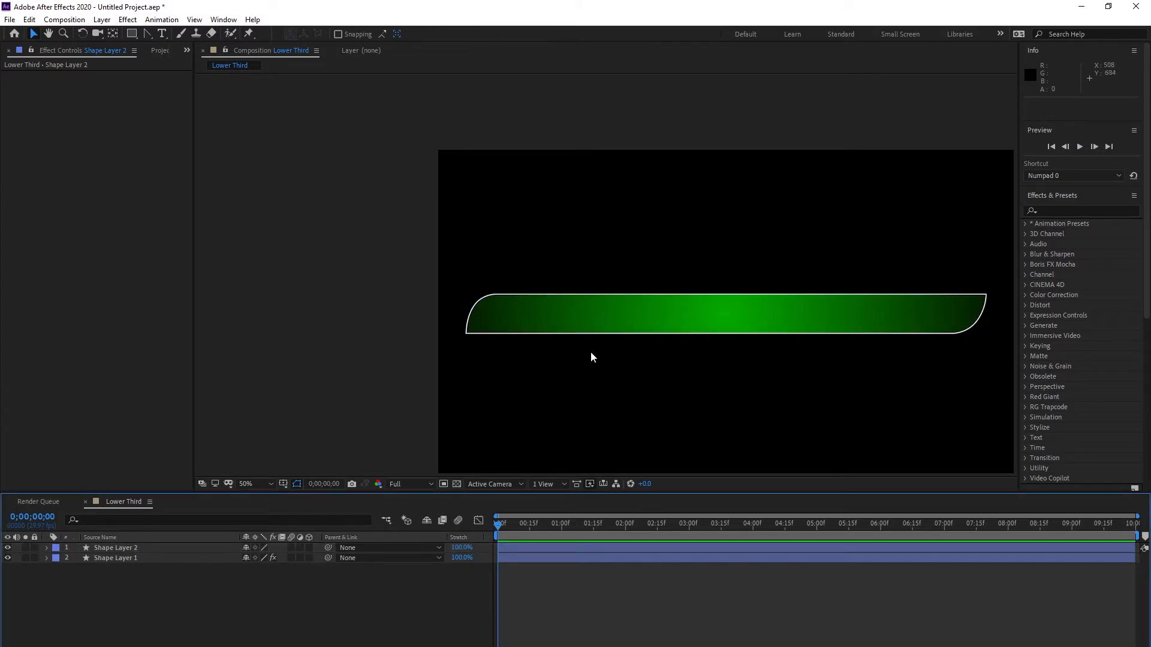
# - Scale Shape Layer 2 down slightly to about 98×83%
pyautogui.click(114, 548)
pyautogui.press('s')
pyautogui.moveTo(261, 558); pyautogui.dragTo(269, 563)
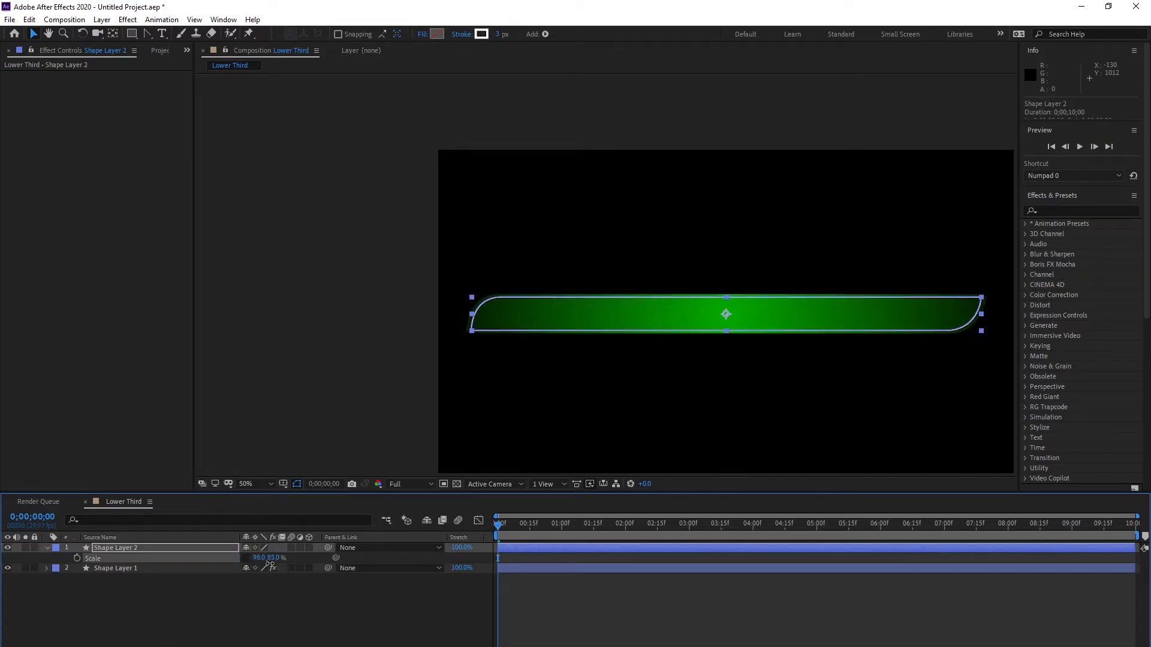
pyautogui.scroll(4, 499, 314)
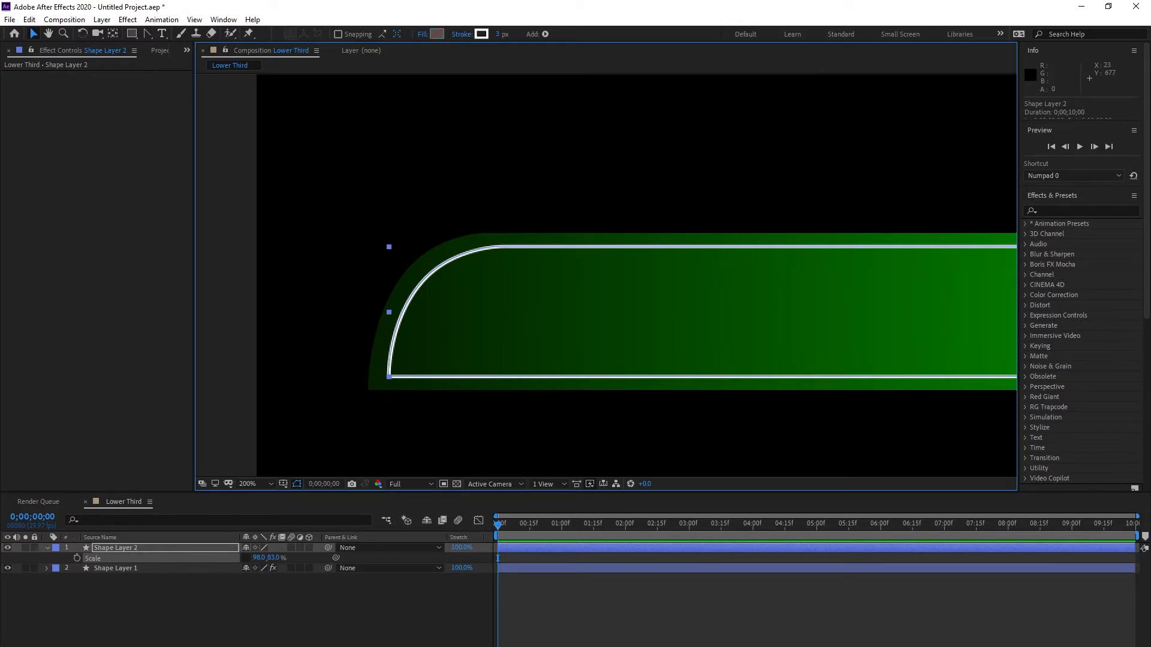
# - Set Shape Layer 2's blend mode to Soft Light
pyautogui.click(286, 641)
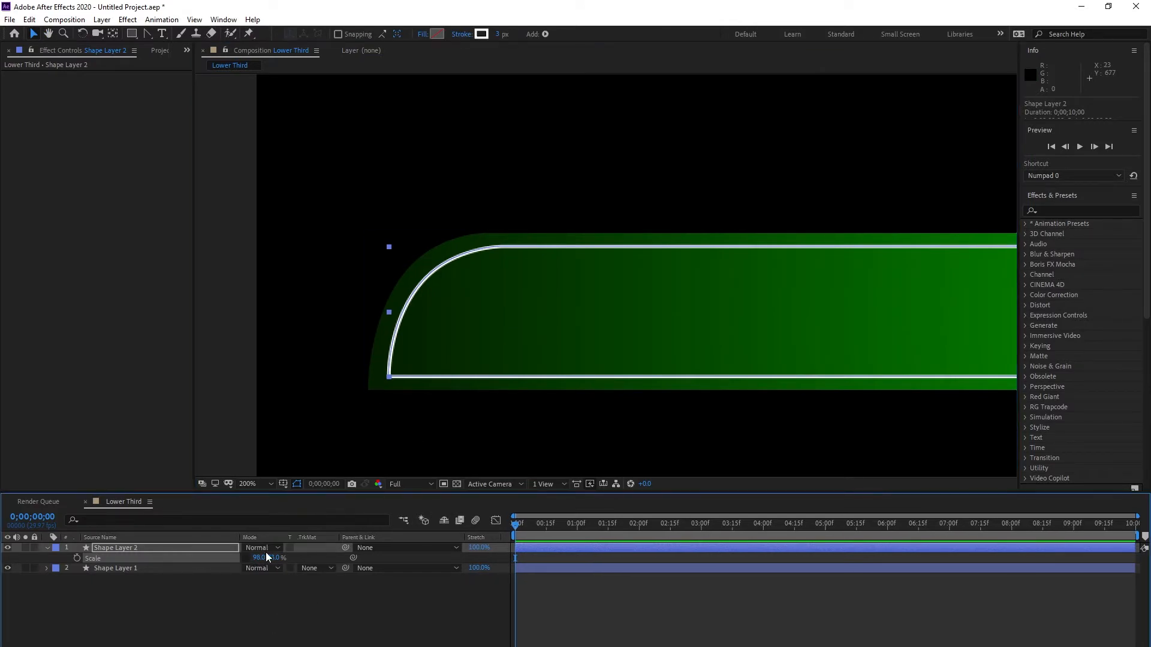
pyautogui.click(262, 548)
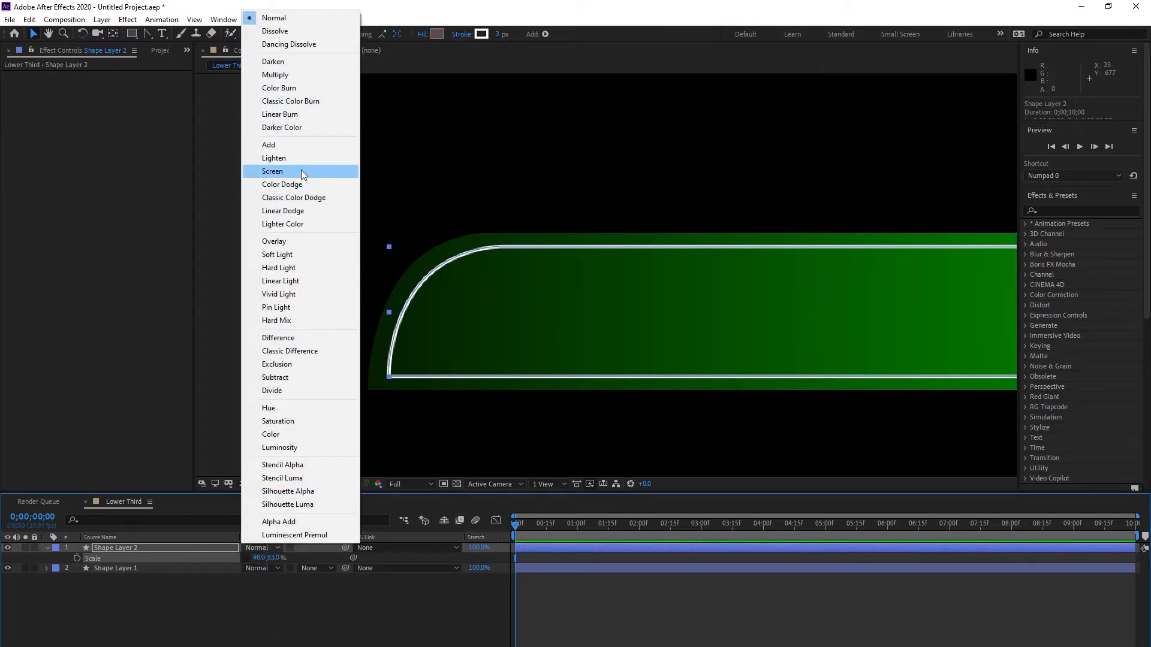
pyautogui.click(293, 254)
pyautogui.click(688, 614)
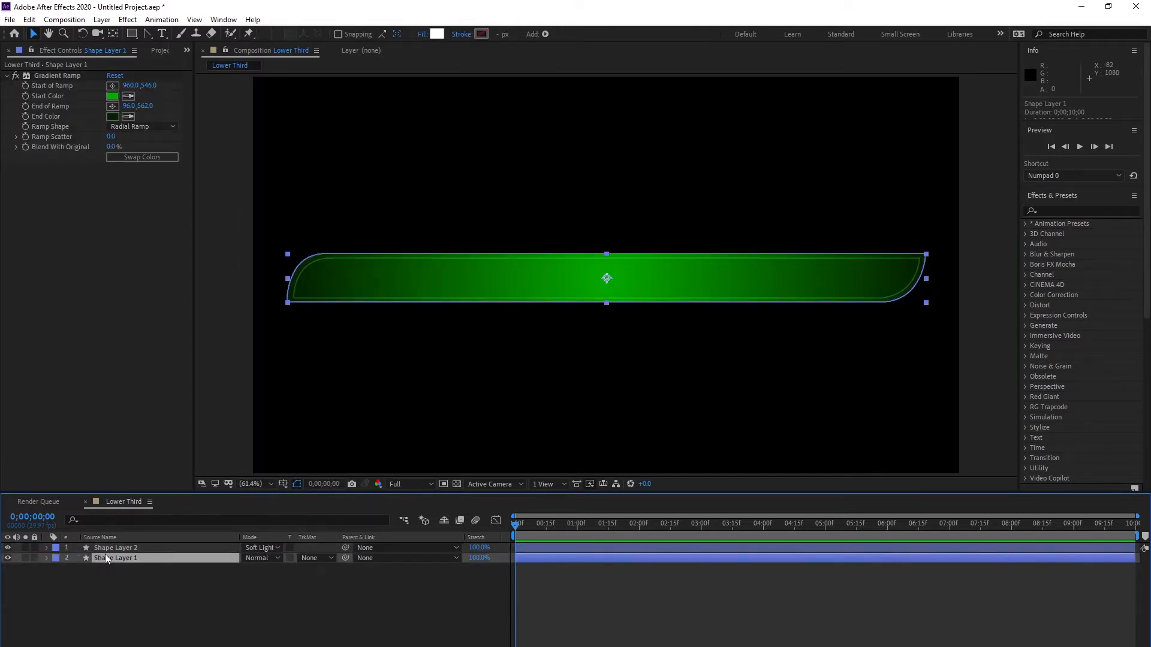
pyautogui.rightClick(106, 554)
# - Rename Shape Layer 1 to 'Strip Green'
pyautogui.click(195, 547)
pyautogui.click(195, 546)
pyautogui.write('Strip ')
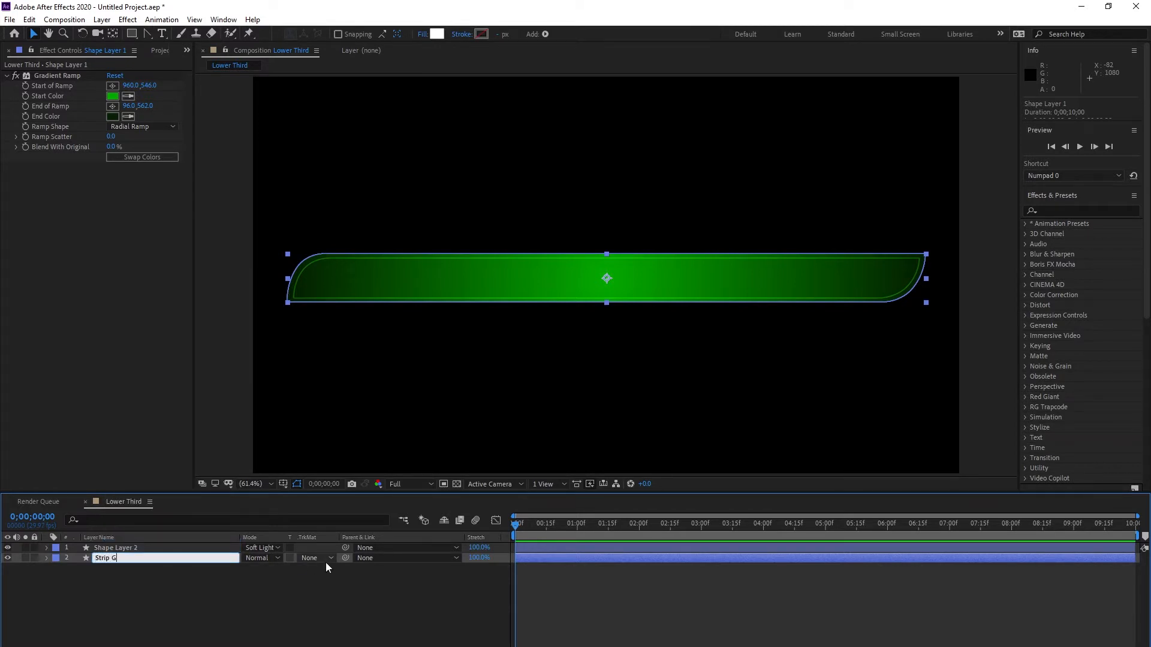
pyautogui.write('Green')
pyautogui.press('Return')
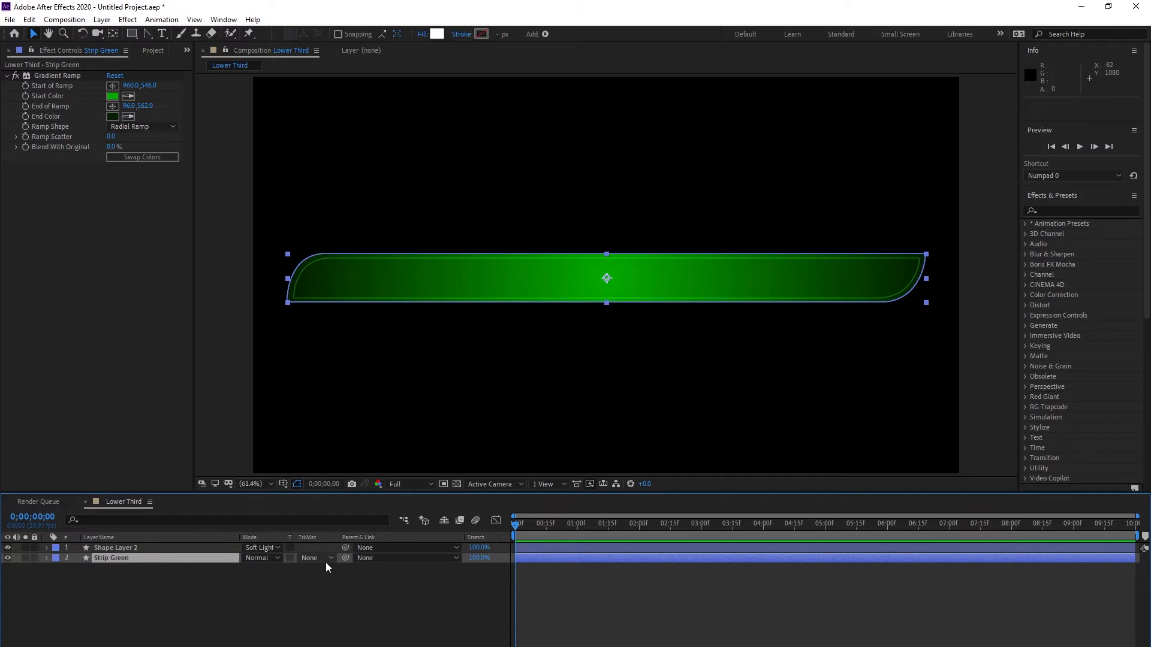
# - Duplicate Strip Green and move the copy below the original
pyautogui.hotkey('ctrl', 'd')
pyautogui.moveTo(117, 562); pyautogui.dragTo(120, 576)
pyautogui.rightClick(120, 567)
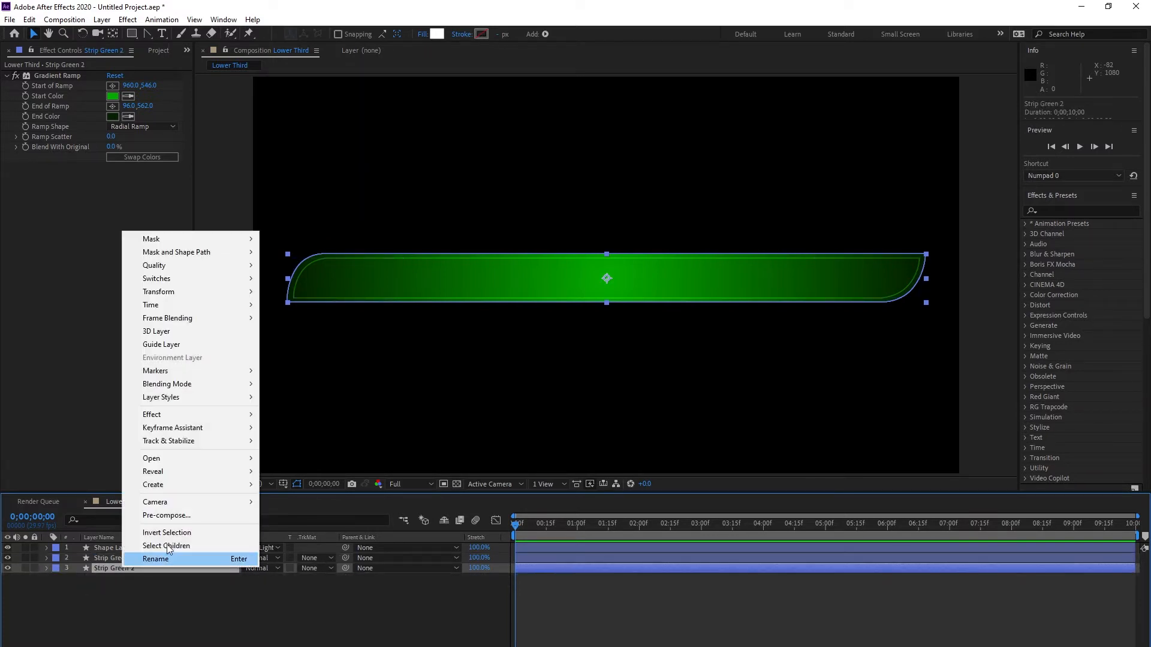
# - Rename the lower copy to 'Shadow light'
pyautogui.click(178, 559)
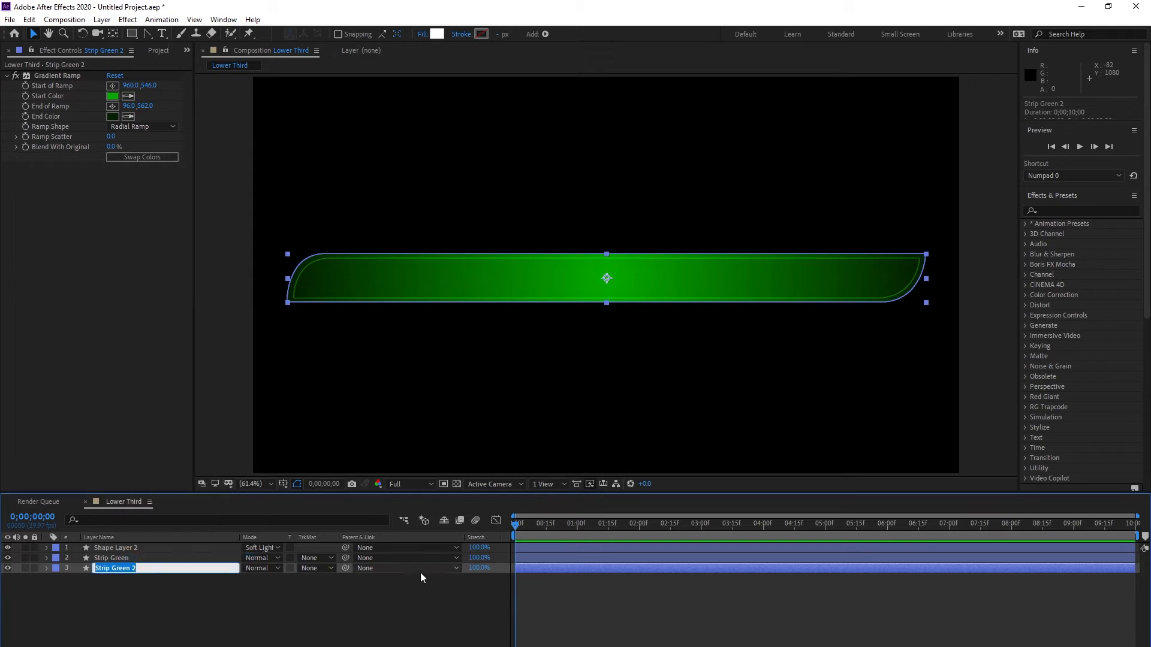
pyautogui.write('Shadow l')
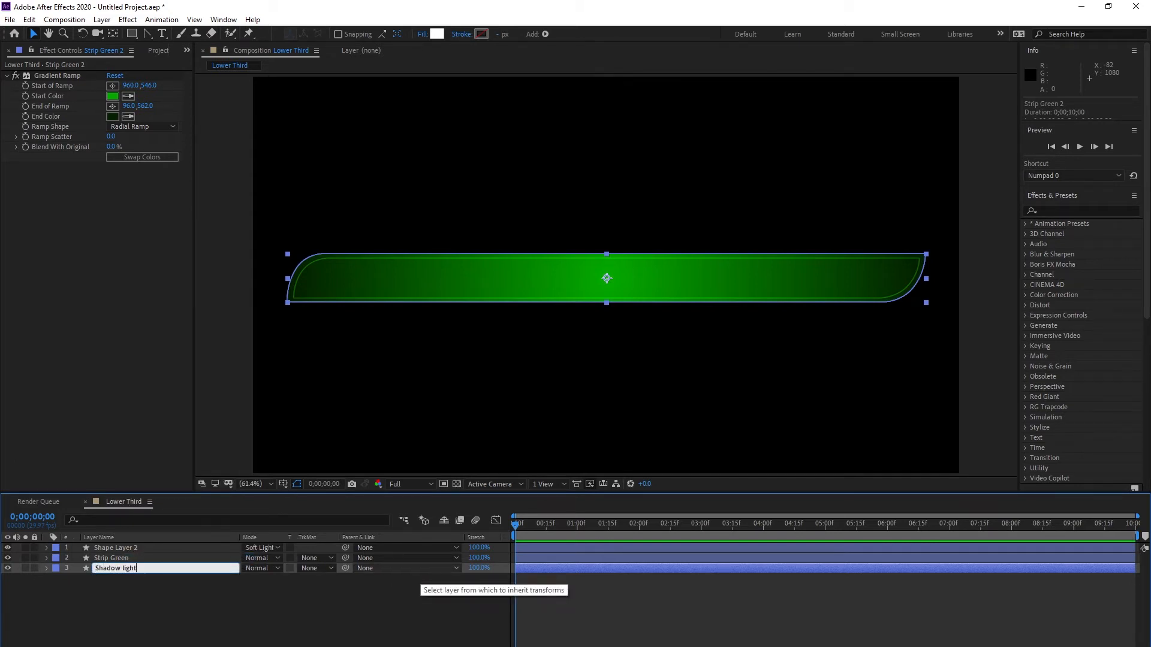
pyautogui.write('ight')
pyautogui.press('Return')
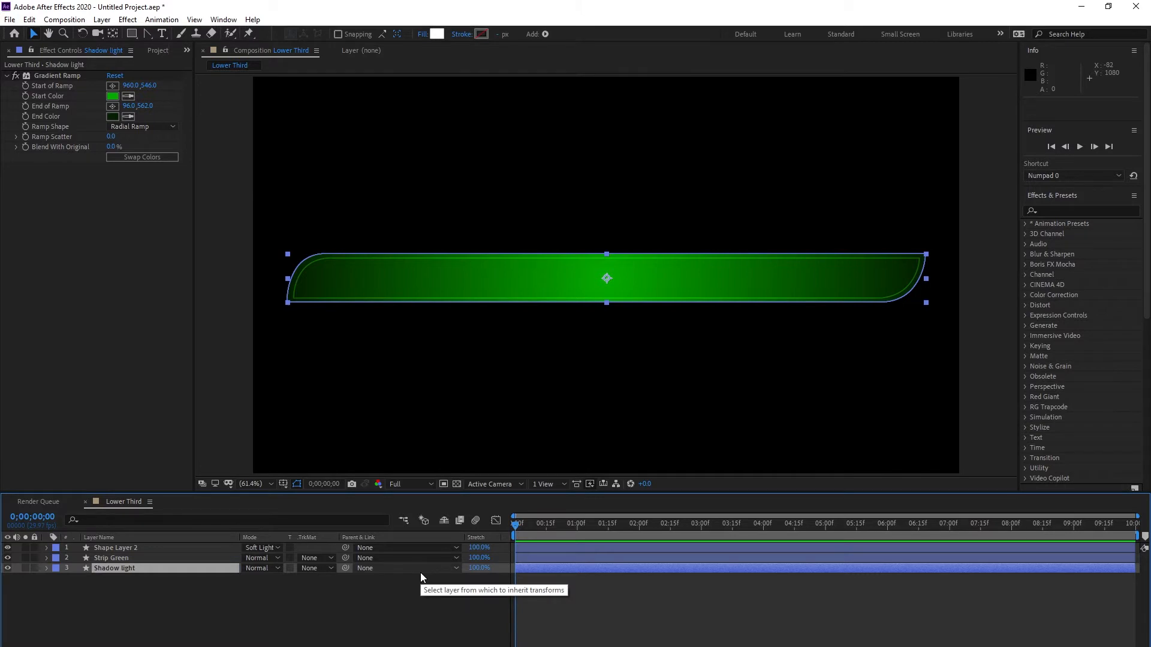
# - Apply Gaussian Blur with Blurriness 77.5 to Shadow light and shift it slightly lower
pyautogui.click(1121, 209)
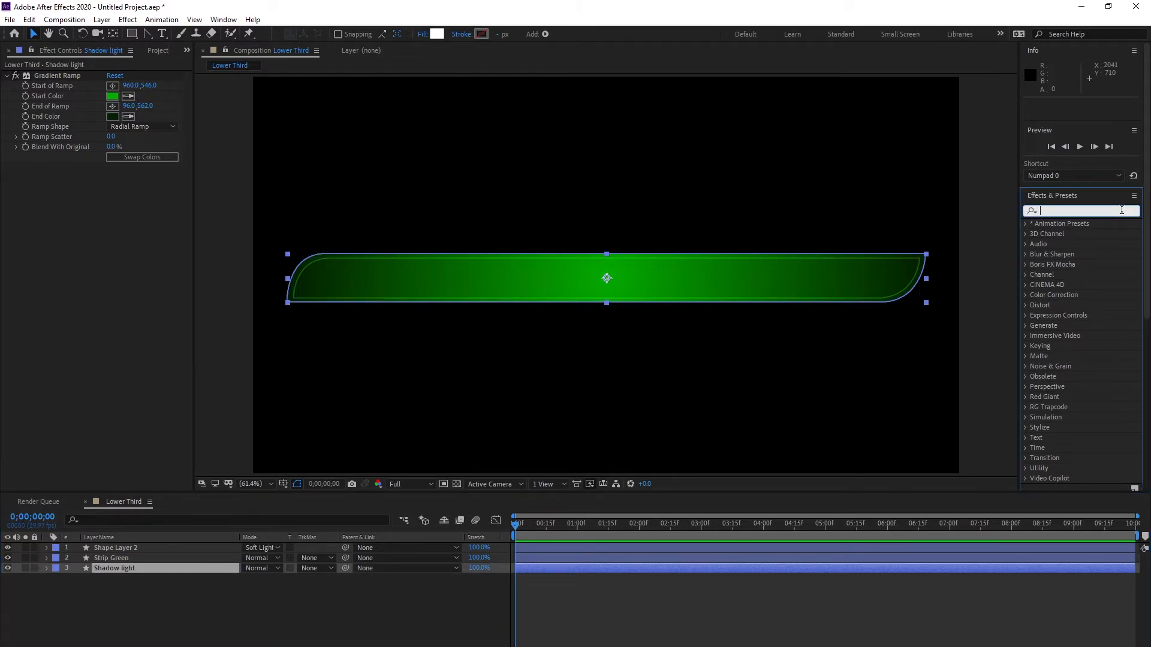
pyautogui.write('blur')
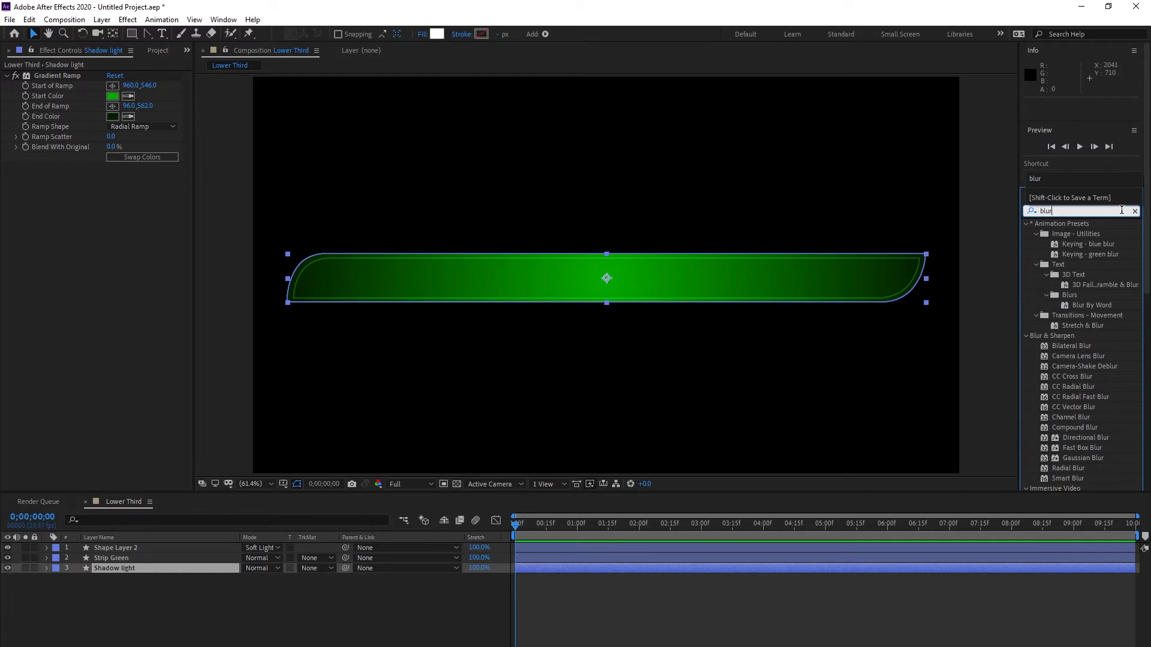
pyautogui.moveTo(1077, 460); pyautogui.dragTo(609, 571)
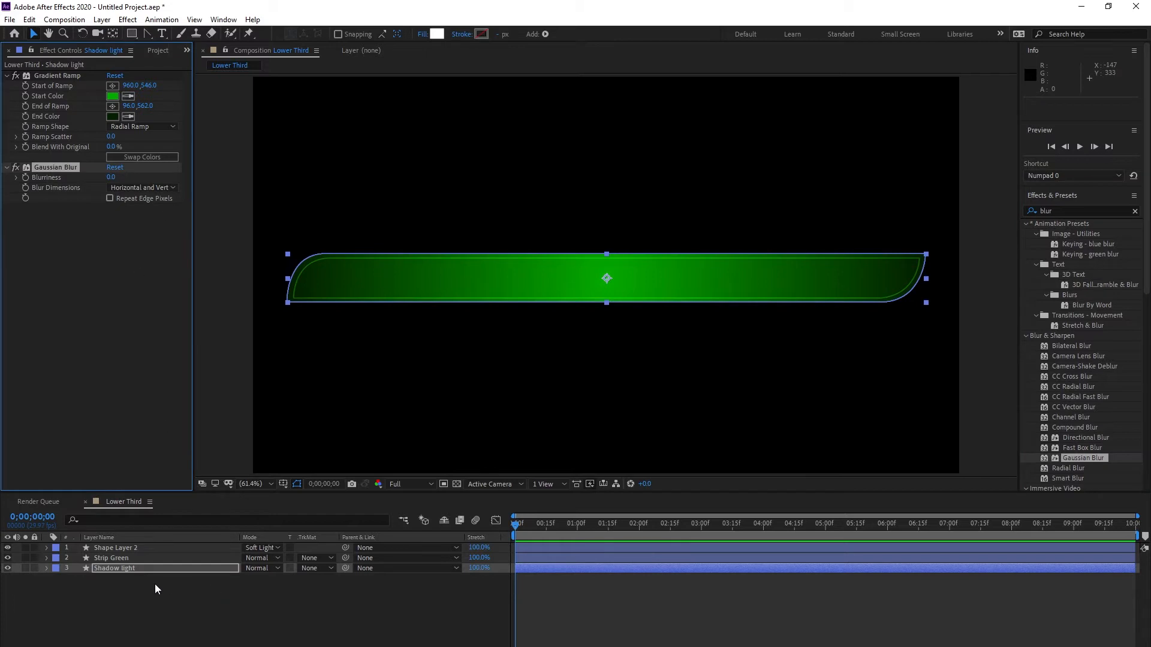
pyautogui.click(110, 577)
pyautogui.click(111, 571)
pyautogui.press('p')
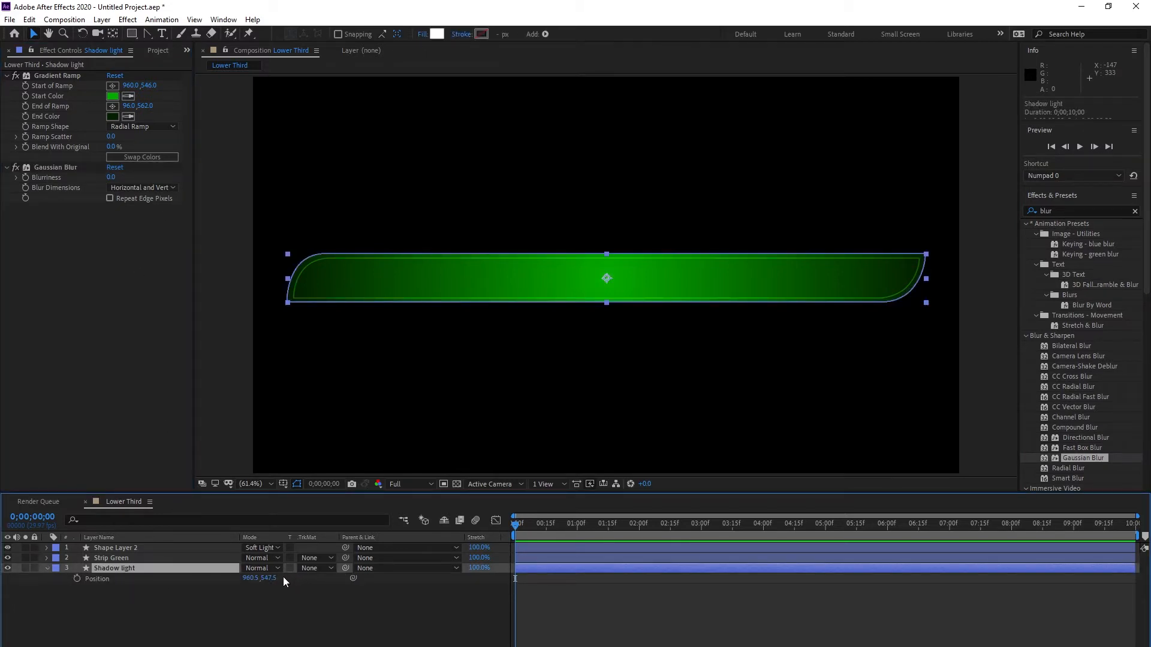
pyautogui.moveTo(268, 578)
pyautogui.mouseDown()
pyautogui.moveTo(320, 567)
pyautogui.moveTo(282, 574)
pyautogui.mouseUp()
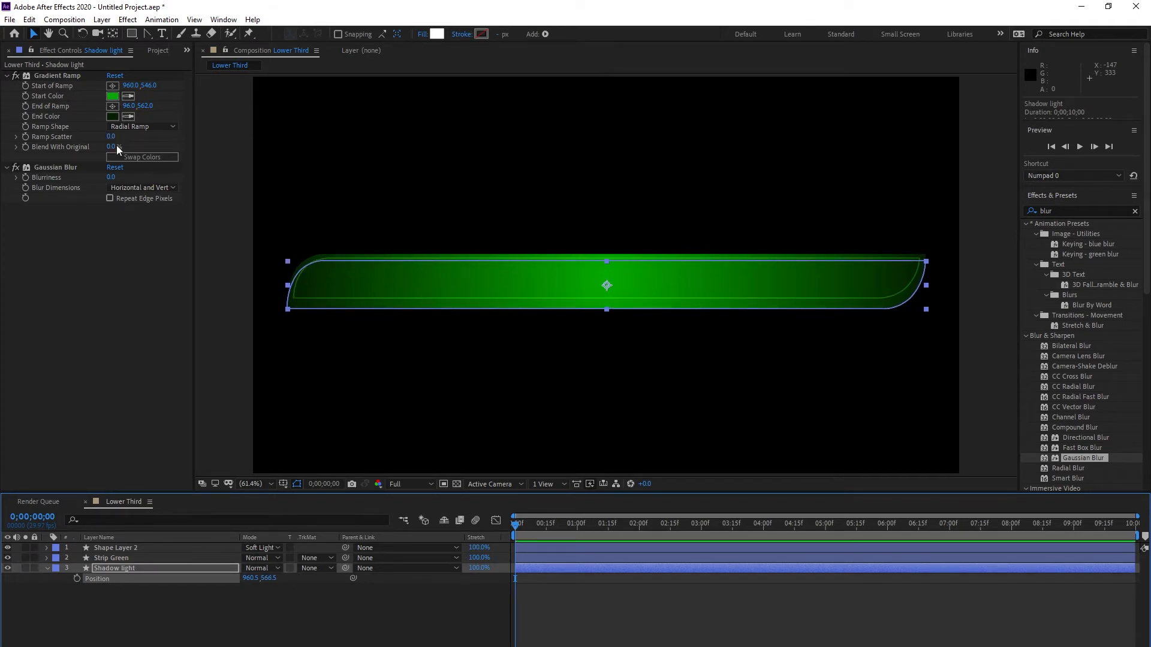
pyautogui.moveTo(111, 178); pyautogui.dragTo(528, 178)
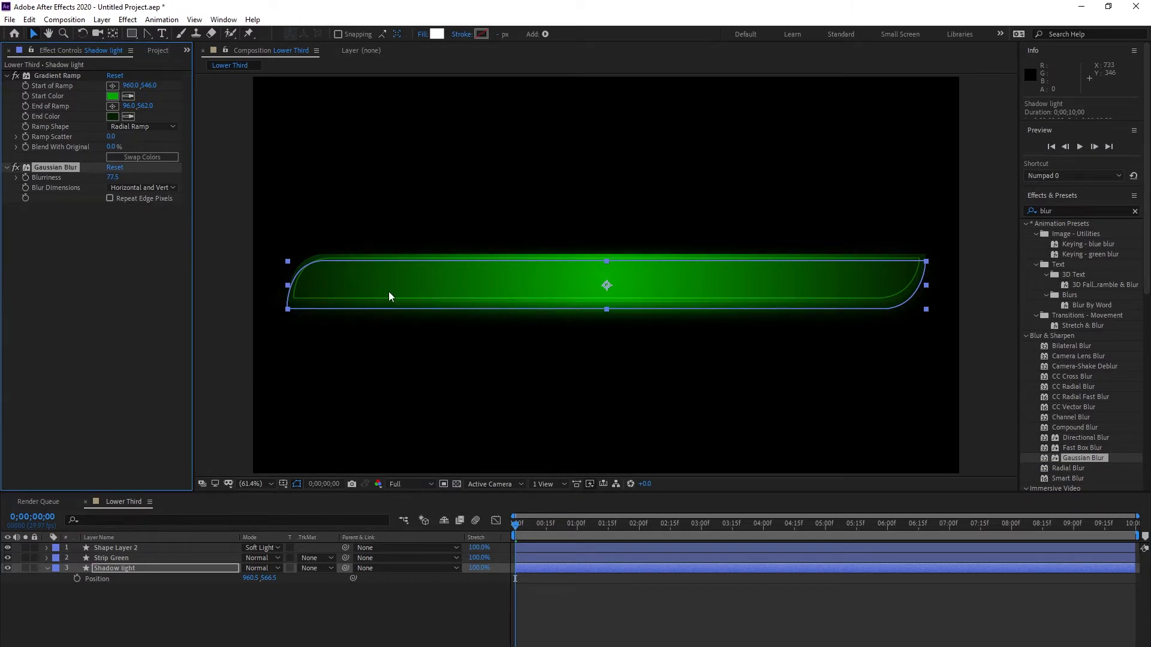
pyautogui.click(639, 584)
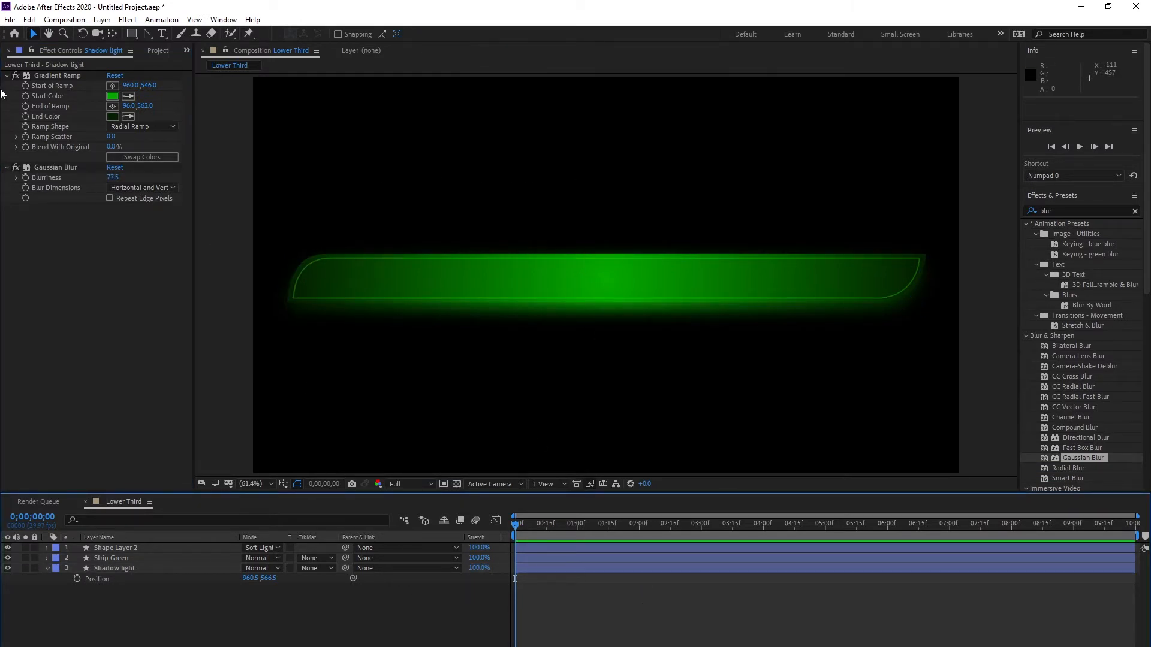
pyautogui.click(264, 568)
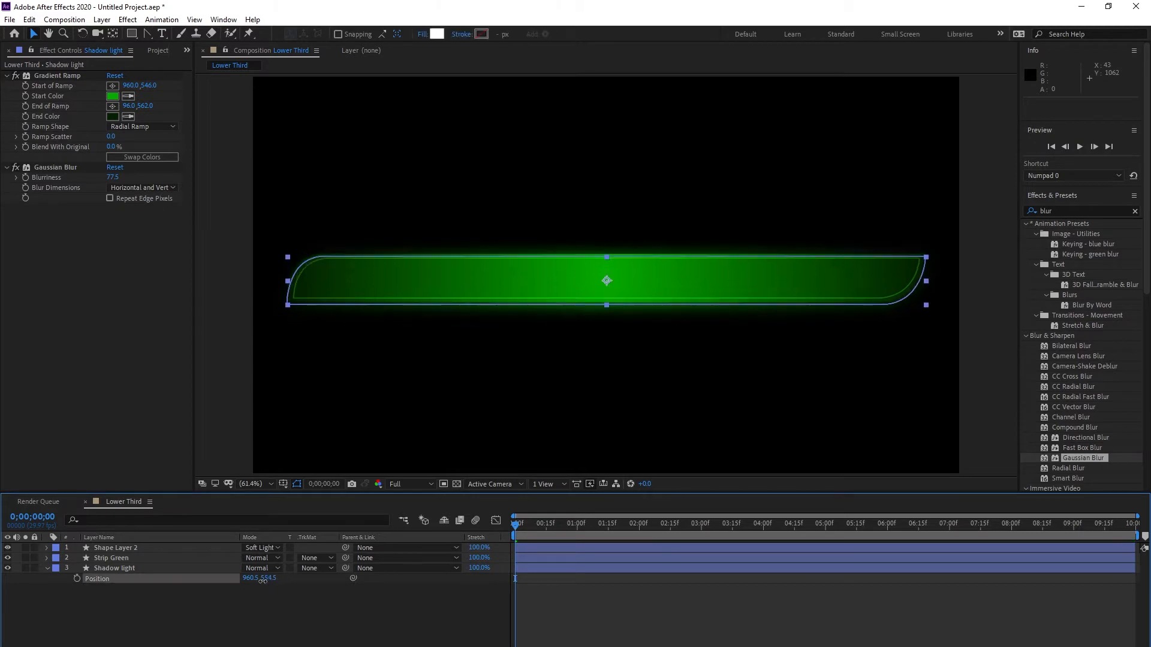
# - Darken the Shadow light Gradient Ramp end colour to near black
pyautogui.click(113, 95)
pyautogui.click(274, 32)
pyautogui.click(112, 116)
pyautogui.moveTo(161, 157); pyautogui.dragTo(137, 177)
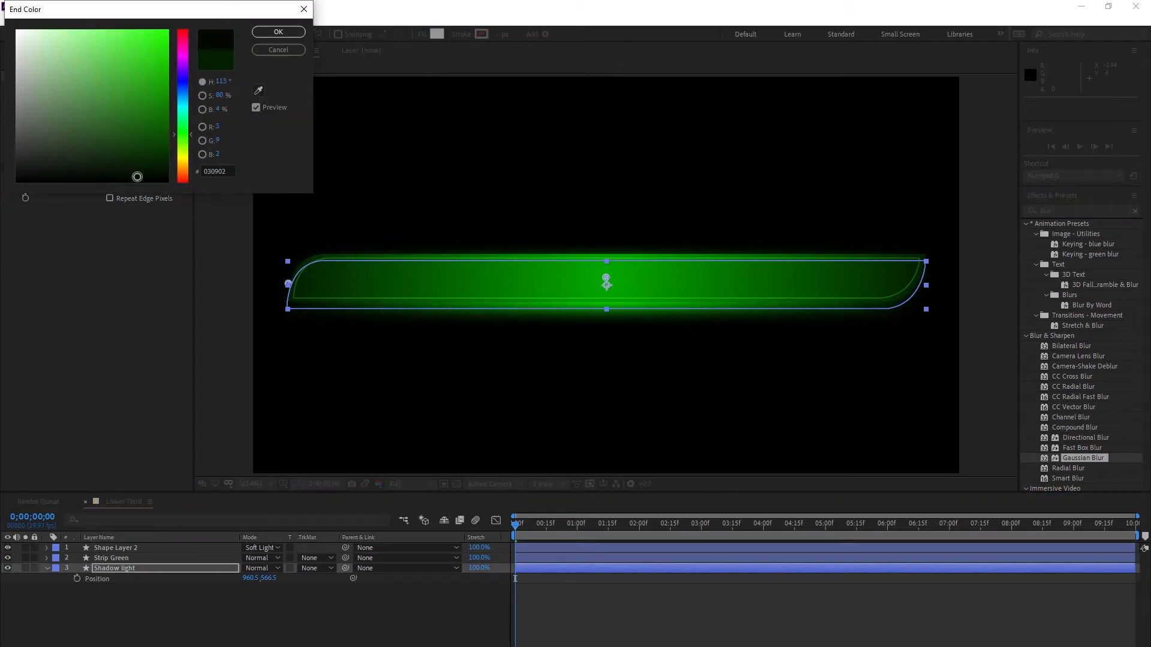
pyautogui.click(278, 32)
# - Soften Shadow light's blur to 52.9, raise the glow, and turn on the transparency grid
pyautogui.moveTo(267, 578); pyautogui.dragTo(263, 585)
pyautogui.click(282, 603)
pyautogui.click(456, 484)
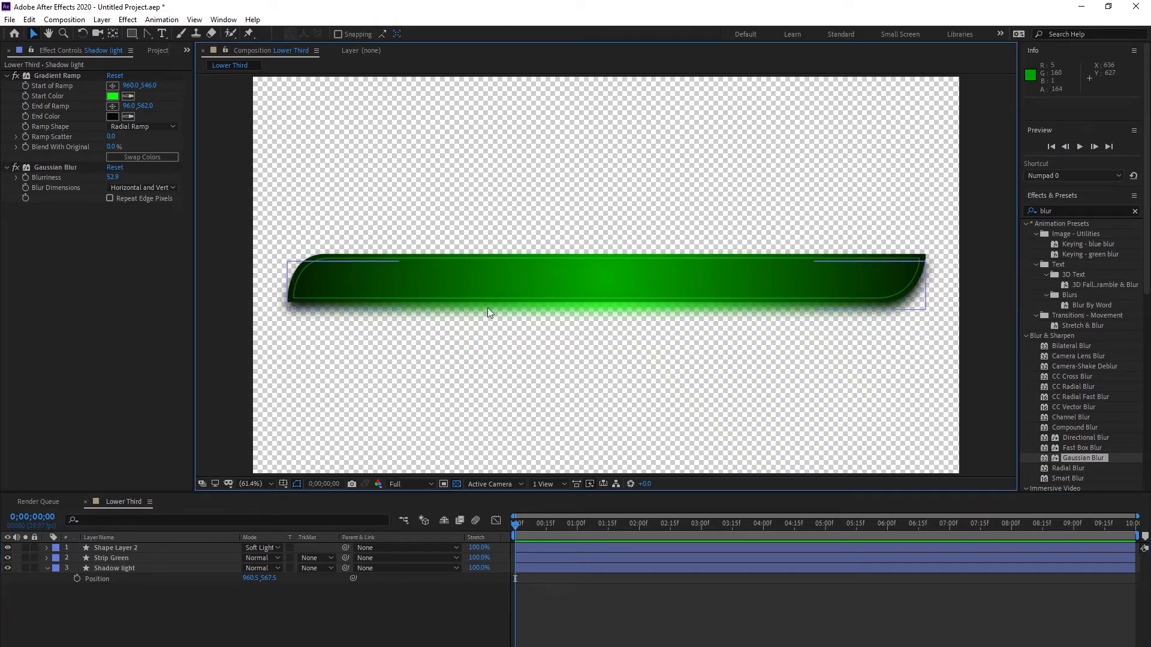
pyautogui.click(267, 578)
pyautogui.moveTo(268, 578)
pyautogui.mouseDown()
pyautogui.moveTo(285, 578)
pyautogui.moveTo(258, 585)
pyautogui.mouseUp()
# - Narrow Shadow light to 96% horizontal scale and move it to 944.5, 563.5
pyautogui.press('s')
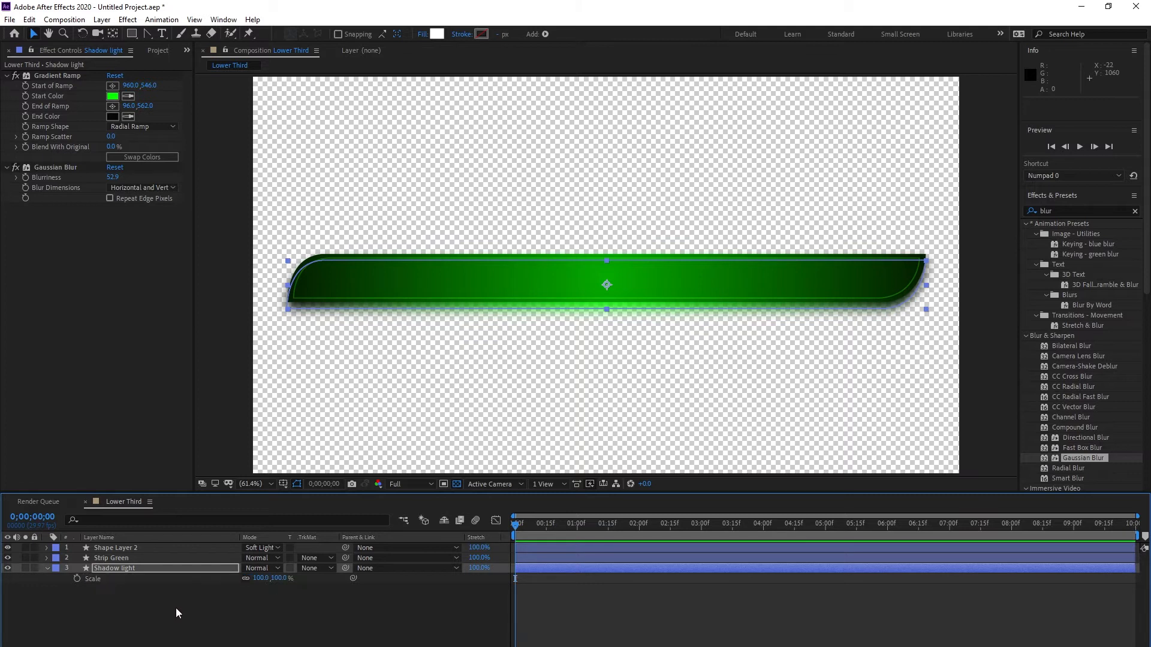
pyautogui.moveTo(256, 579); pyautogui.dragTo(256, 580)
pyautogui.click(261, 579)
pyautogui.write('96')
pyautogui.press('Return')
pyautogui.press('p')
pyautogui.moveTo(254, 579)
pyautogui.mouseDown()
pyautogui.moveTo(245, 581)
pyautogui.moveTo(261, 586)
pyautogui.mouseUp()
pyautogui.click(261, 602)
pyautogui.click(47, 568)
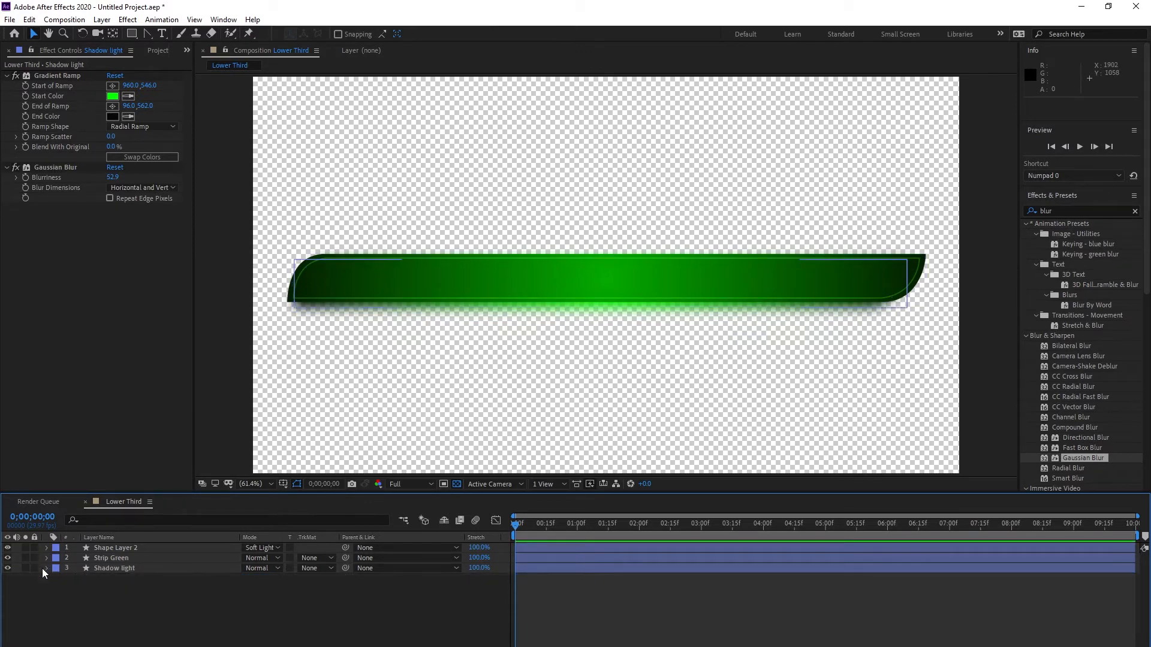
# - Search 'cc light' and apply CC Light Sweep to the Strip Green layer
pyautogui.click(114, 567)
pyautogui.click(111, 558)
pyautogui.click(1135, 210)
pyautogui.write('cc')
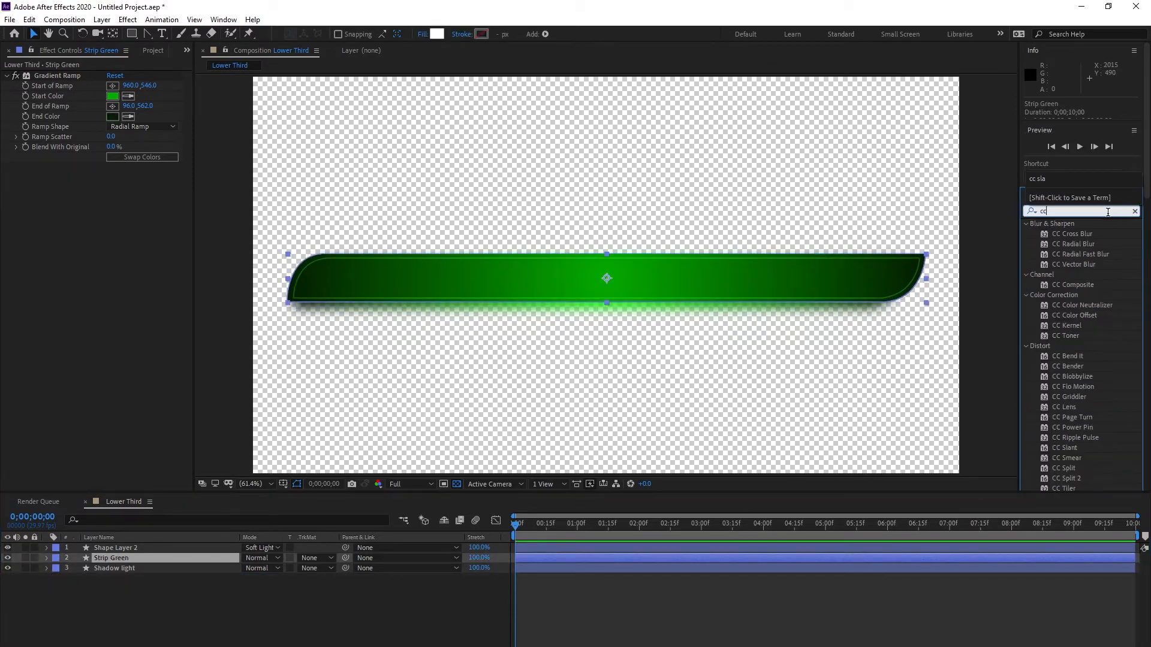
pyautogui.write(' light')
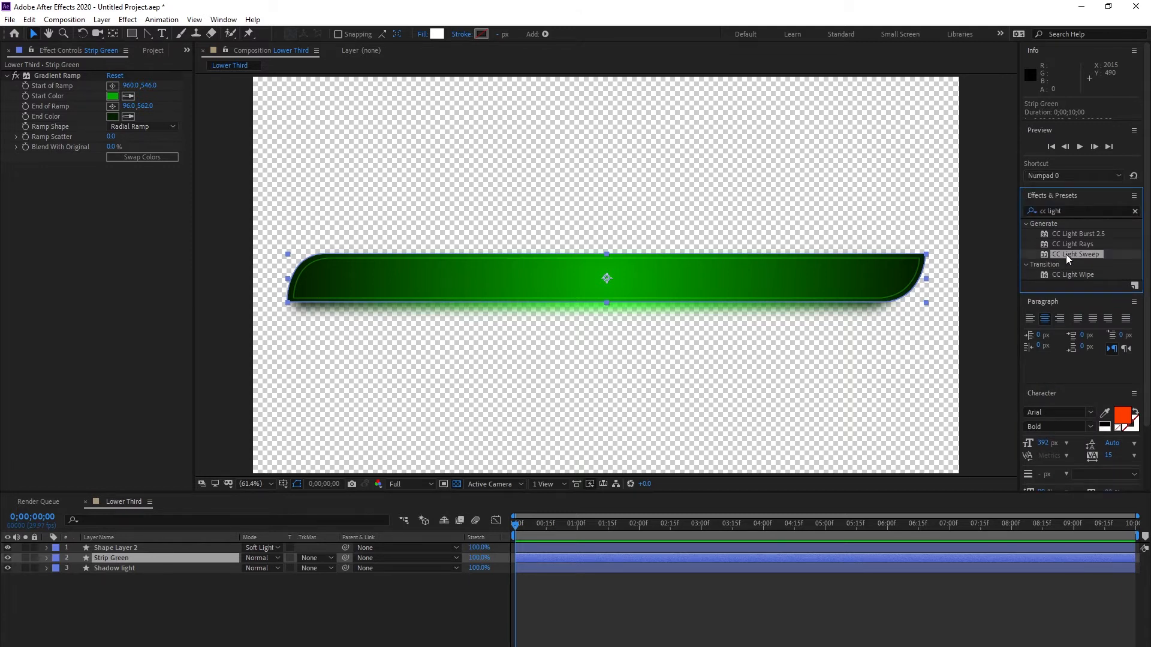
pyautogui.moveTo(1044, 253); pyautogui.dragTo(533, 558)
# - Set the sweep direction to 90°, centre it at 959.5, 549.0, and lower intensity to 20
pyautogui.click(126, 187)
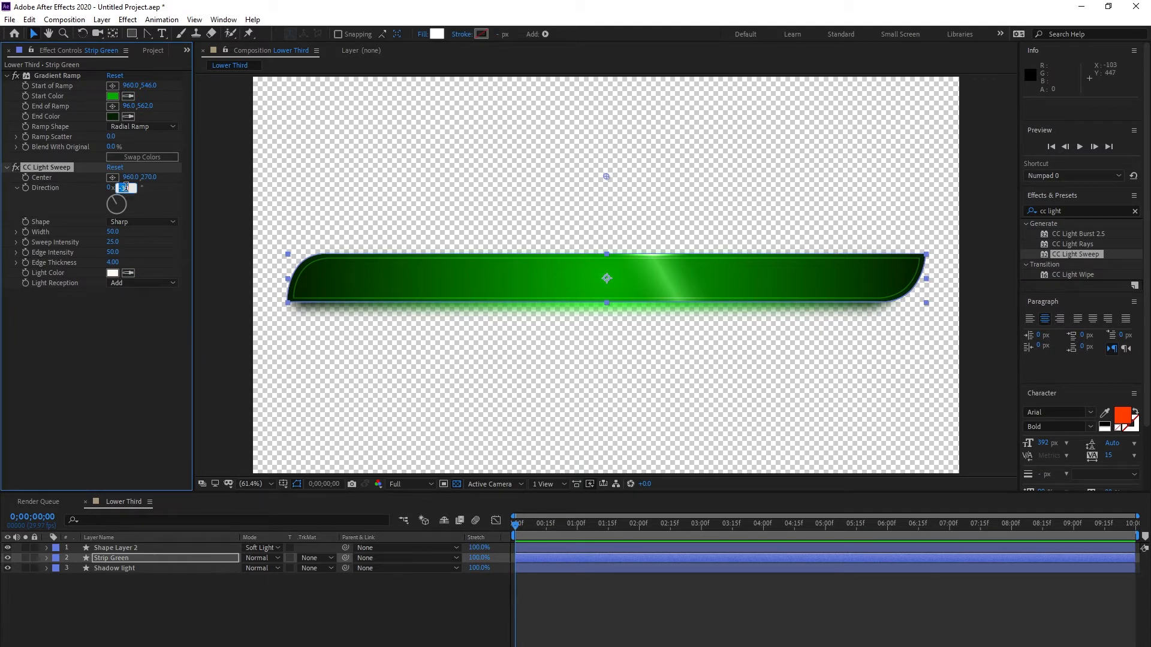
pyautogui.write('90')
pyautogui.press('Return')
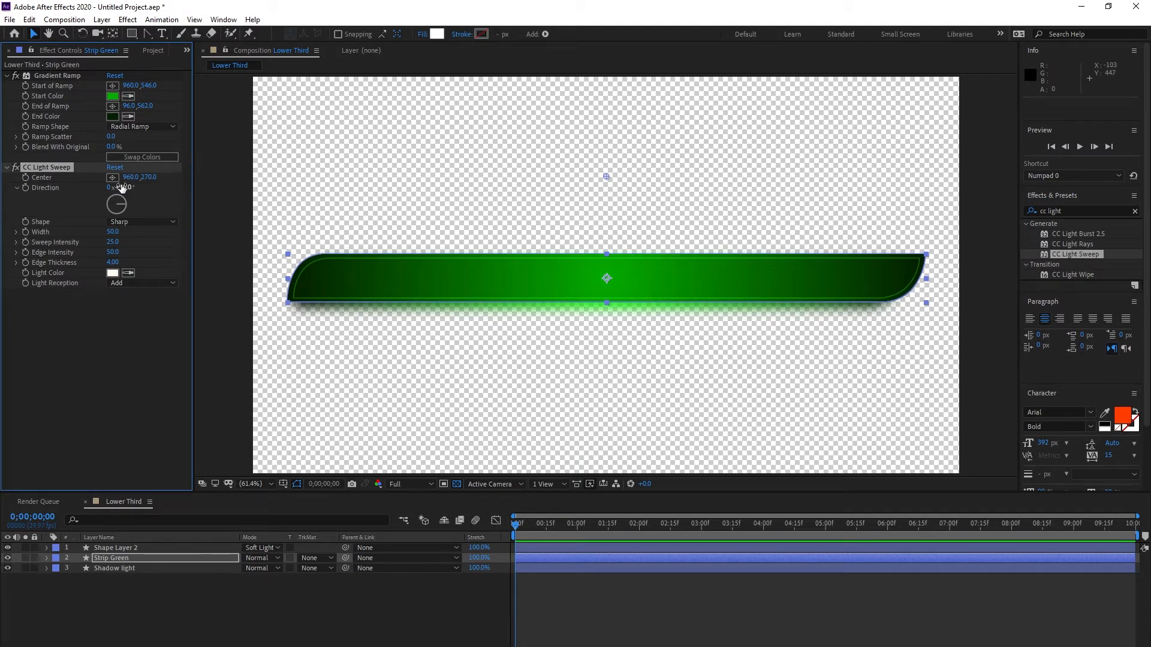
pyautogui.click(112, 177)
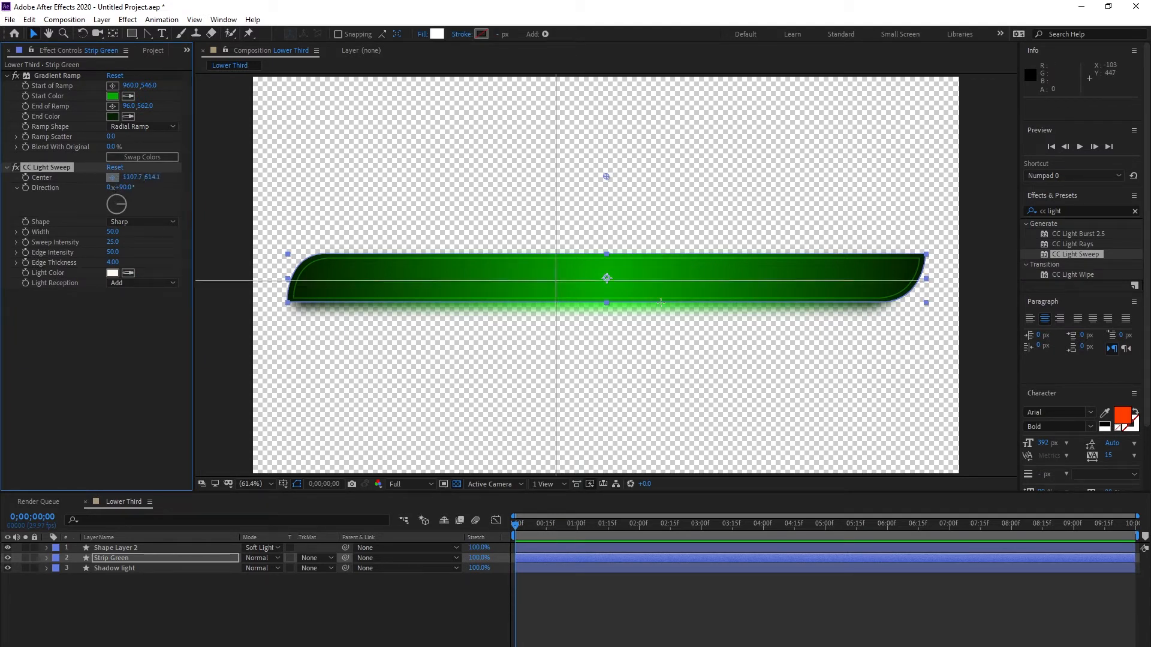
pyautogui.click(606, 278)
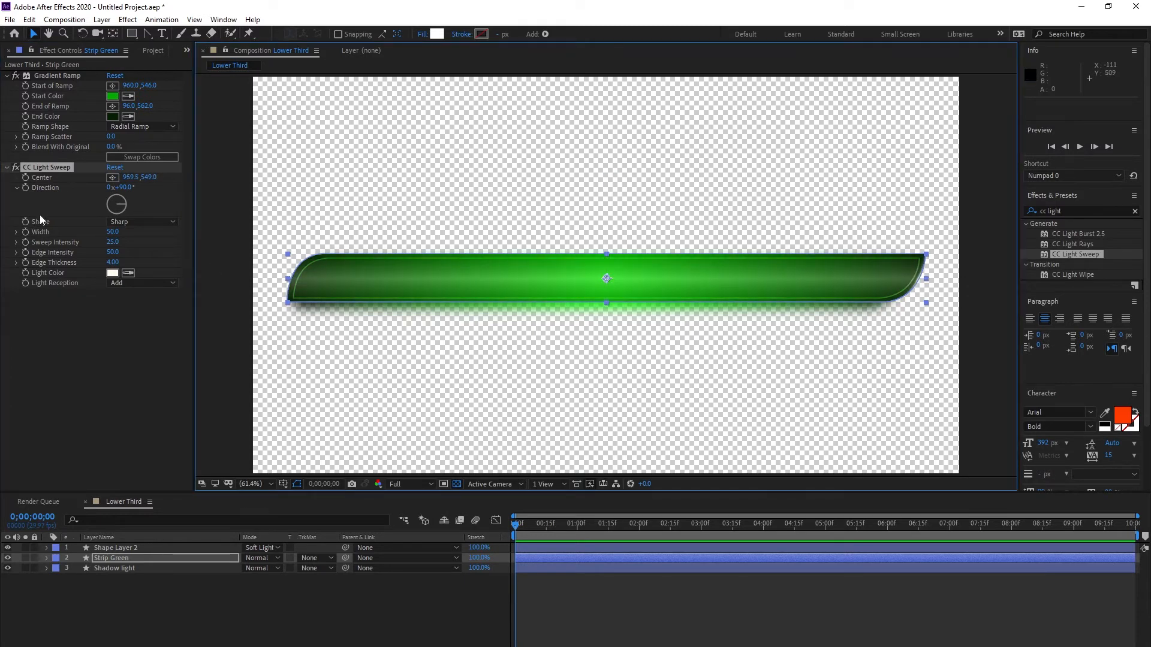
pyautogui.click(656, 638)
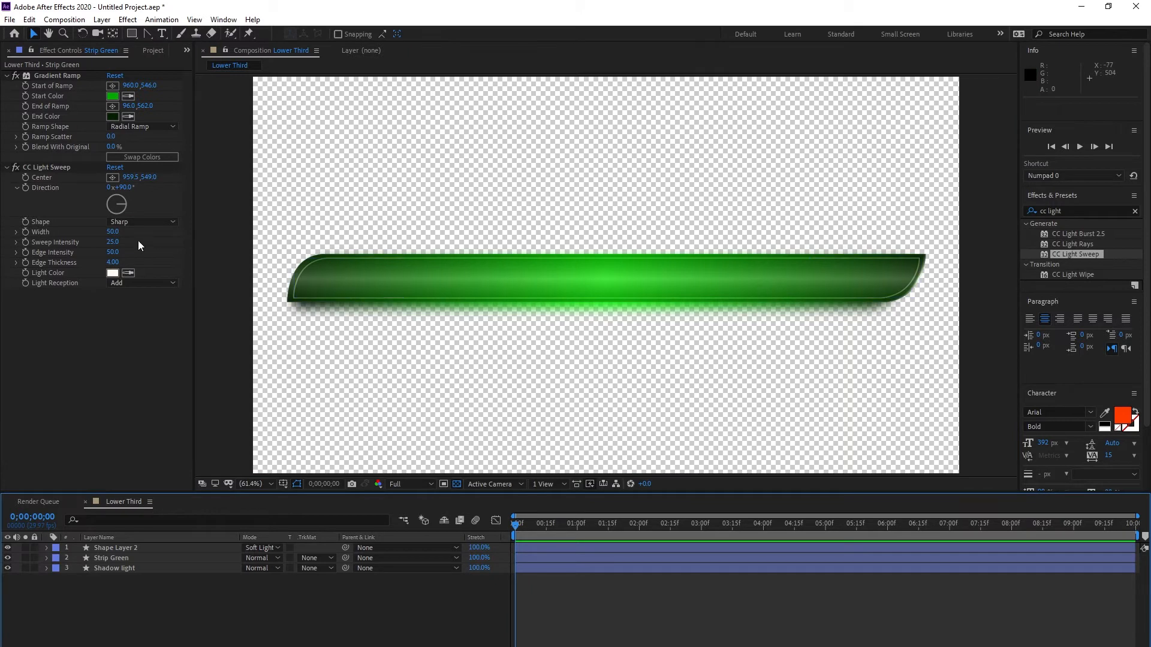
pyautogui.moveTo(112, 242); pyautogui.dragTo(58, 250)
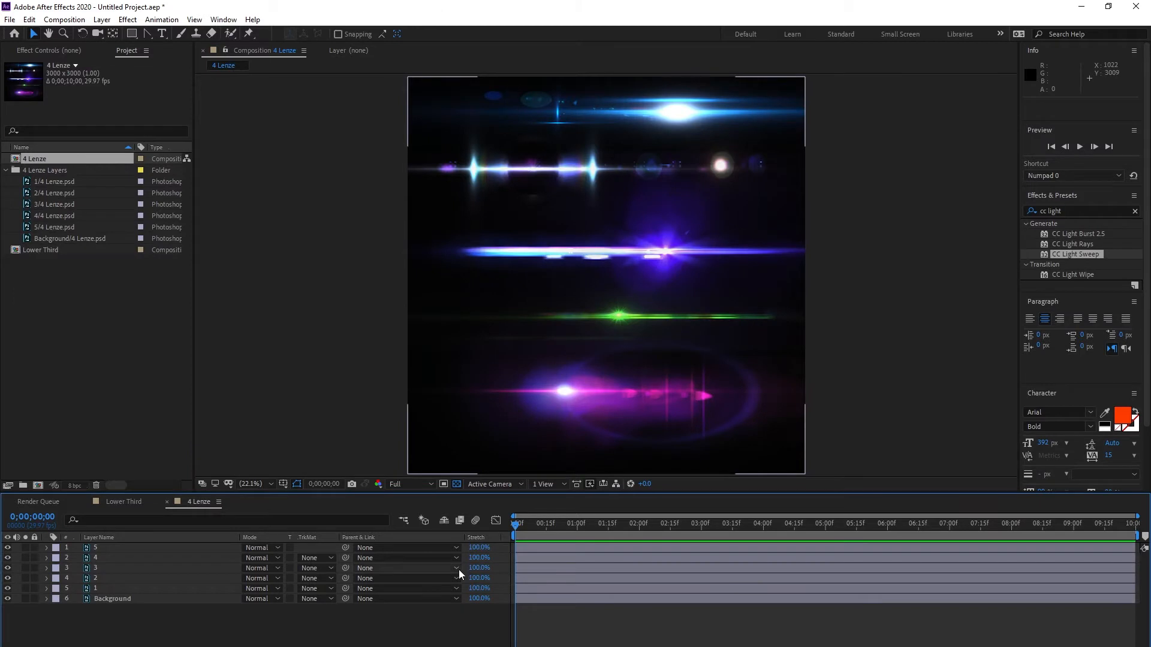
# - In 4 Lenze, solo each flare to compare them and copy the green flare layer 4
pyautogui.click(93, 578)
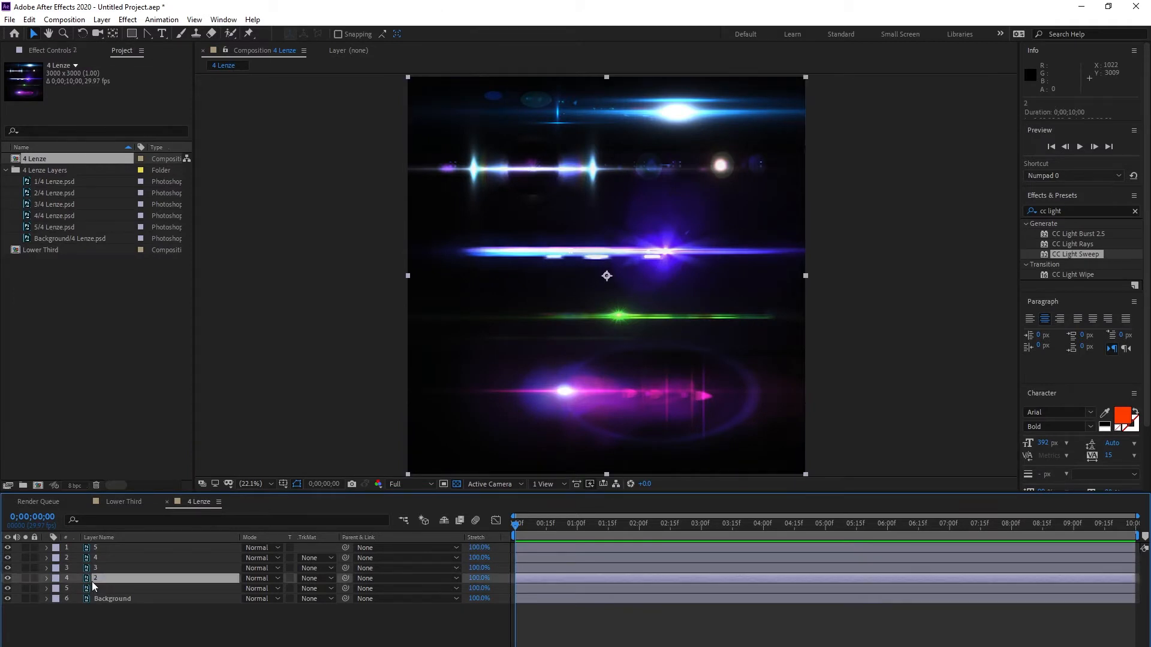
pyautogui.click(26, 577)
pyautogui.click(26, 576)
pyautogui.click(27, 569)
pyautogui.click(27, 569)
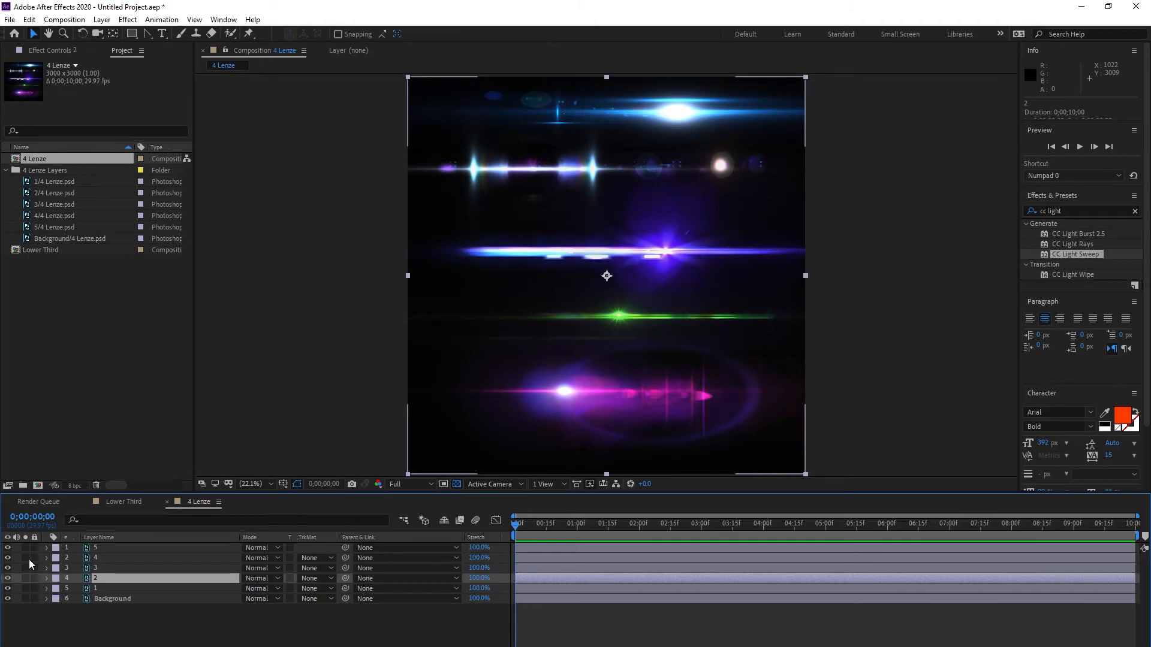
pyautogui.click(28, 559)
pyautogui.click(28, 559)
pyautogui.click(114, 559)
pyautogui.hotkey('ctrl', 'c')
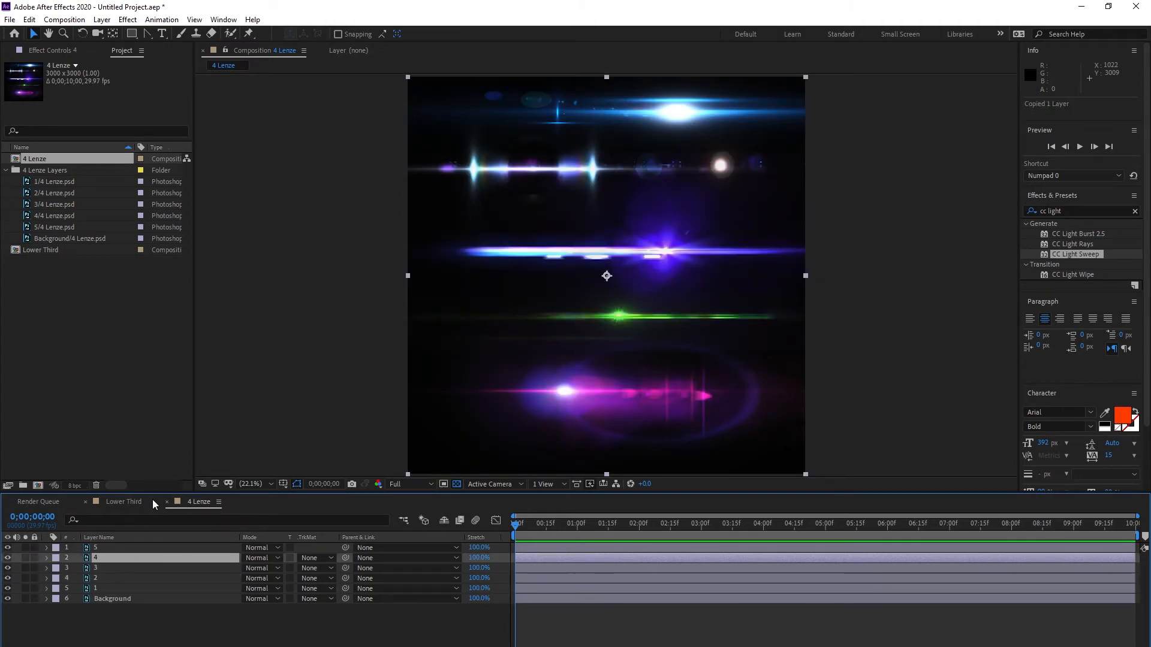
# - Paste the green flare into Lower Third and move its bright streak over the strip
pyautogui.click(131, 501)
pyautogui.hotkey('ctrl', 'v')
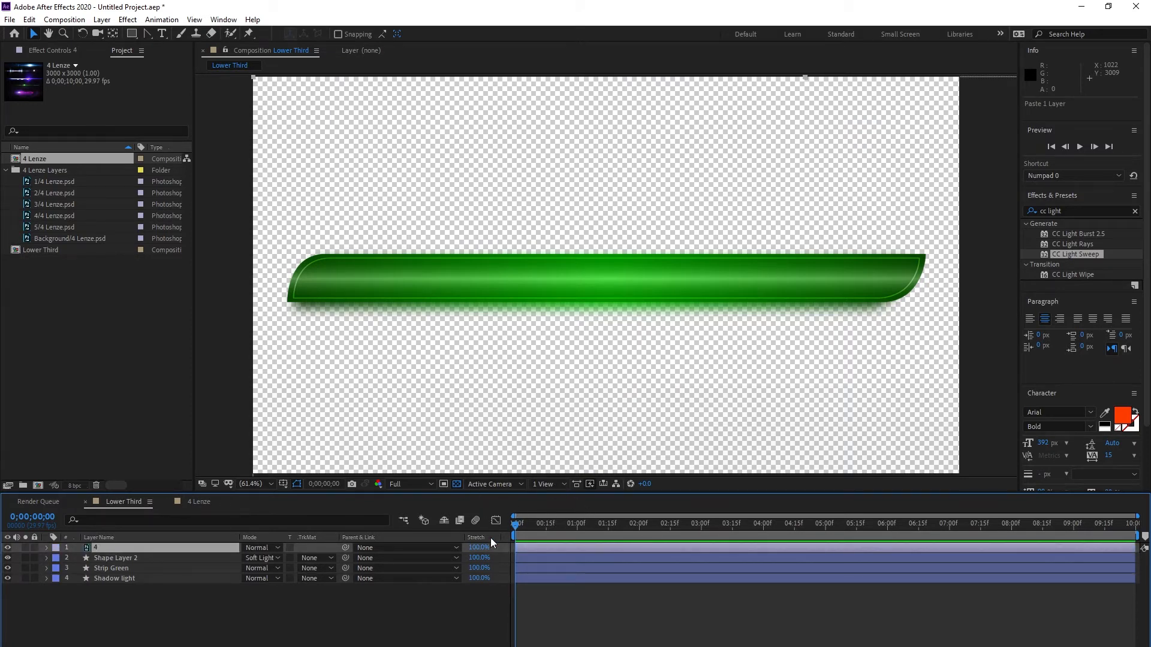
pyautogui.moveTo(529, 531)
pyautogui.mouseDown()
pyautogui.moveTo(628, 527)
pyautogui.moveTo(516, 541)
pyautogui.mouseUp()
pyautogui.press(',')
pyautogui.press(',')
pyautogui.press(',')
pyautogui.press(',')
pyautogui.press(',')
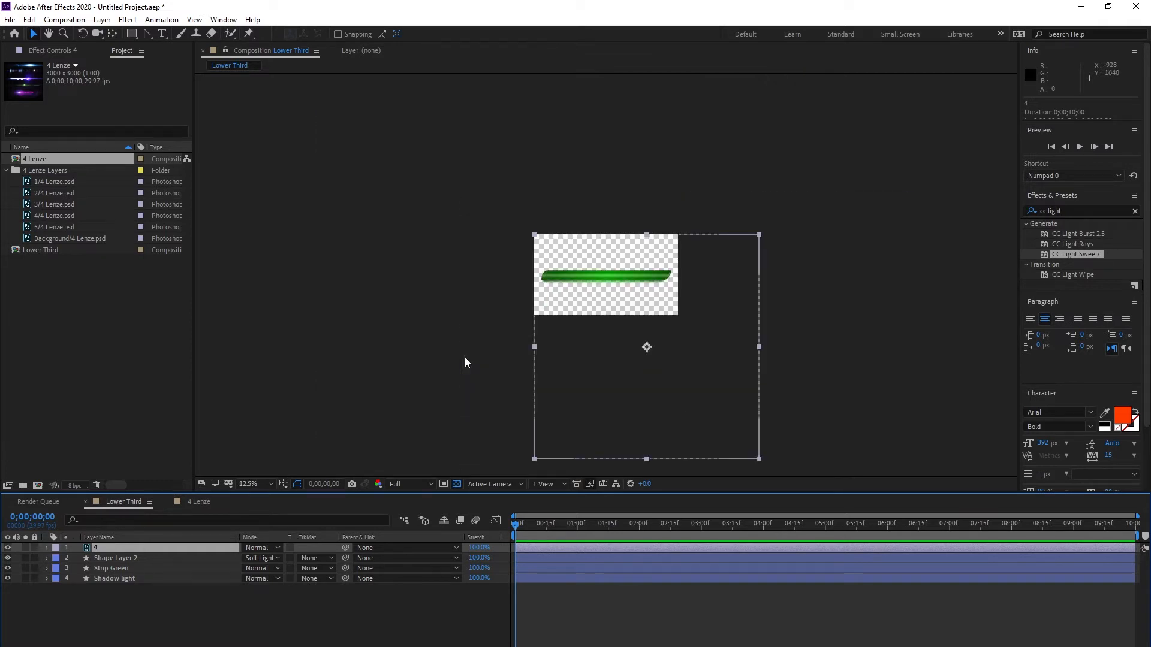
pyautogui.moveTo(688, 439); pyautogui.dragTo(645, 344)
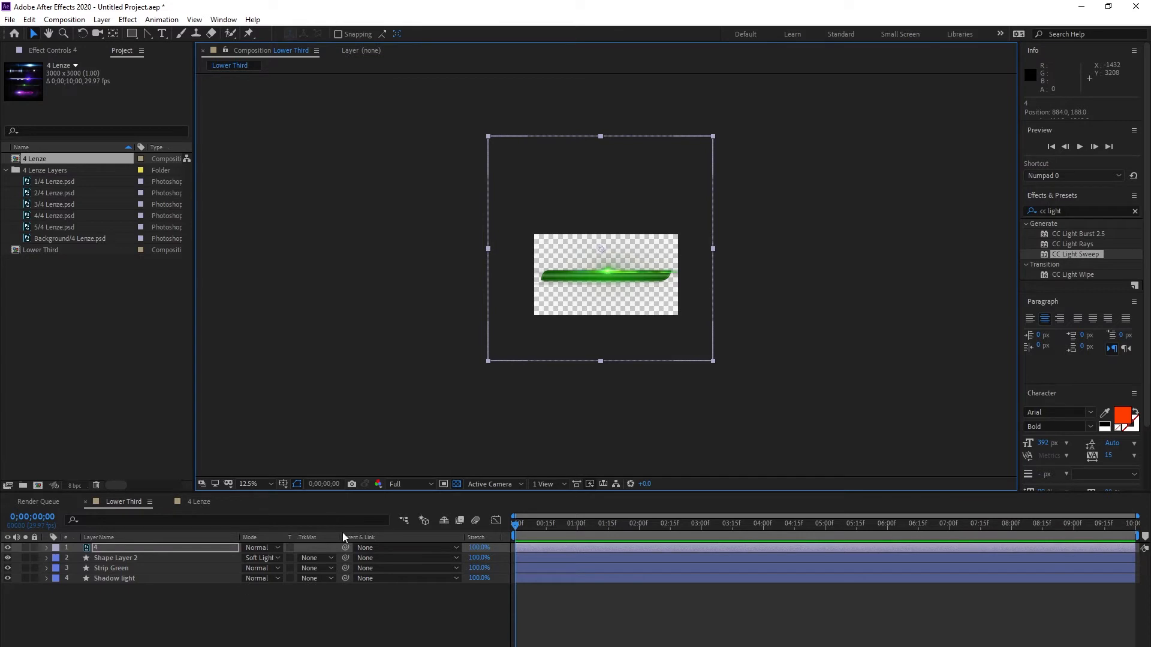
pyautogui.hotkey('shift', '/')
pyautogui.press('s')
pyautogui.press(',')
pyautogui.press(',')
pyautogui.press(',')
# - Draw a feathered rectangular mask around the flare streak
pyautogui.press('q')
pyautogui.moveTo(462, 221)
pyautogui.mouseDown()
pyautogui.moveTo(752, 310)
pyautogui.moveTo(788, 310)
pyautogui.mouseUp()
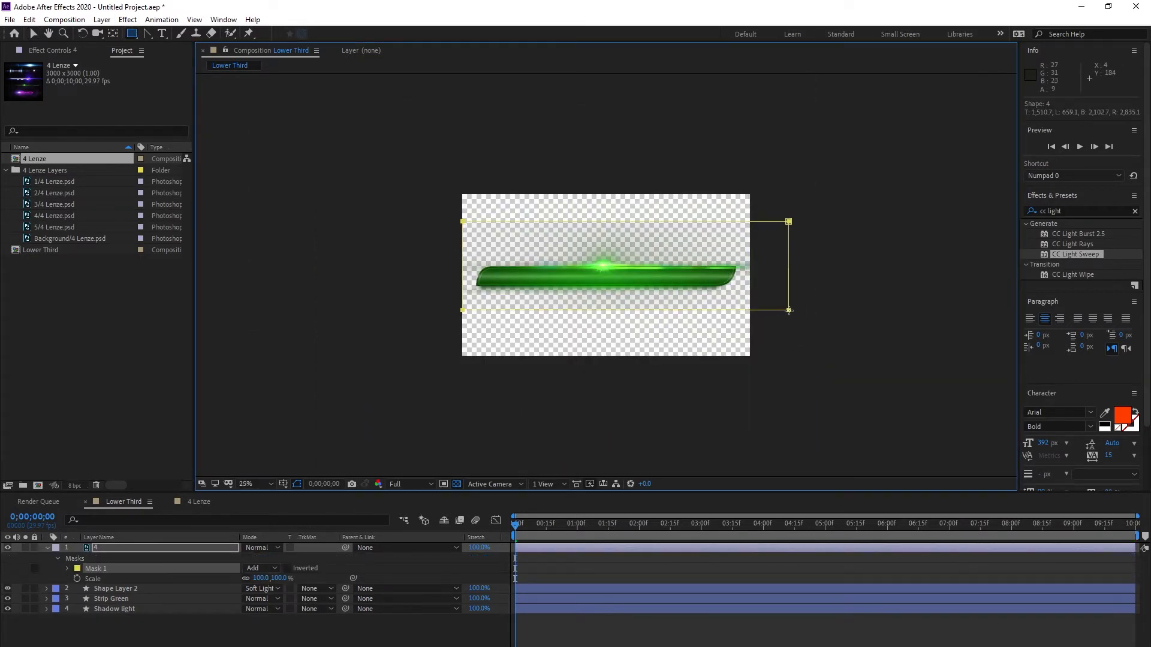
pyautogui.click(67, 569)
pyautogui.moveTo(261, 588); pyautogui.dragTo(304, 602)
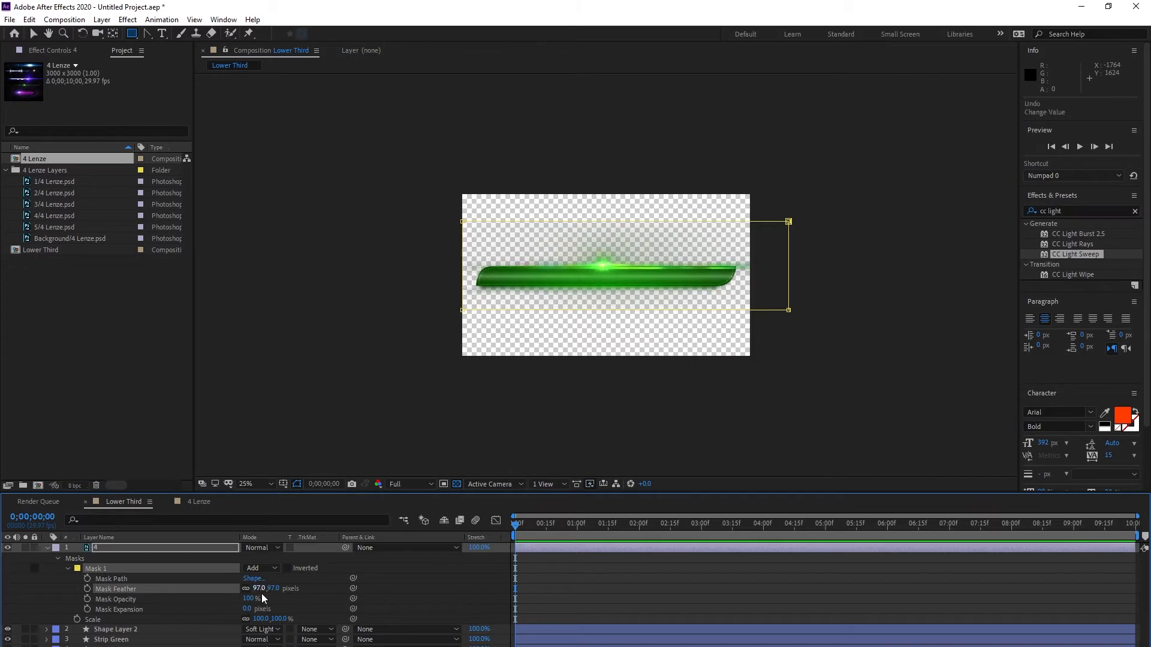
pyautogui.click(34, 34)
pyautogui.click(642, 609)
pyautogui.press('u')
# - Shrink the flare and place it along the strip's top edge at the left end
pyautogui.click(256, 484)
pyautogui.click(261, 271)
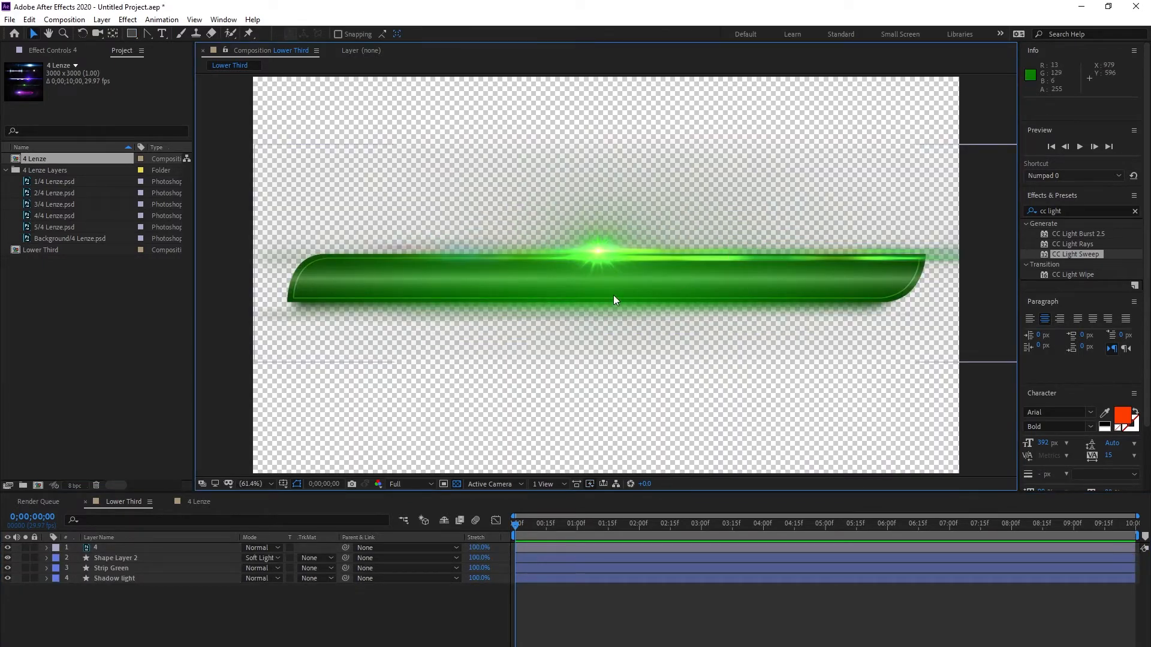
pyautogui.moveTo(588, 267); pyautogui.dragTo(593, 272)
pyautogui.scroll(-1, 699, 296)
pyautogui.moveTo(733, 277); pyautogui.dragTo(710, 269)
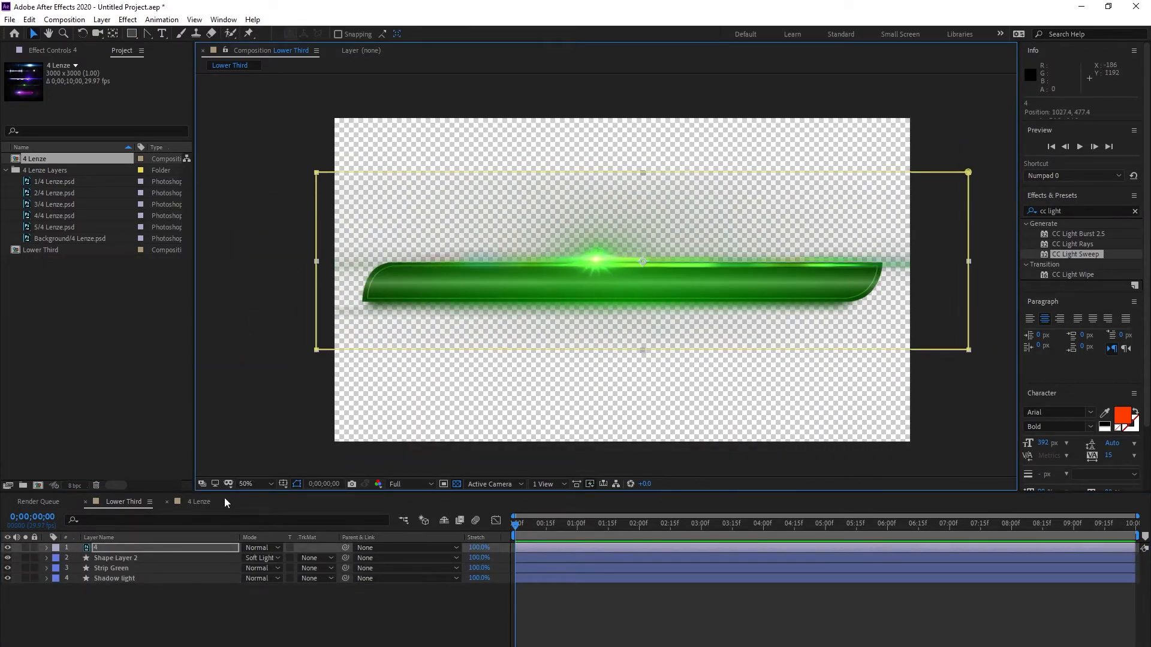
pyautogui.press('s')
pyautogui.moveTo(258, 558); pyautogui.dragTo(224, 558)
pyautogui.moveTo(641, 278); pyautogui.dragTo(409, 279)
pyautogui.press('p')
pyautogui.press('F4')
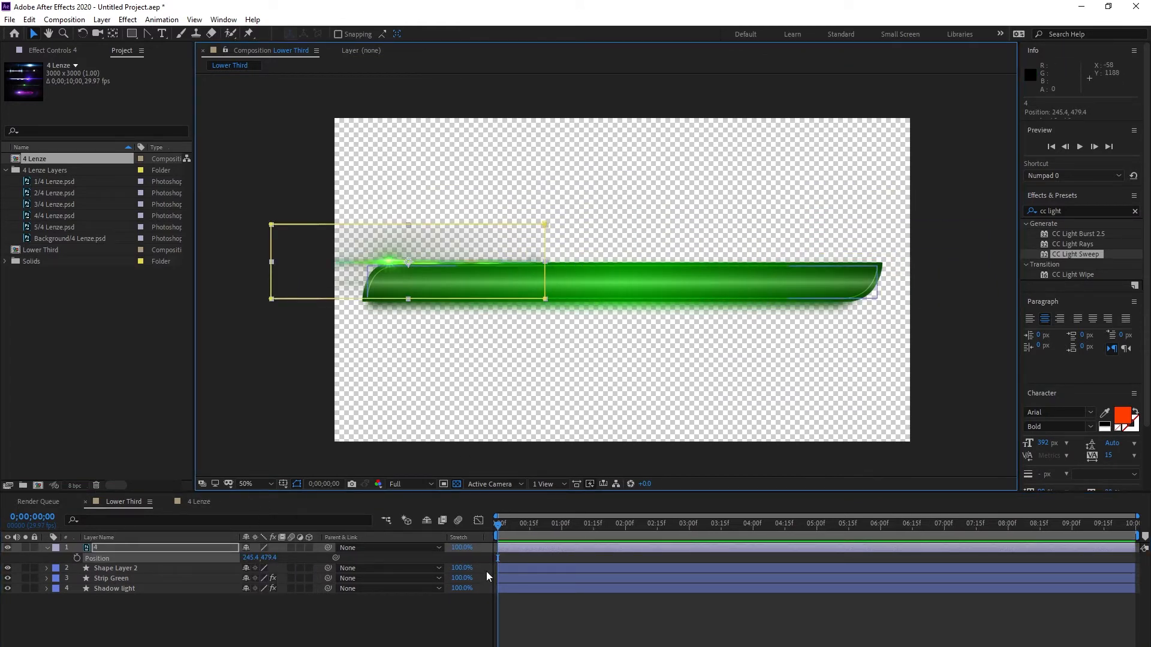
# - Keyframe the flare's Position from the strip's left end at 0s to its right end at 6s, then preview
pyautogui.click(77, 558)
pyautogui.moveTo(503, 523); pyautogui.dragTo(693, 525)
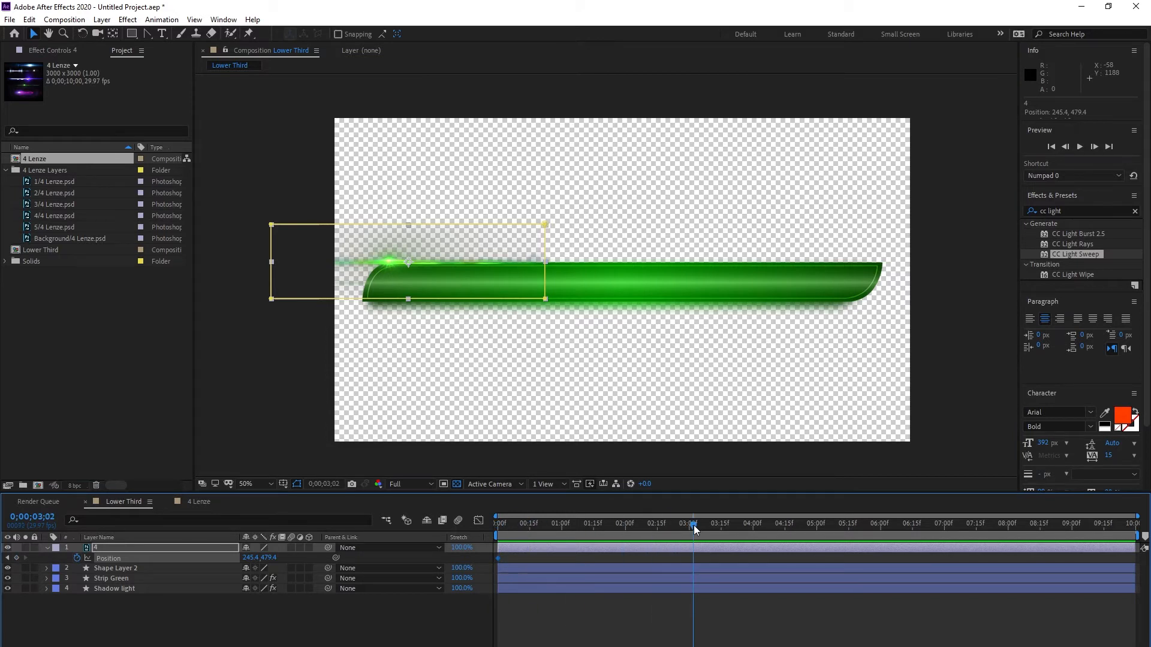
pyautogui.moveTo(408, 264); pyautogui.dragTo(890, 270)
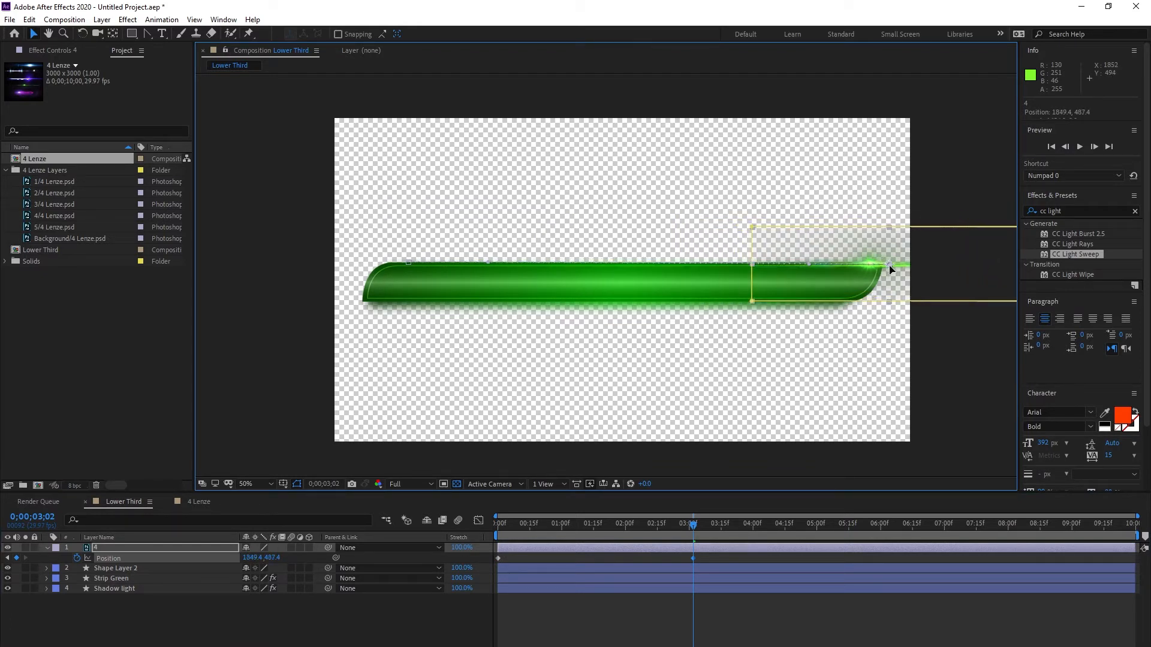
pyautogui.moveTo(683, 526); pyautogui.dragTo(433, 570)
pyautogui.moveTo(693, 557); pyautogui.dragTo(880, 558)
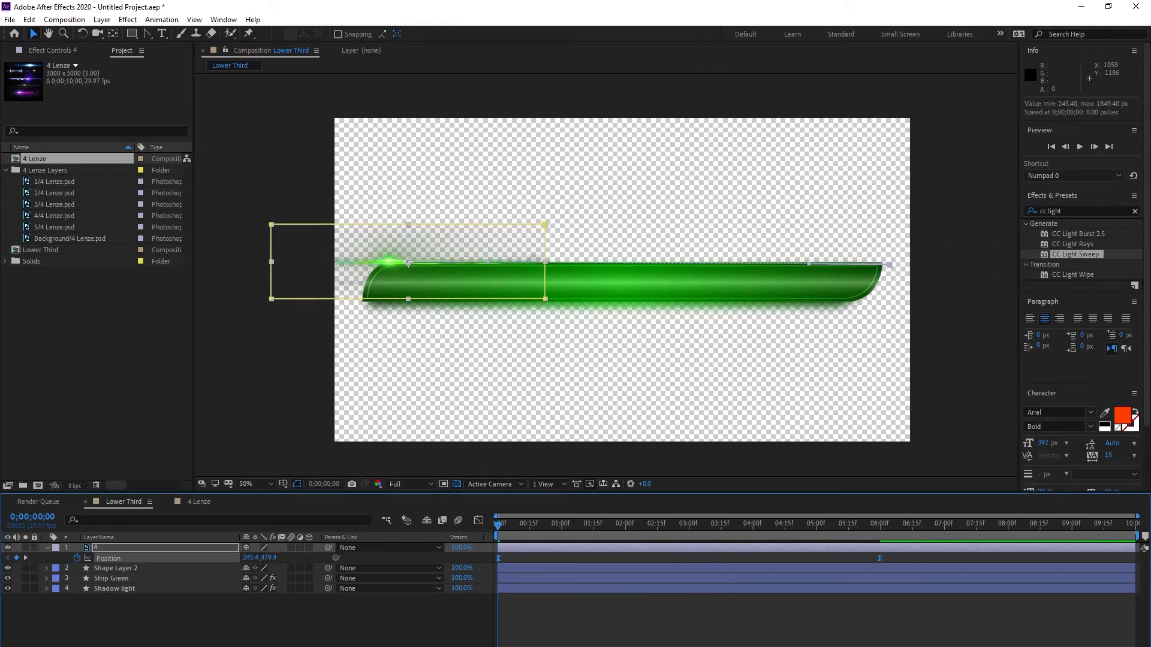
pyautogui.click(547, 640)
pyautogui.moveTo(498, 526); pyautogui.dragTo(451, 537)
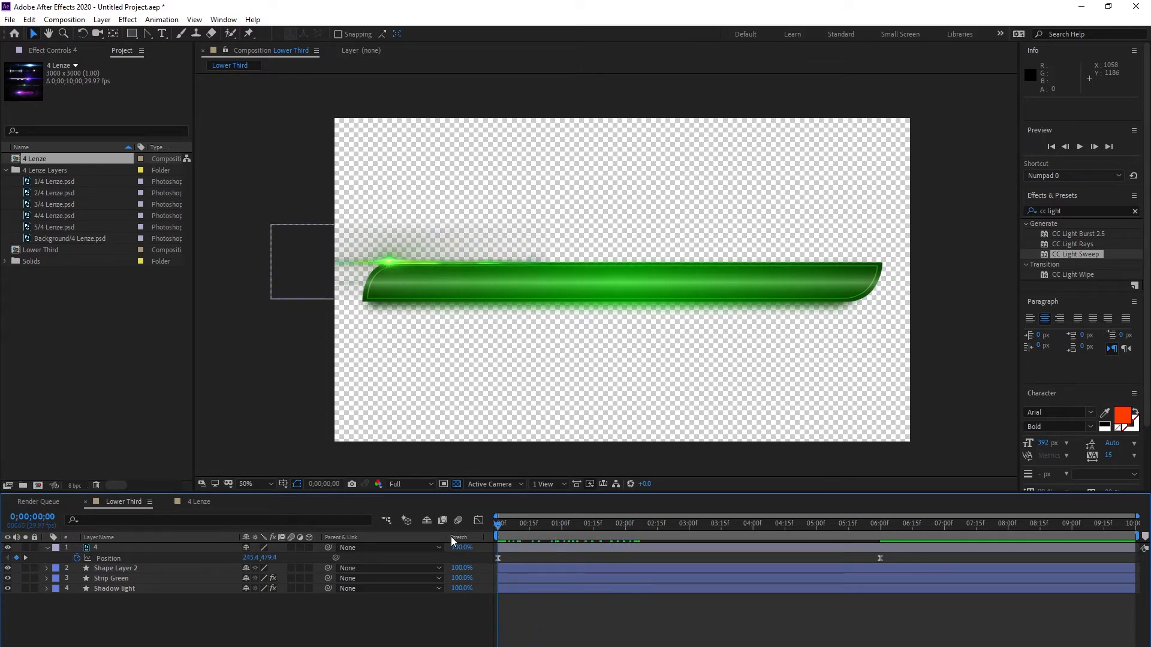
pyautogui.press('space')
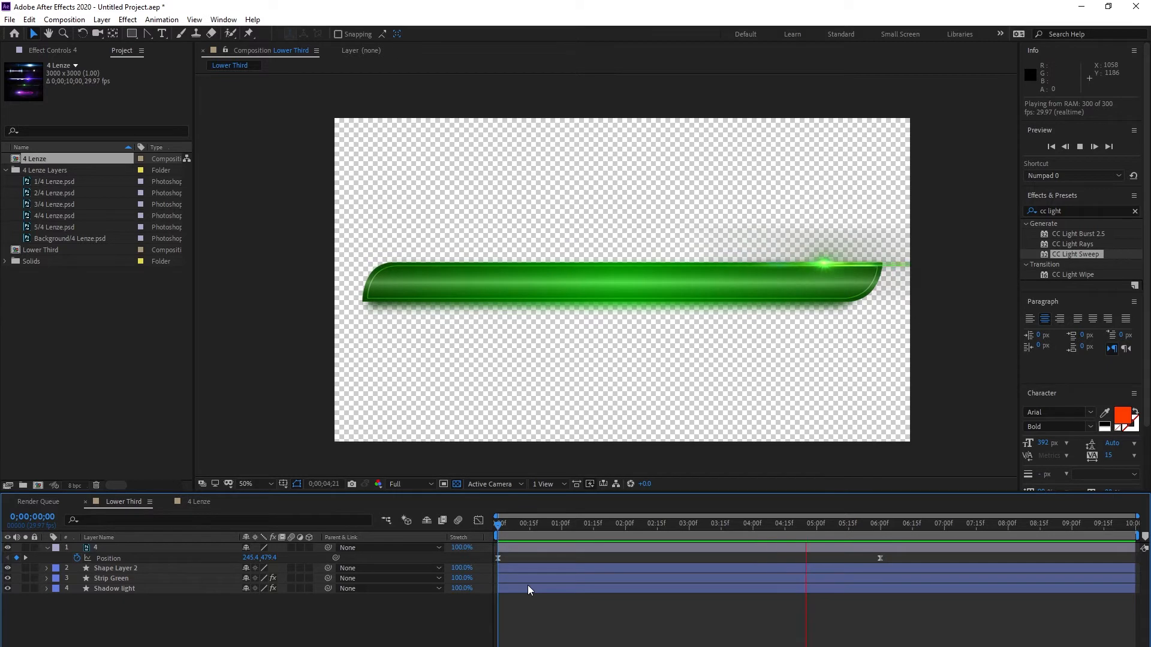
# - Keyframe the flare's Opacity to fade from 0% in to 100% and back to 0%
pyautogui.click(514, 548)
pyautogui.press('t')
pyautogui.moveTo(501, 525); pyautogui.dragTo(529, 527)
pyautogui.click(16, 558)
pyautogui.click(7, 558)
pyautogui.moveTo(244, 557); pyautogui.dragTo(180, 558)
pyautogui.press('space')
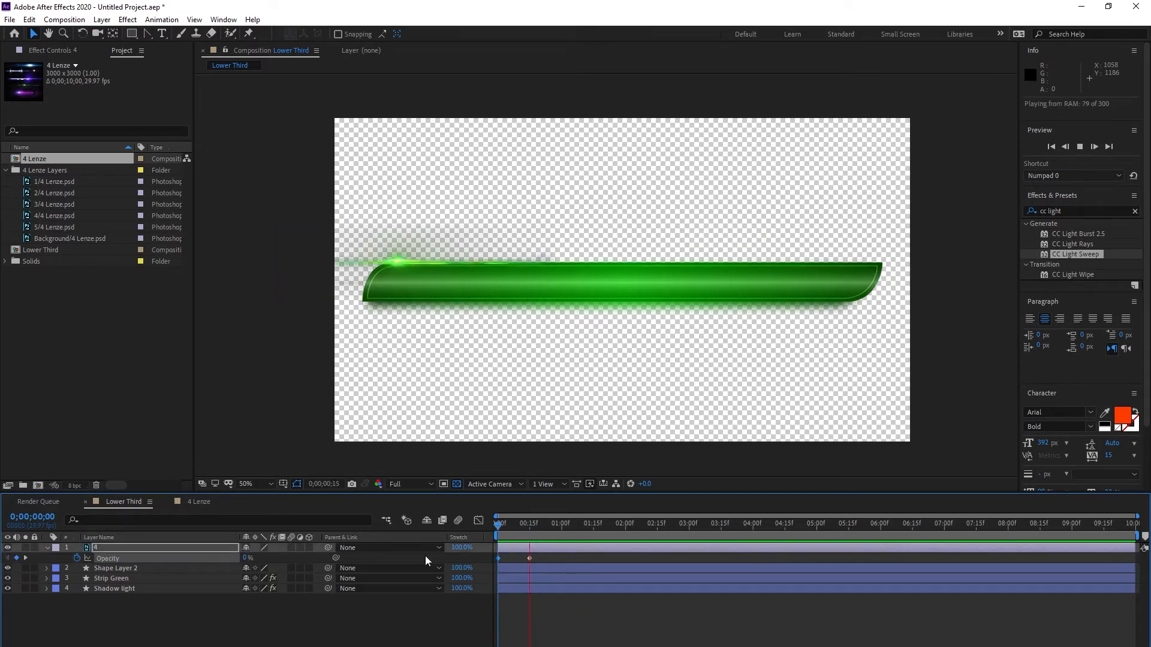
pyautogui.click(16, 558)
pyautogui.moveTo(749, 525); pyautogui.dragTo(424, 562)
pyautogui.click(248, 558)
pyautogui.write('0')
pyautogui.press('space')
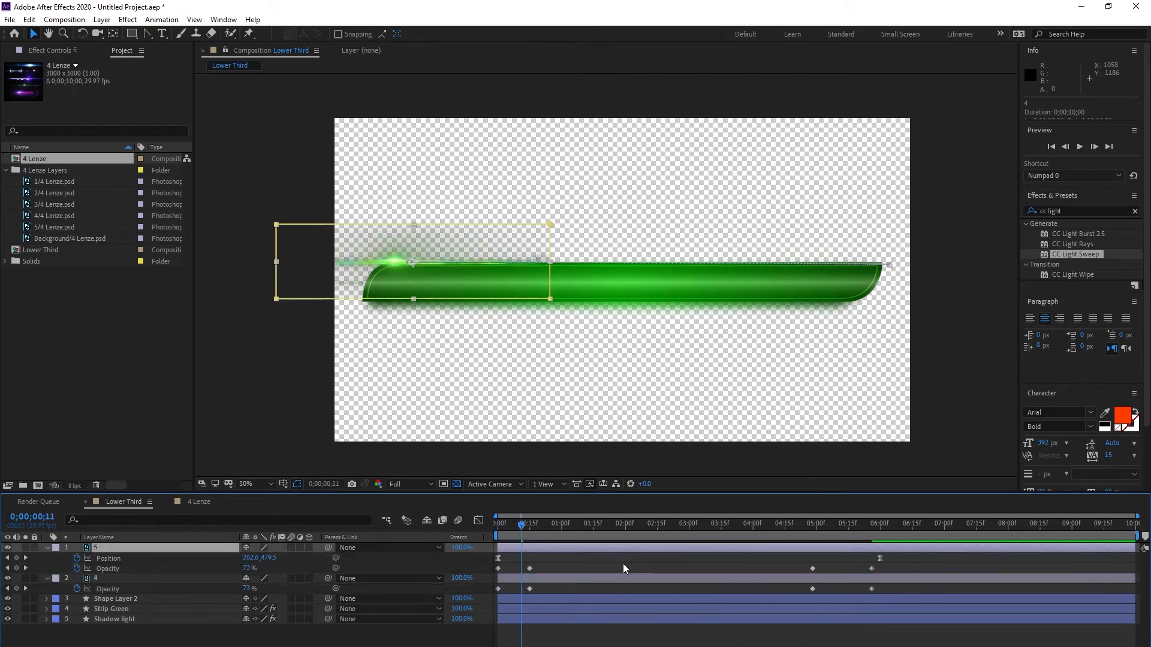
# - Lower the duplicate flare's start position, shift its end keyframes to 5;05, and preview both
pyautogui.moveTo(521, 525); pyautogui.dragTo(473, 560)
pyautogui.moveTo(271, 558); pyautogui.dragTo(341, 558)
pyautogui.click(25, 558)
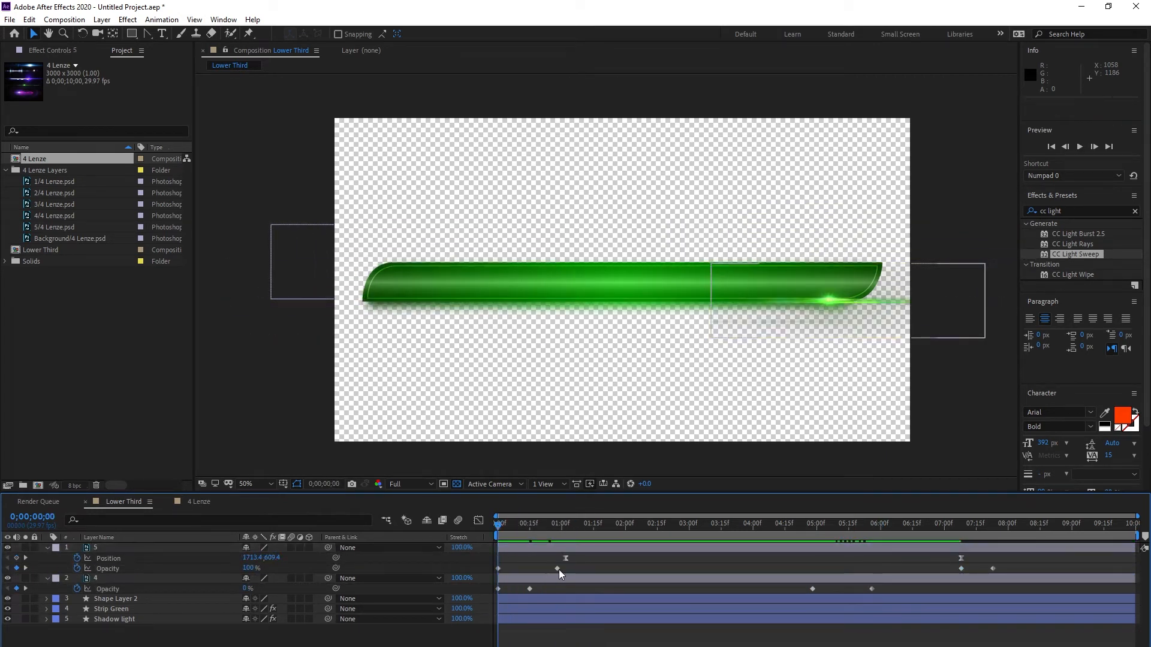
pyautogui.moveTo(557, 568); pyautogui.dragTo(584, 570)
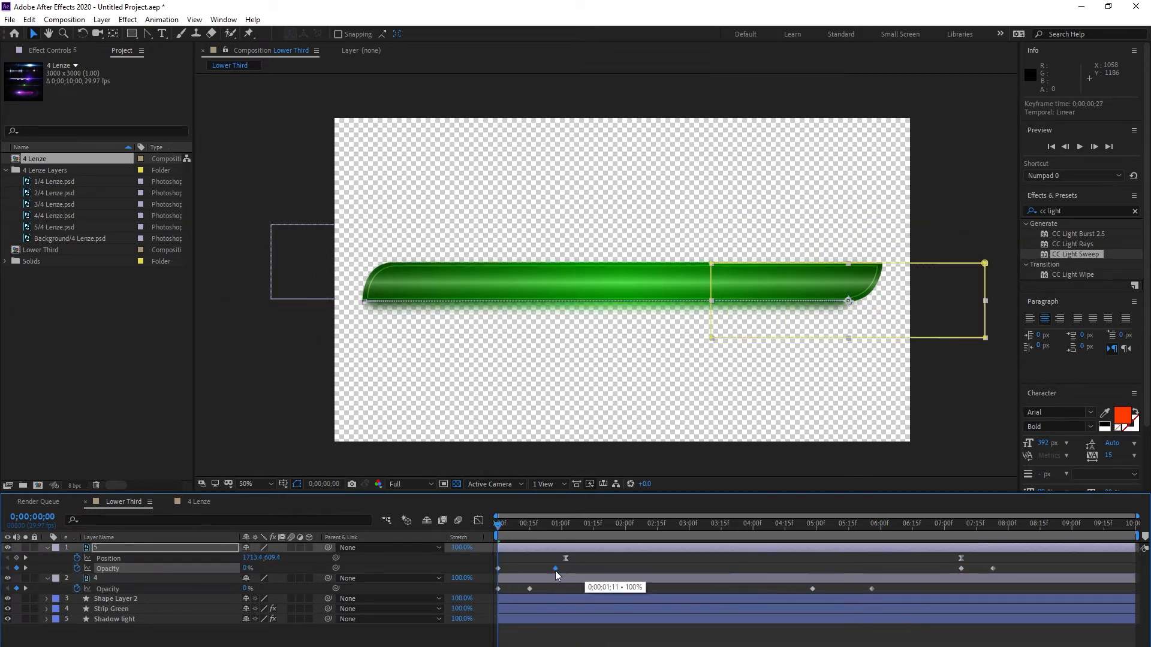
pyautogui.click(812, 588)
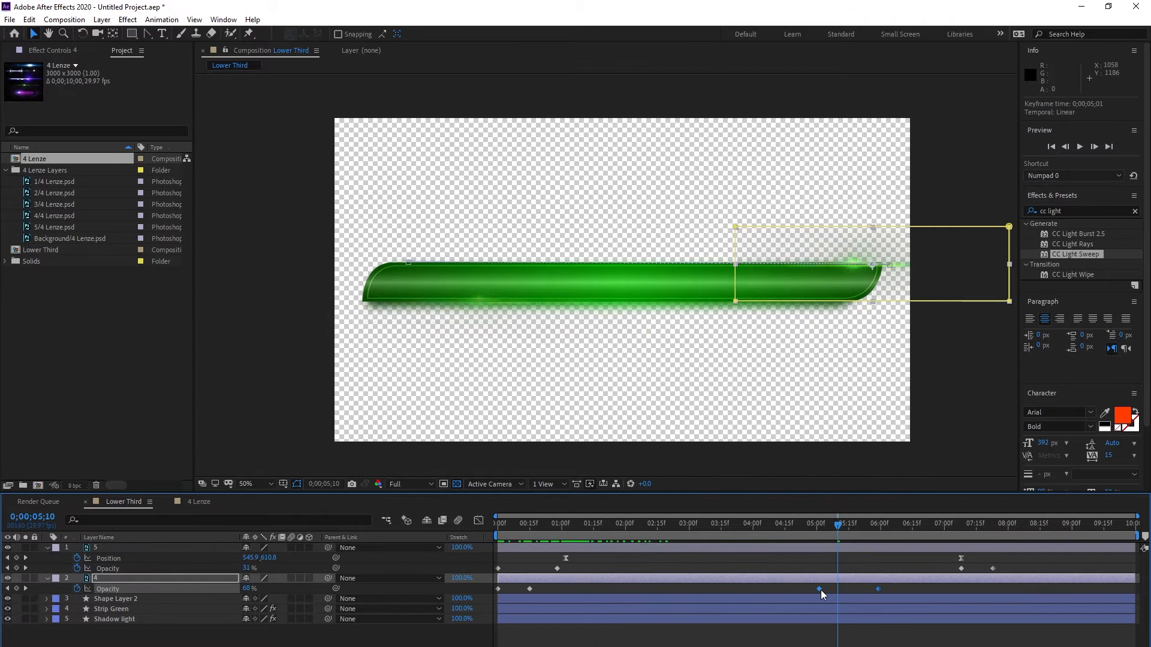
pyautogui.press('space')
pyautogui.moveTo(951, 554); pyautogui.dragTo(999, 572)
pyautogui.moveTo(961, 569); pyautogui.dragTo(832, 570)
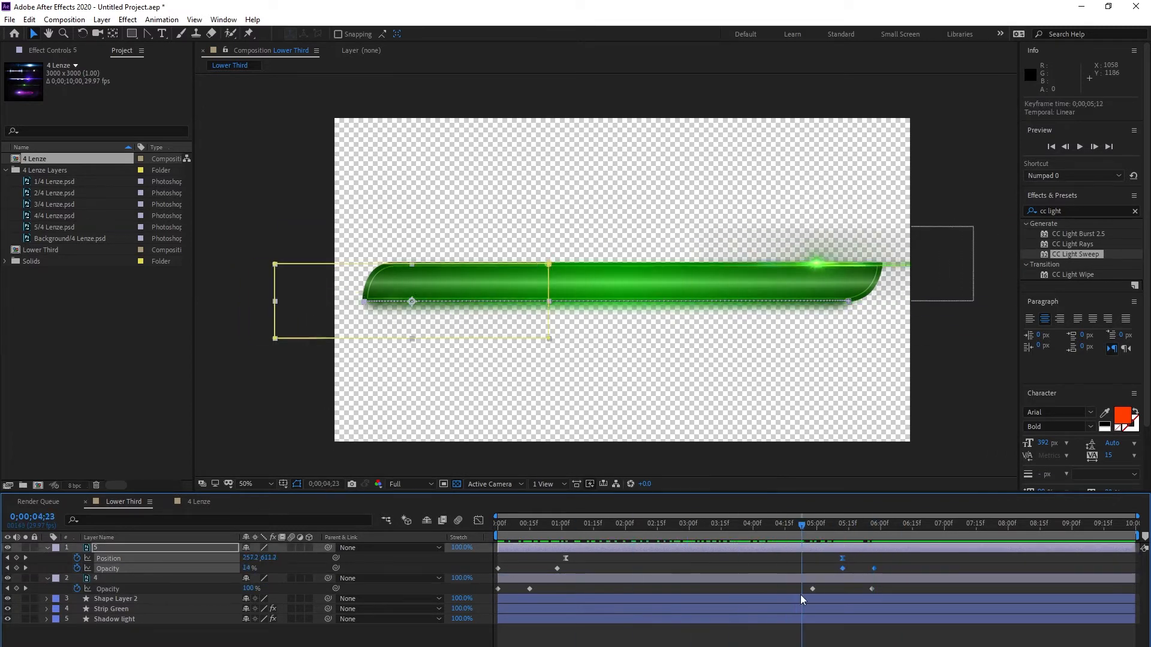
pyautogui.click(812, 569)
pyautogui.moveTo(739, 545); pyautogui.dragTo(596, 565)
pyautogui.press('space')
pyautogui.press('space')
# - Apply Color Balance (HLS) to layer 5 and rotate its hue to 309° for a golden tint
pyautogui.press('F4')
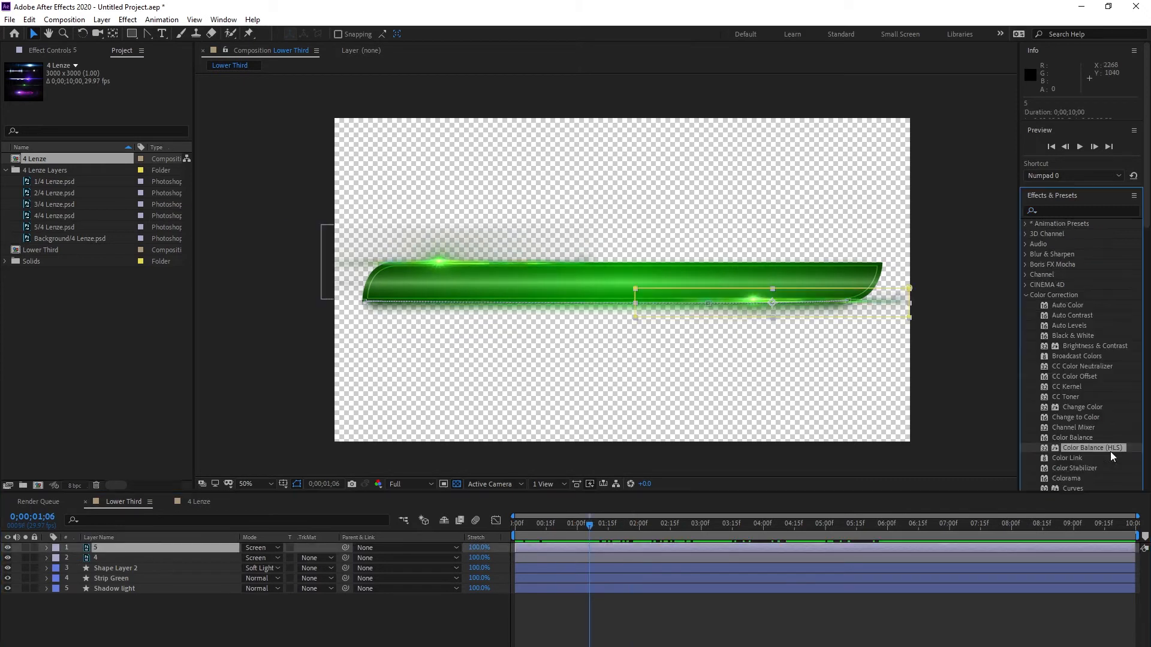
pyautogui.moveTo(1060, 448); pyautogui.dragTo(635, 549)
pyautogui.moveTo(119, 90); pyautogui.dragTo(112, 124)
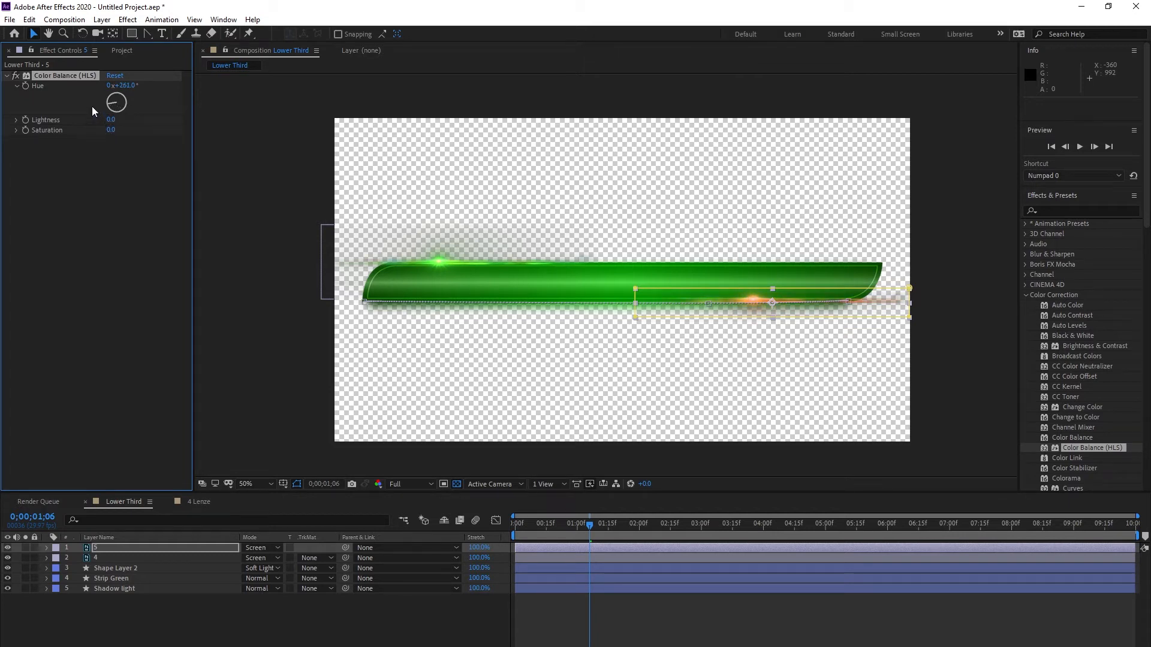
pyautogui.moveTo(92, 107); pyautogui.dragTo(92, 95)
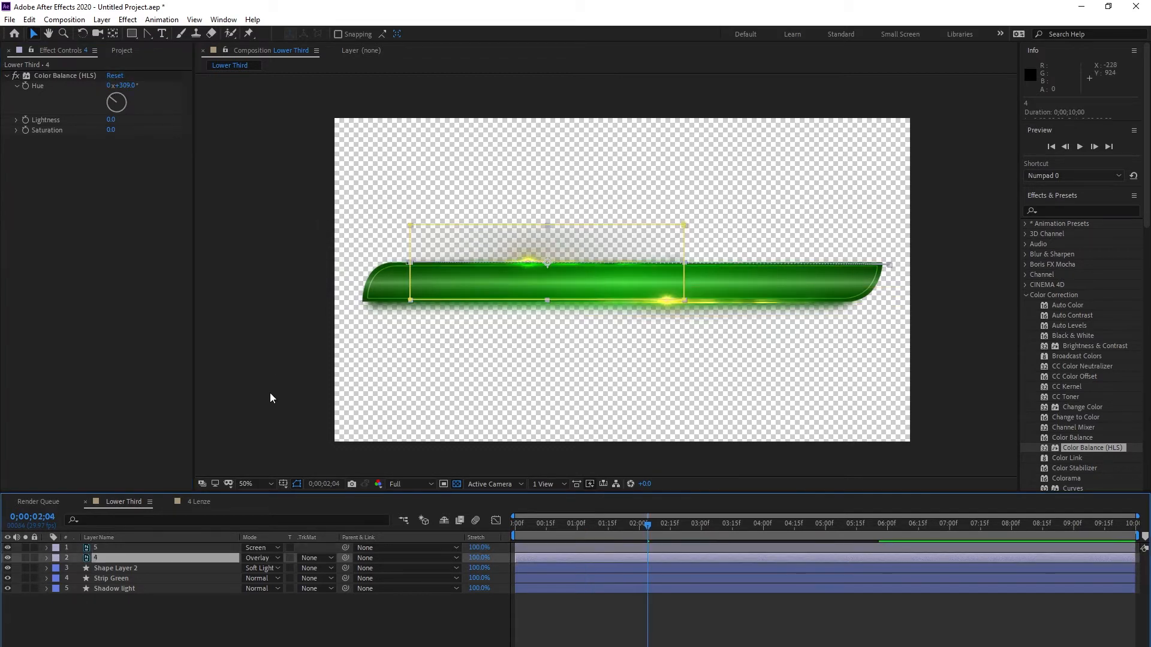
# - Set layer 4's blend mode to Screen and scrub through to check the flares
pyautogui.click(254, 558)
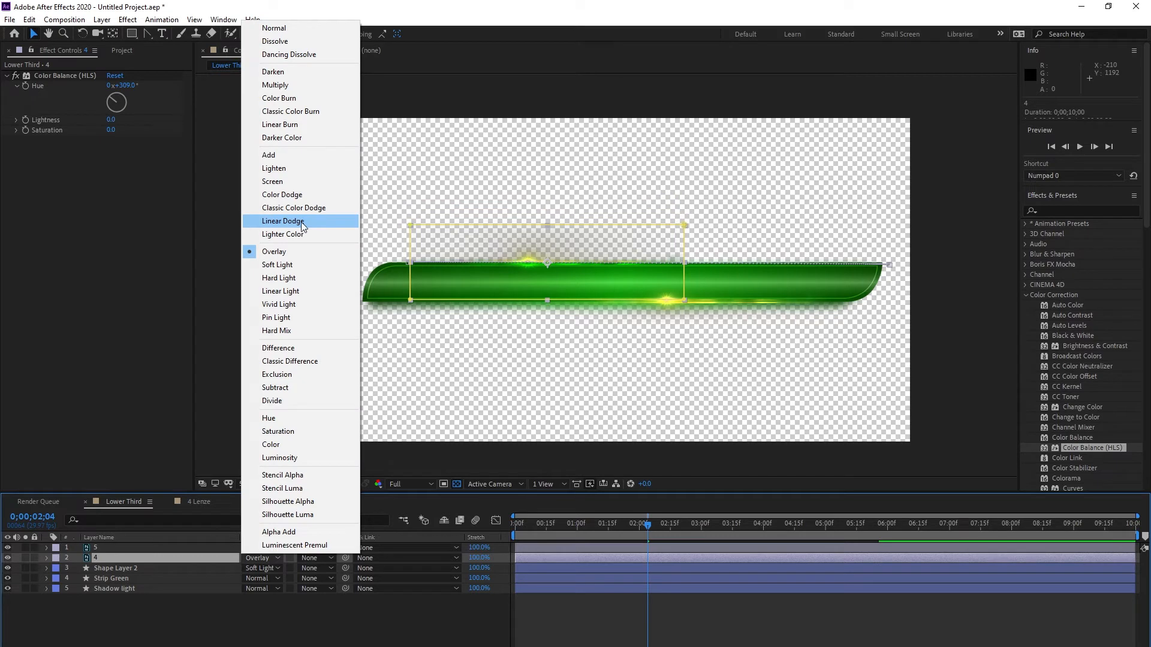
pyautogui.click(296, 180)
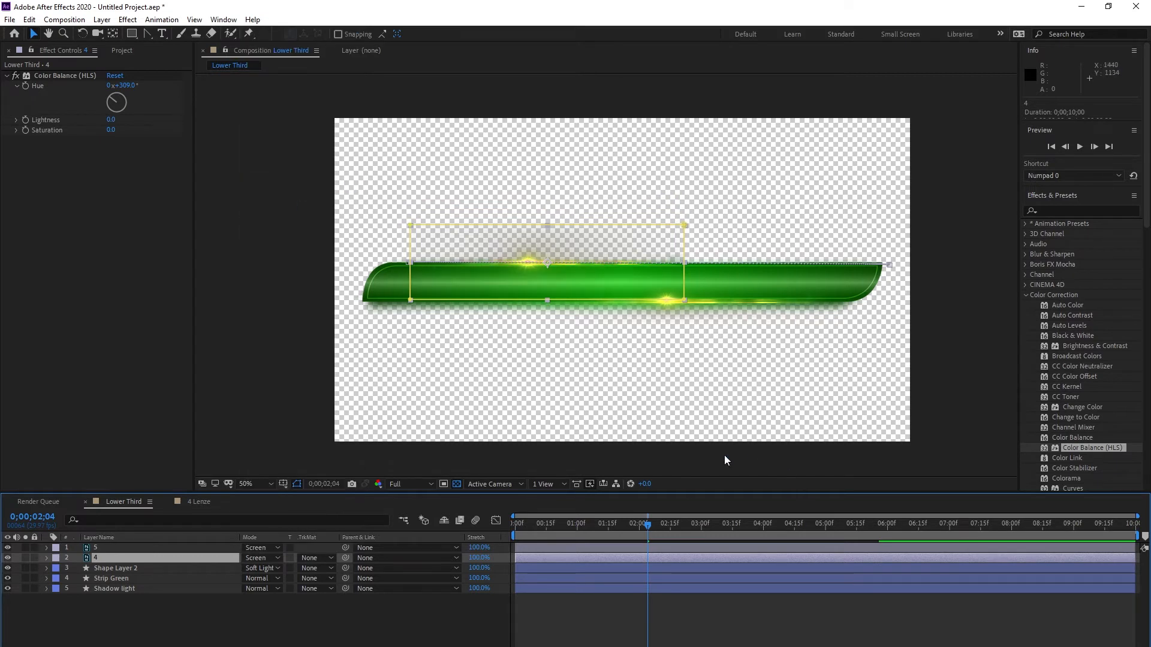
pyautogui.click(703, 633)
pyautogui.moveTo(647, 524); pyautogui.dragTo(514, 544)
# - Rename Shape Layer 2 to 'Line'
pyautogui.click(128, 568)
pyautogui.rightClick(128, 568)
pyautogui.click(206, 559)
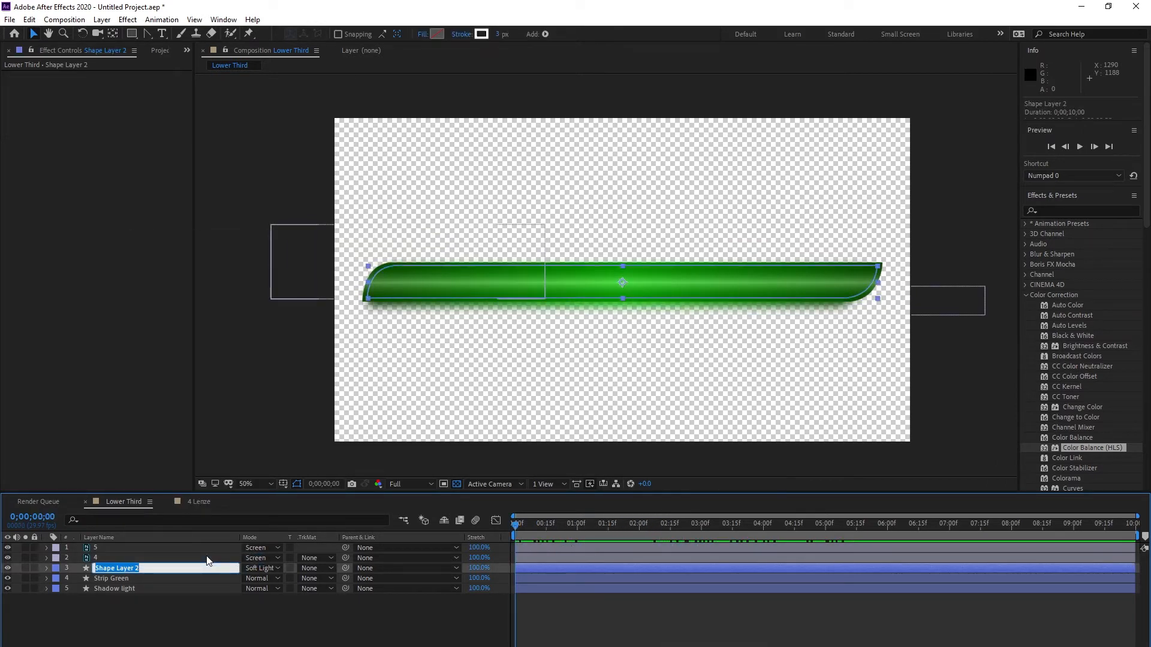
pyautogui.write('Line')
pyautogui.press('Return')
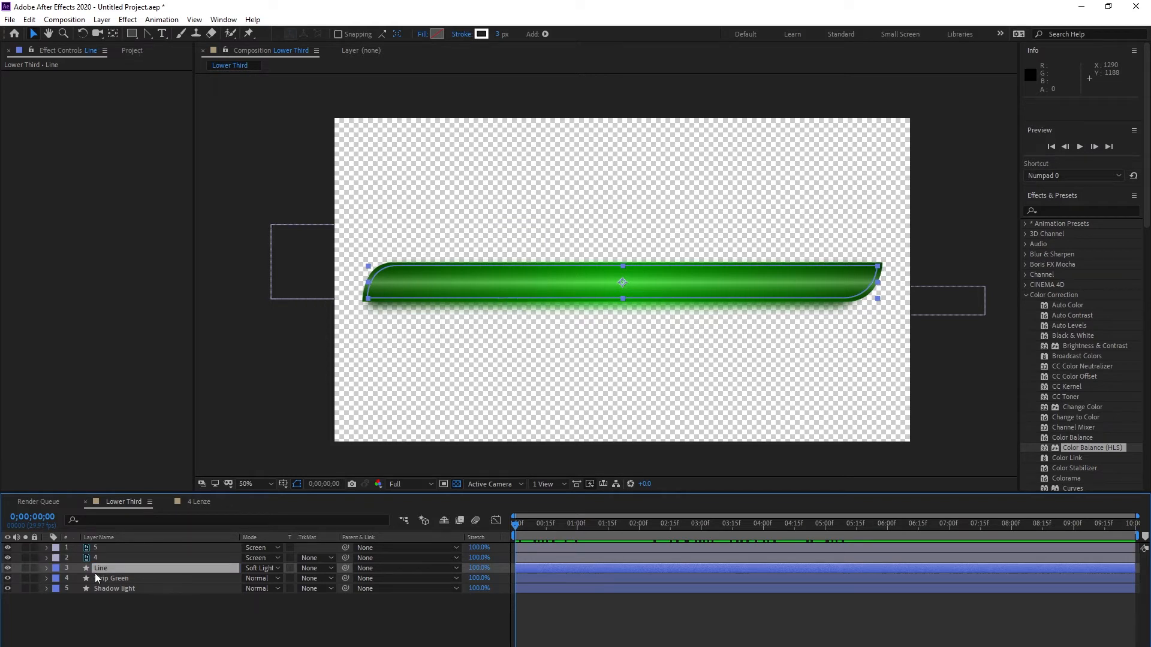
# - Add Trim Paths to the Line shape and set its End to 16%
pyautogui.click(47, 569)
pyautogui.click(333, 578)
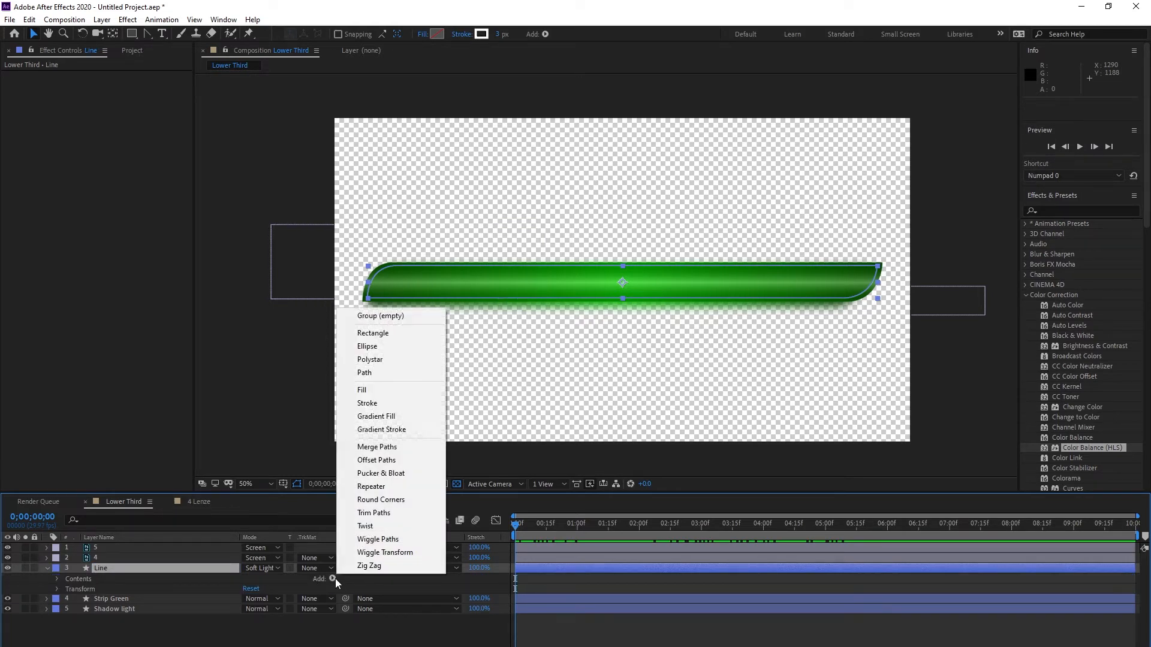
pyautogui.click(404, 514)
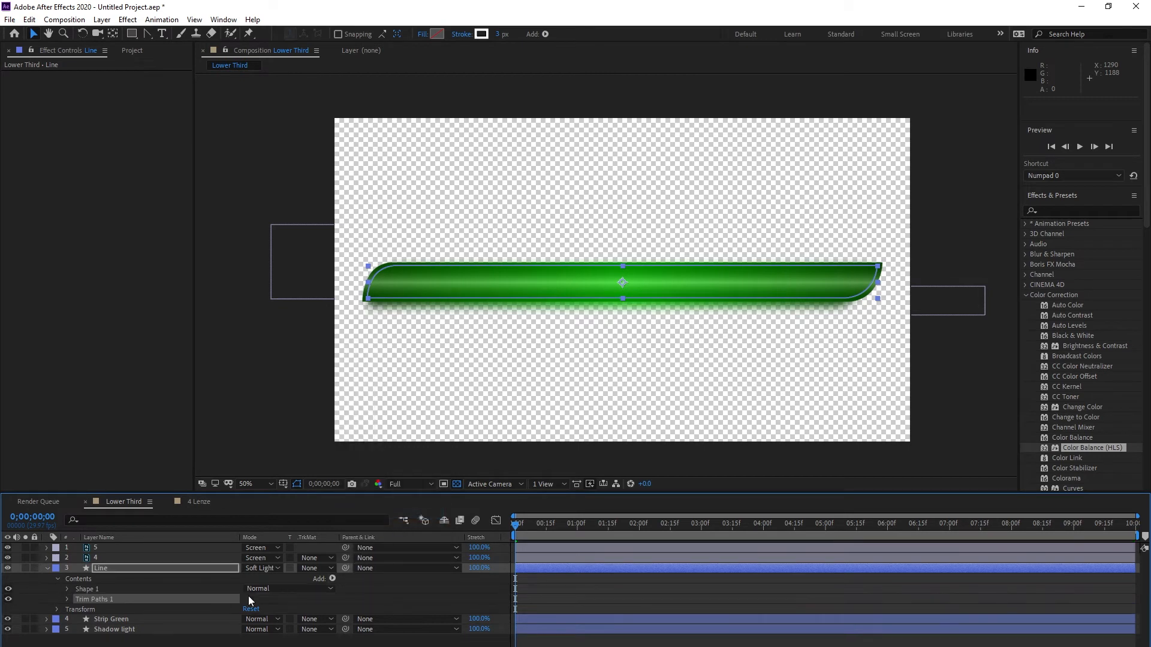
pyautogui.click(66, 599)
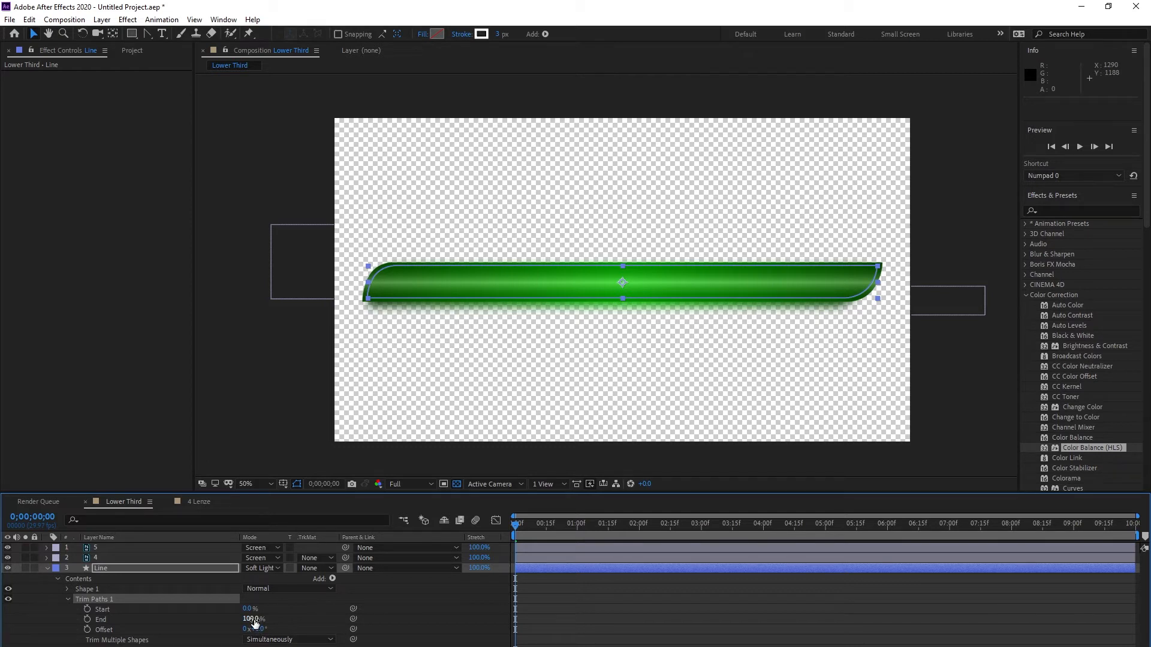
pyautogui.moveTo(253, 621); pyautogui.dragTo(237, 622)
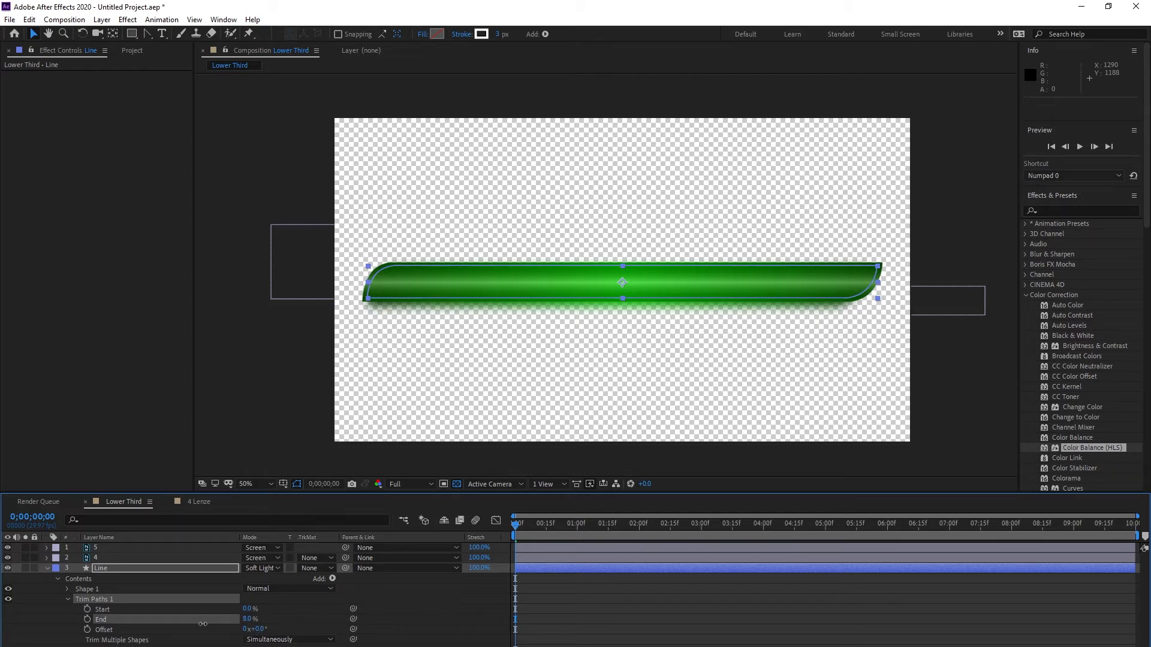
pyautogui.moveTo(216, 627); pyautogui.dragTo(213, 627)
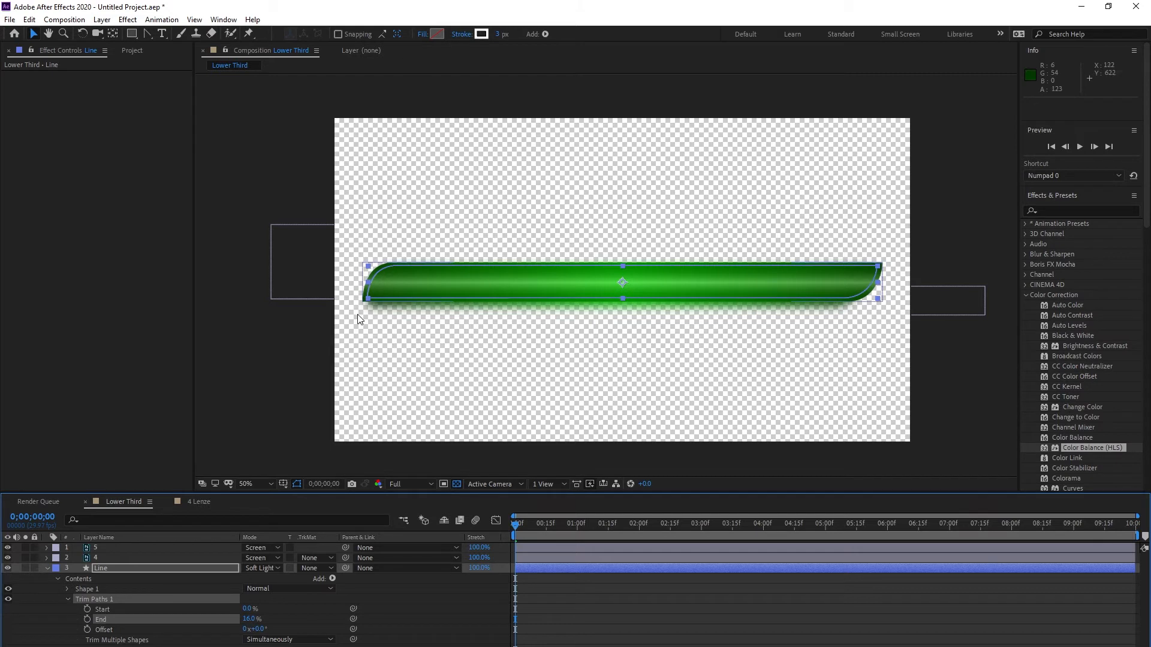
pyautogui.scroll(3, 425, 329)
pyautogui.scroll(-2, 425, 330)
pyautogui.moveTo(426, 330); pyautogui.dragTo(631, 345)
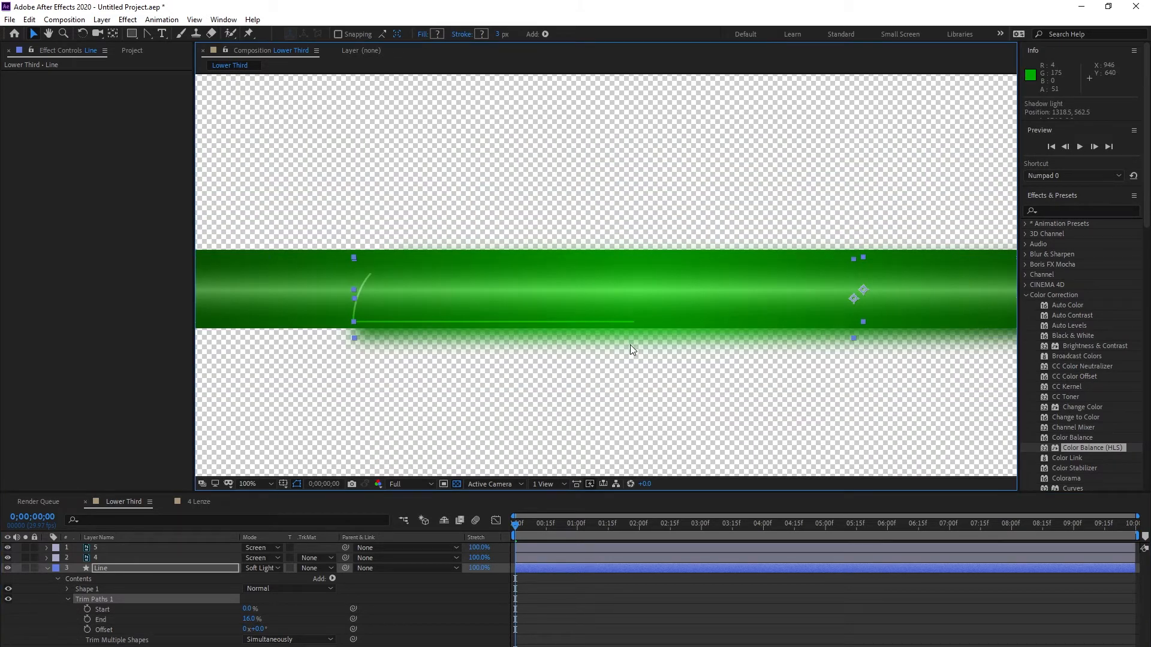
# - Undo the Shadow light move, then keyframe Line's Trim Paths End from 0% at 0s to 100% at 1;00
pyautogui.hotkey('ctrl', 'z')
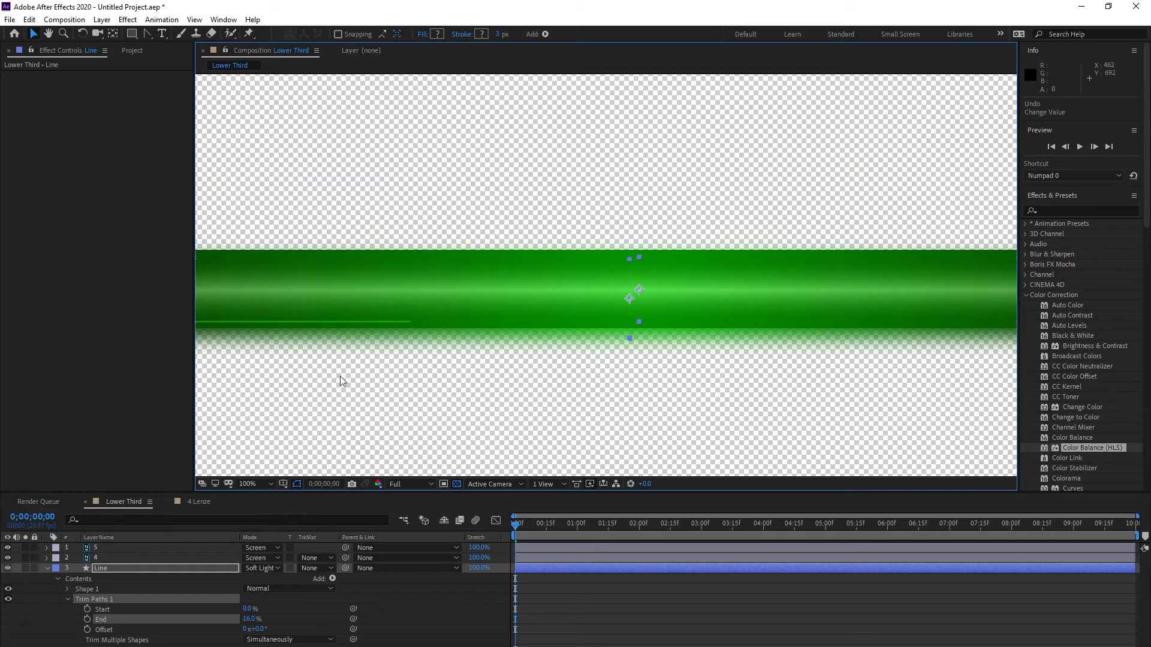
pyautogui.moveTo(312, 377); pyautogui.dragTo(664, 342)
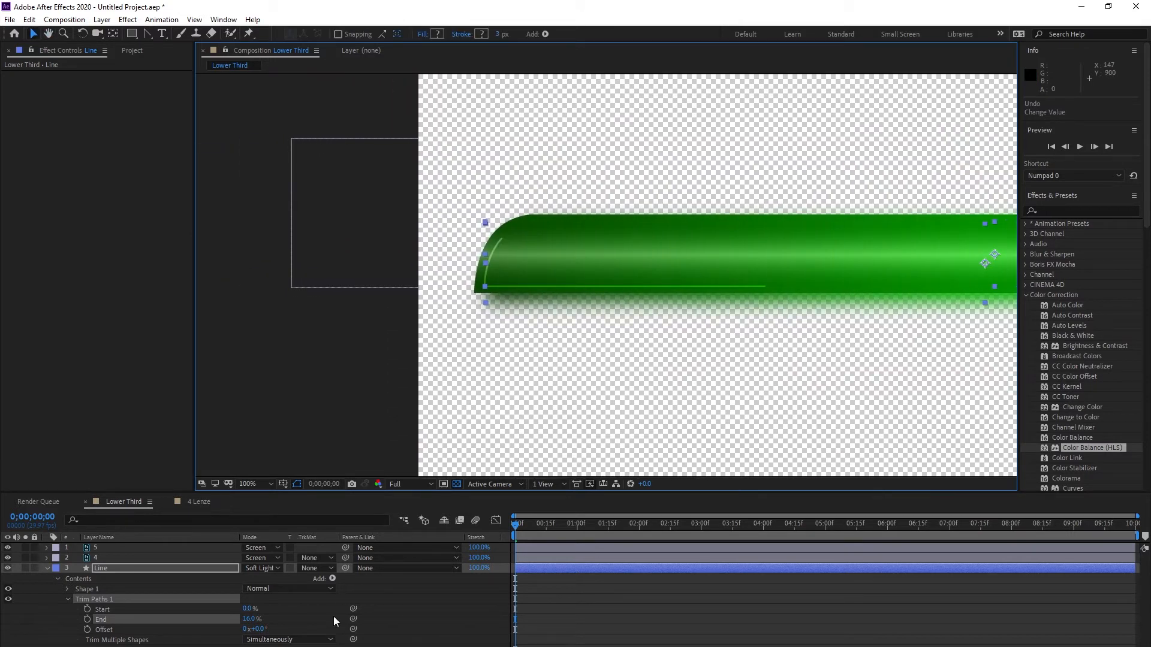
pyautogui.moveTo(245, 623); pyautogui.dragTo(229, 621)
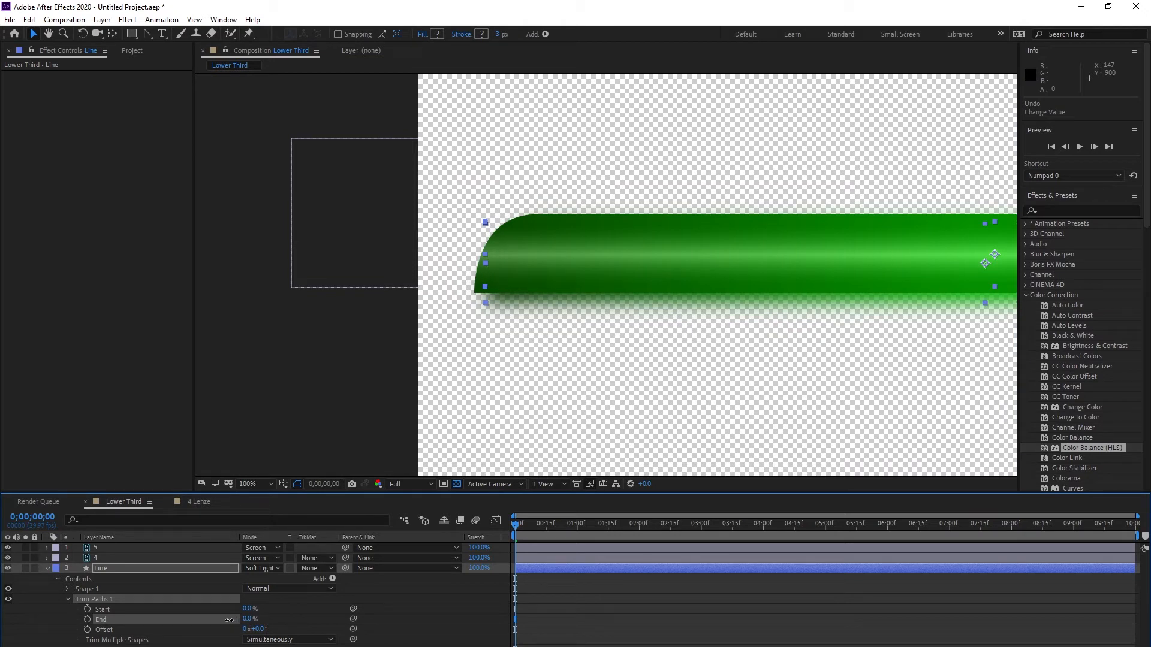
pyautogui.click(87, 619)
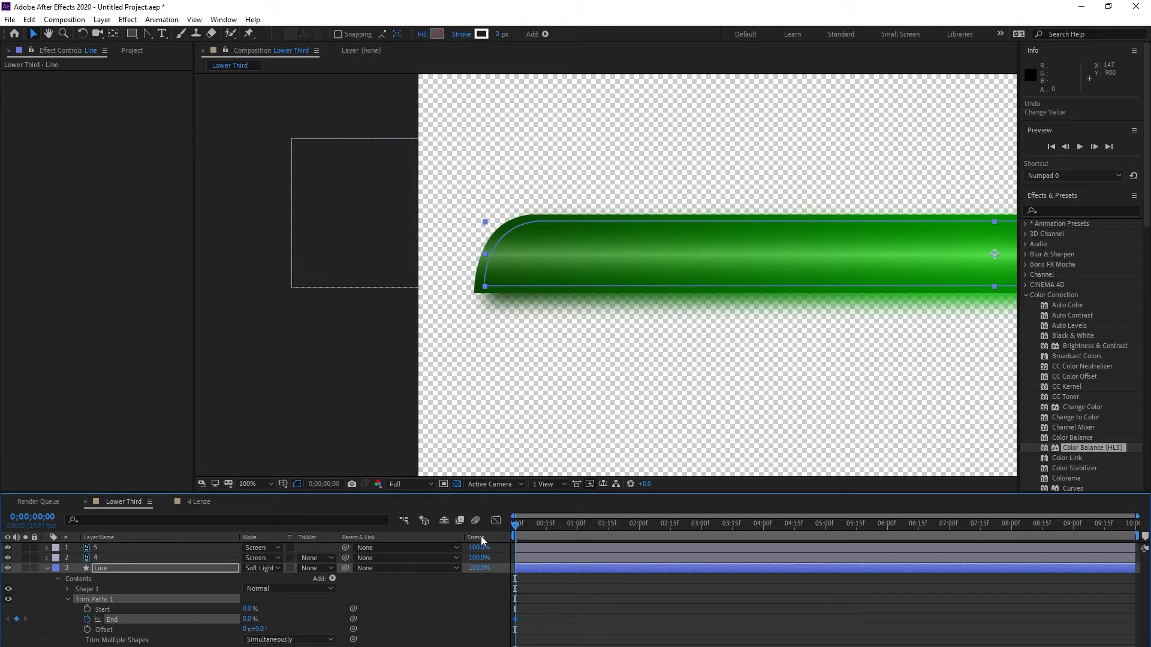
pyautogui.moveTo(506, 522); pyautogui.dragTo(579, 591)
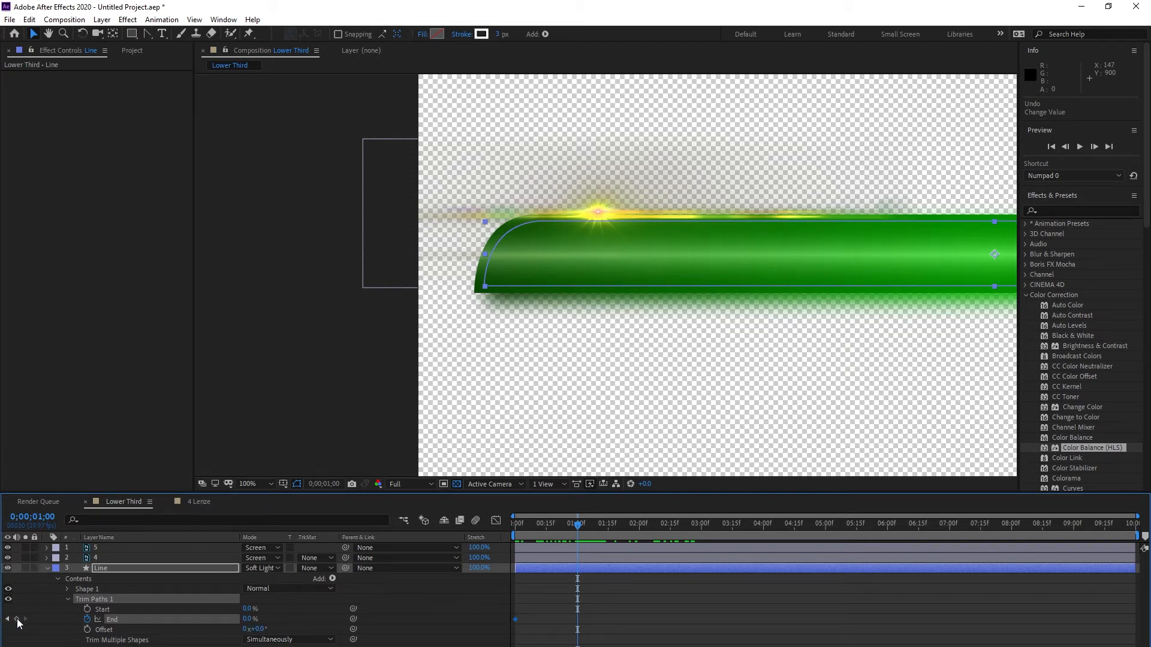
pyautogui.moveTo(249, 621); pyautogui.dragTo(361, 619)
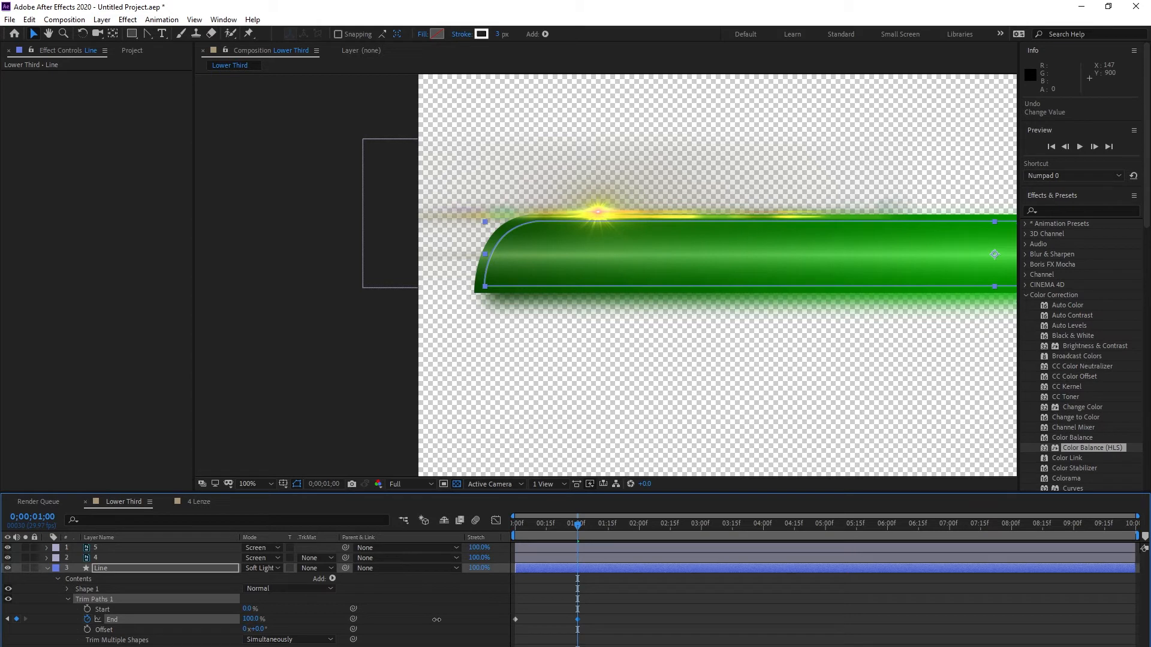
pyautogui.moveTo(564, 523); pyautogui.dragTo(505, 546)
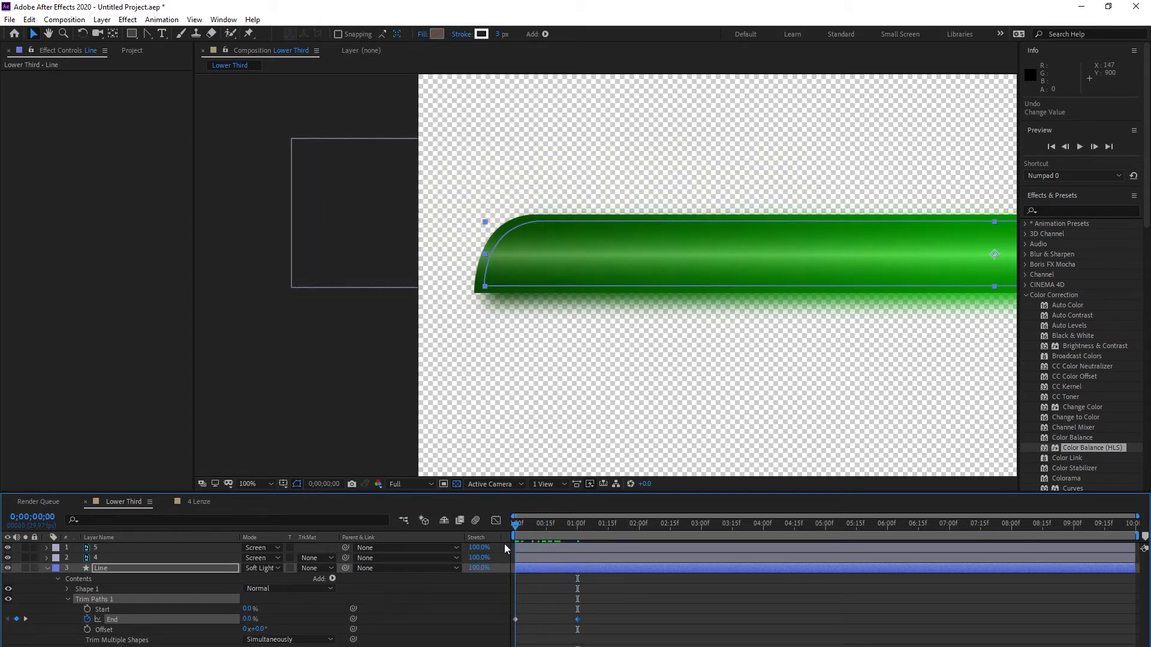
pyautogui.click(649, 600)
pyautogui.click(256, 484)
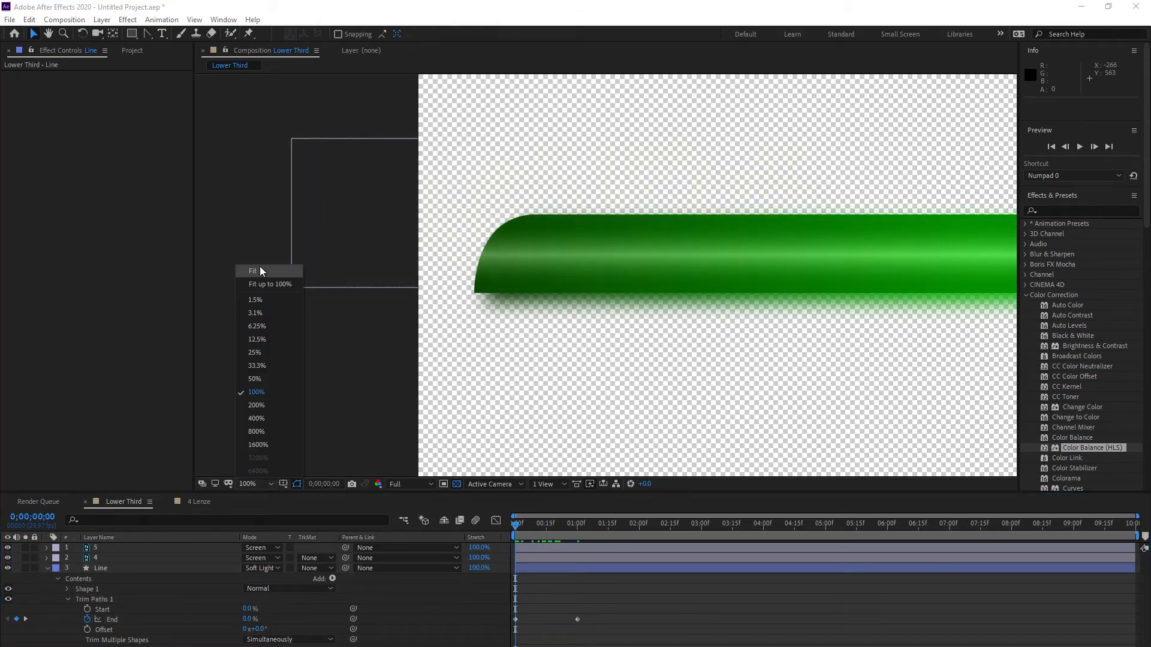
# - Fit the composition in the viewer, preview the animation, and scrub to check the glow
pyautogui.click(258, 269)
pyautogui.press('space')
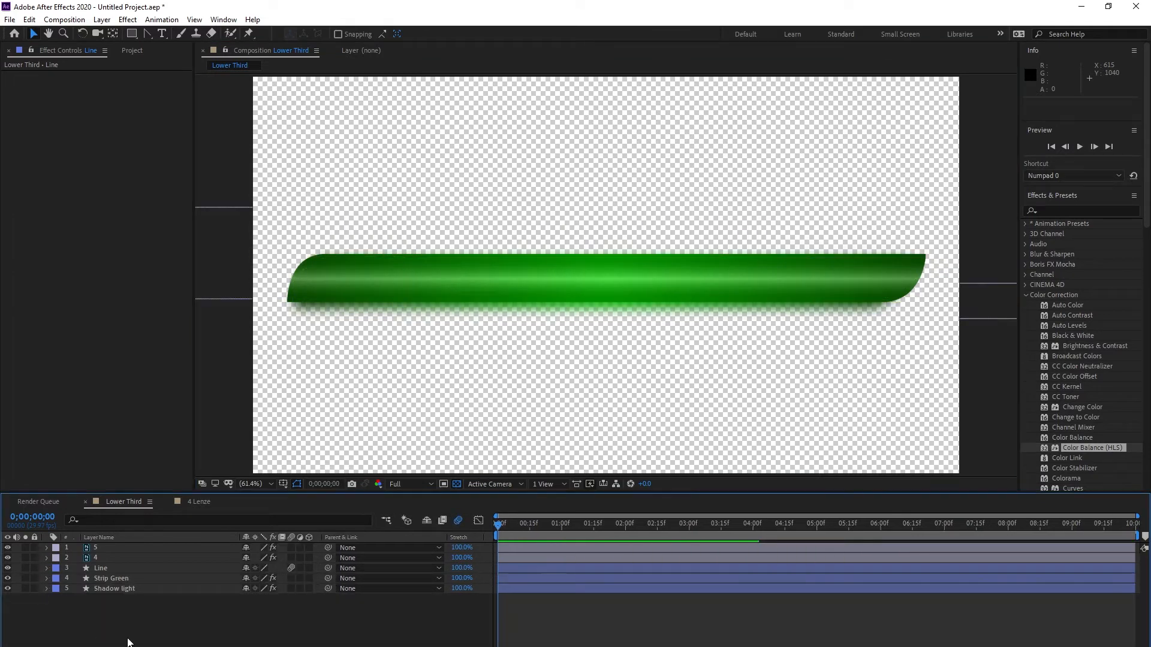
pyautogui.click(515, 568)
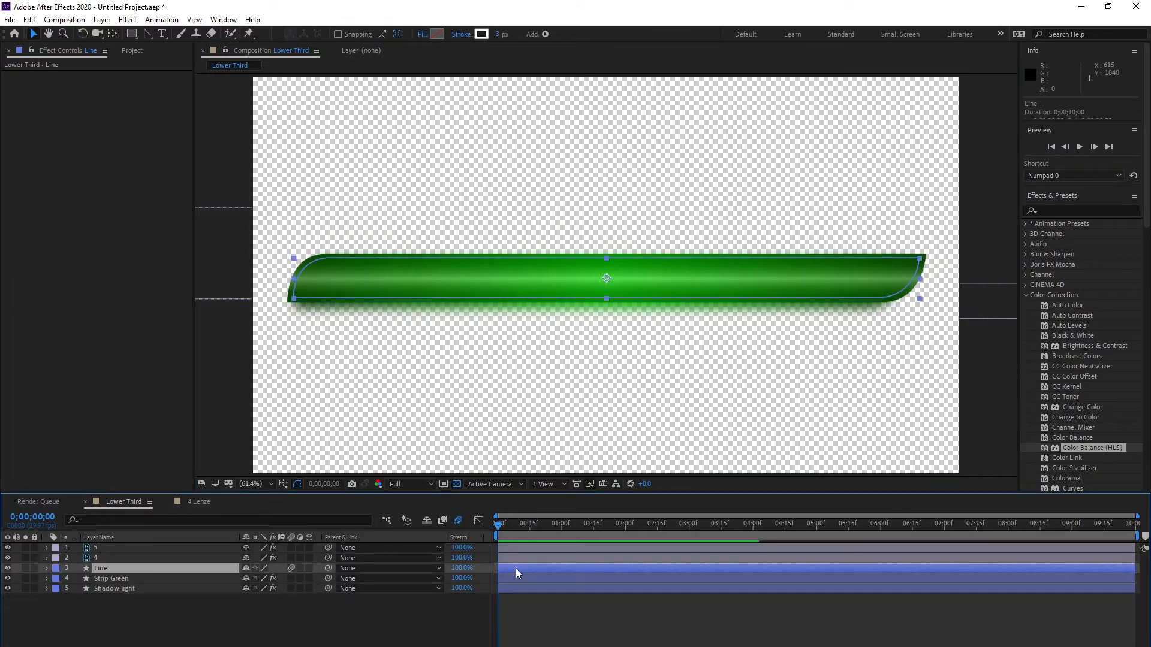
pyautogui.moveTo(498, 529); pyautogui.dragTo(498, 559)
pyautogui.click(516, 559)
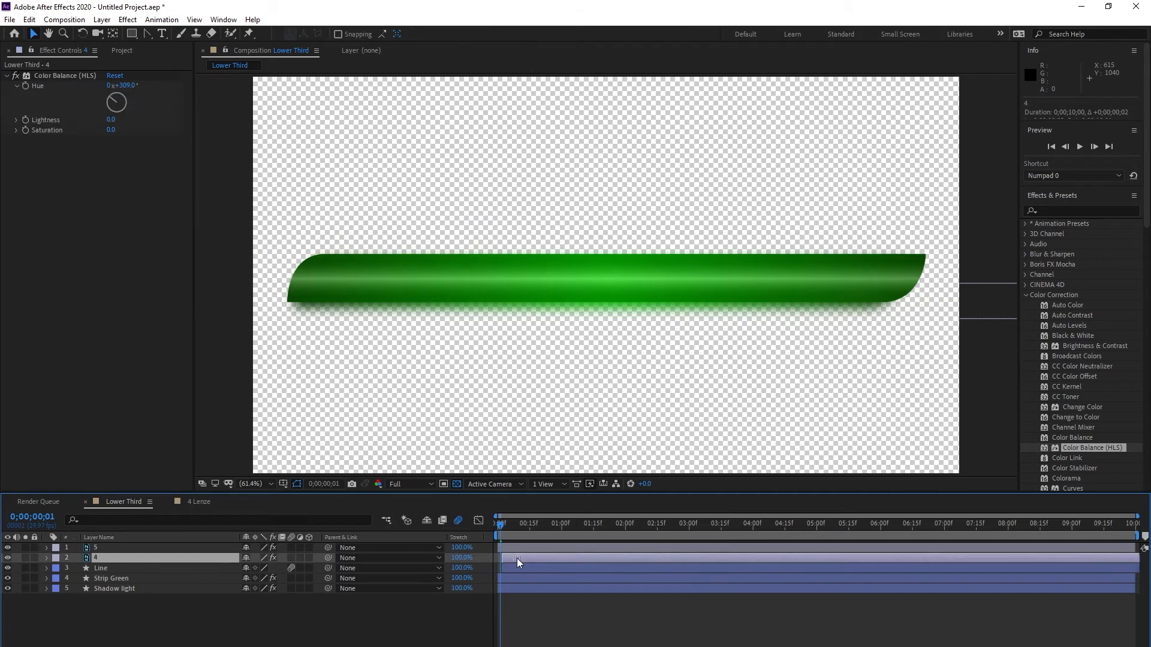
# - Add a black 1920×1080 solid, Black Solid 1, on top and open Effect > RG Trapcode
pyautogui.rightClick(617, 637)
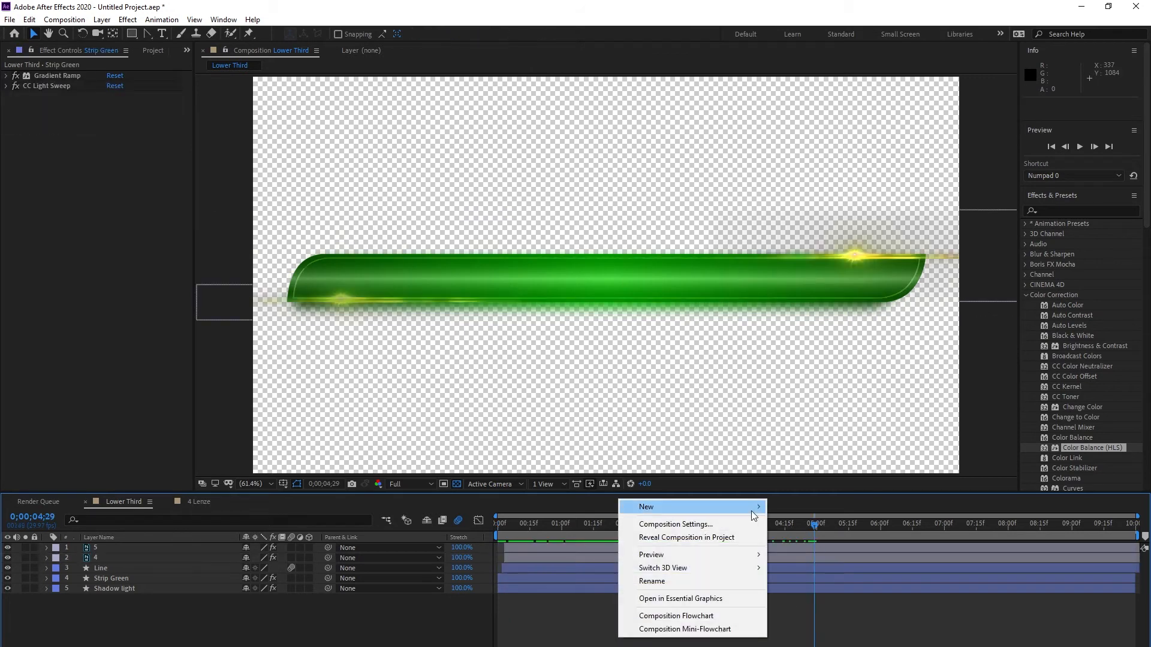
pyautogui.moveTo(754, 515)
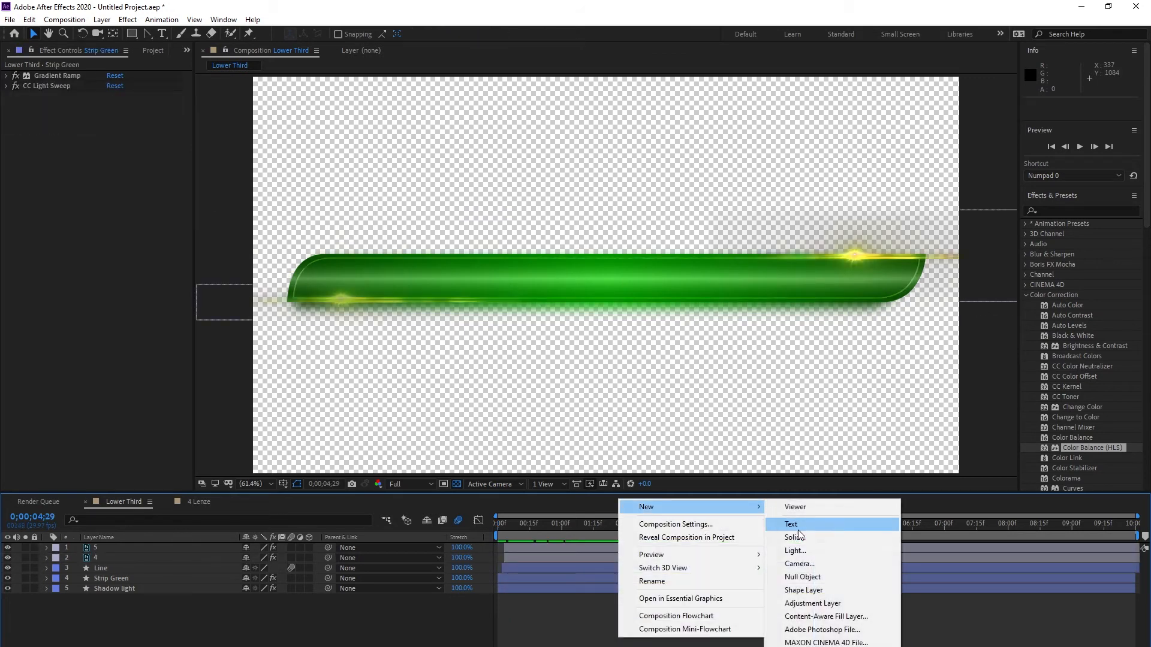
pyautogui.click(842, 542)
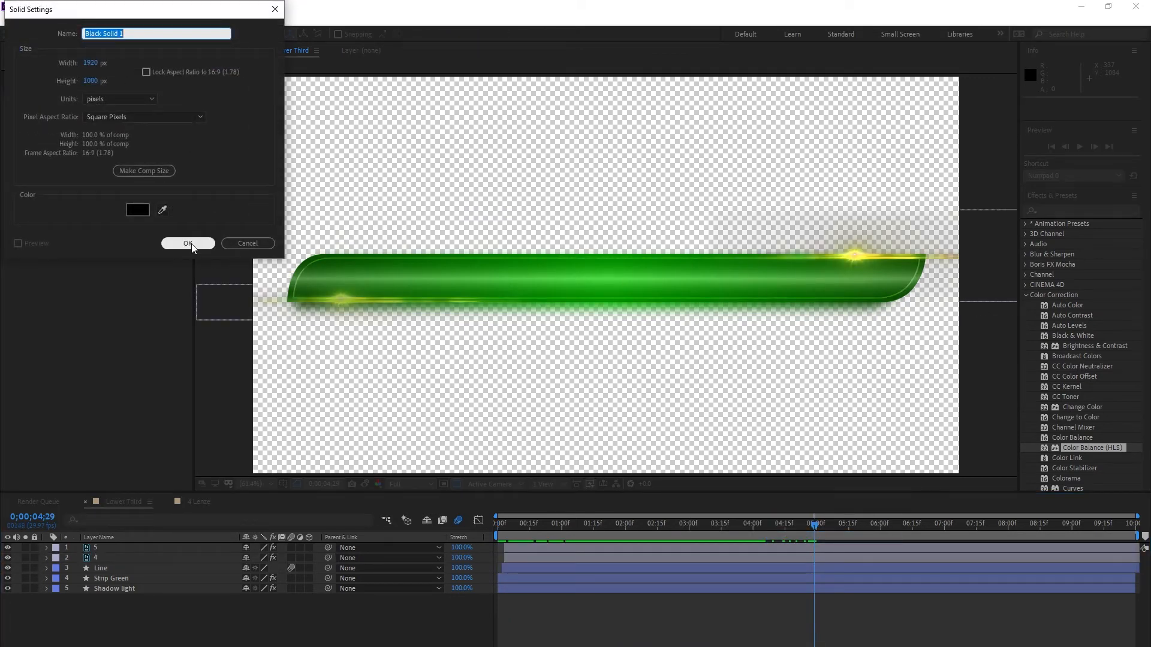
pyautogui.click(189, 243)
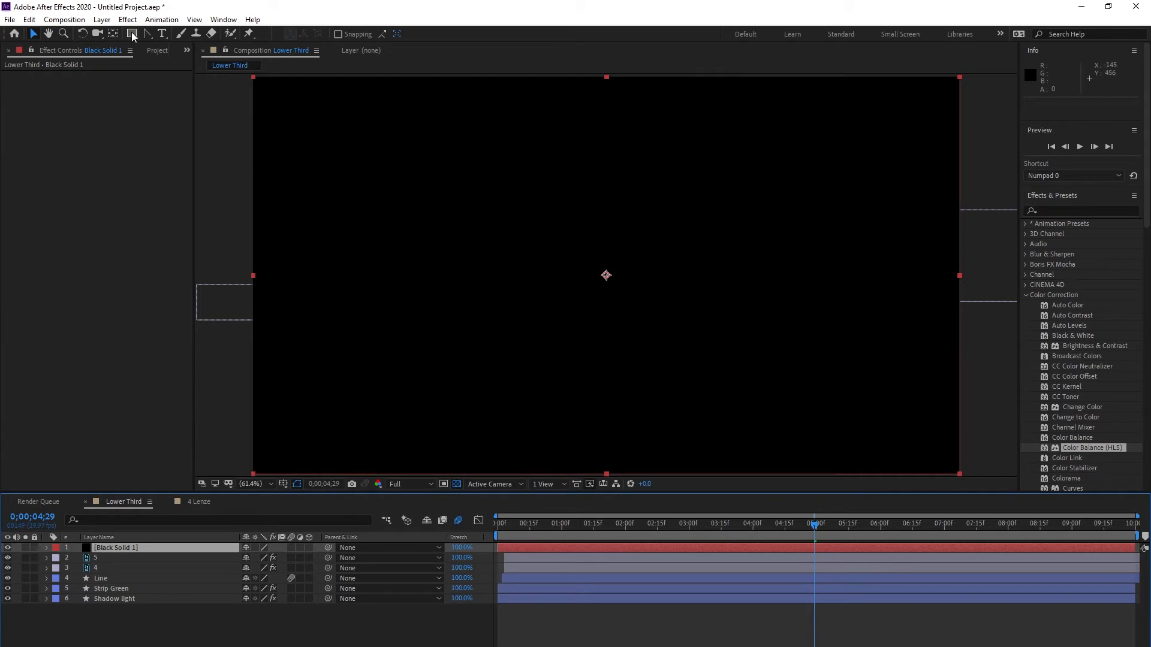
pyautogui.click(127, 19)
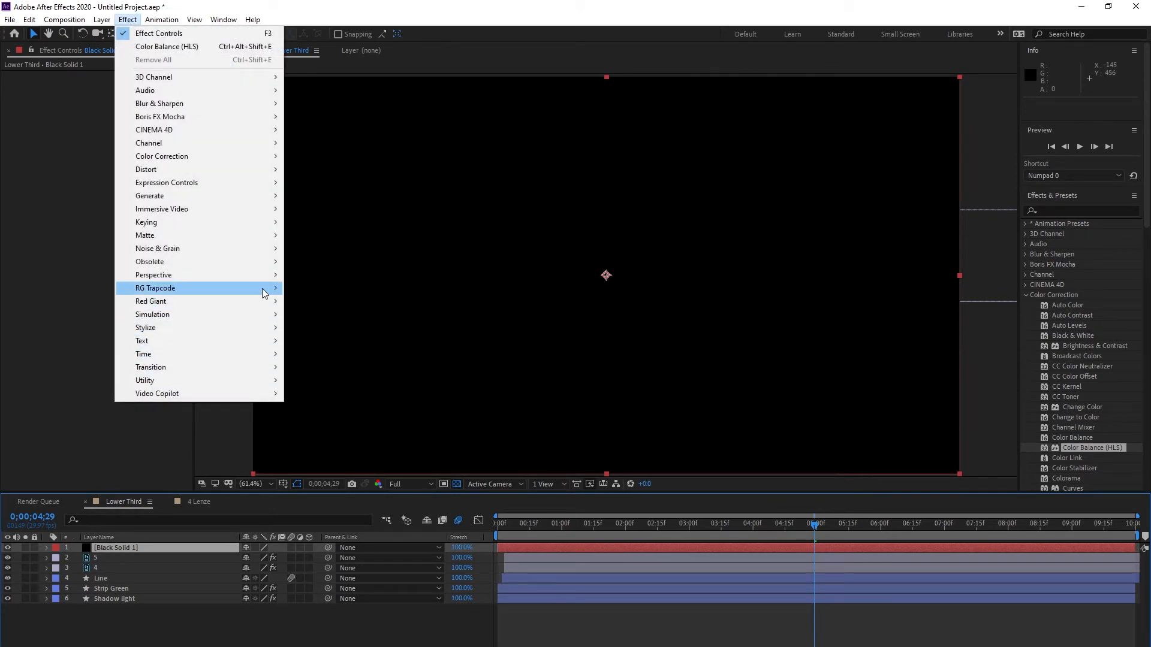
pyautogui.moveTo(262, 289)
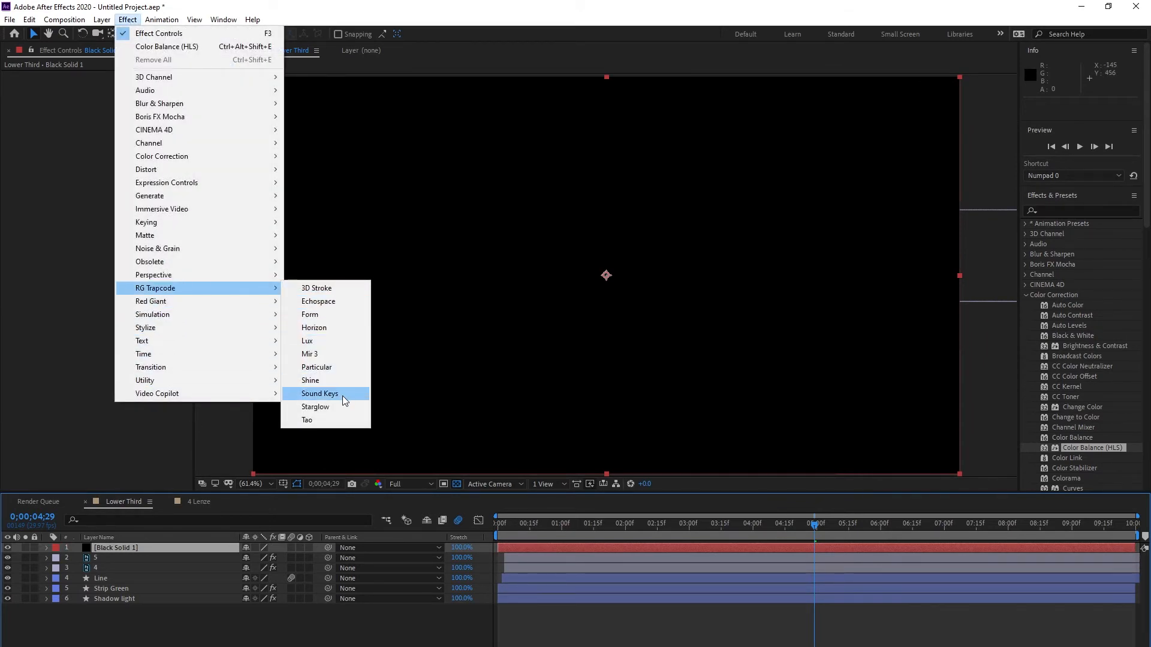
# - Apply Particular to Black Solid 1 and move it below Line, just above Strip Green
pyautogui.click(344, 367)
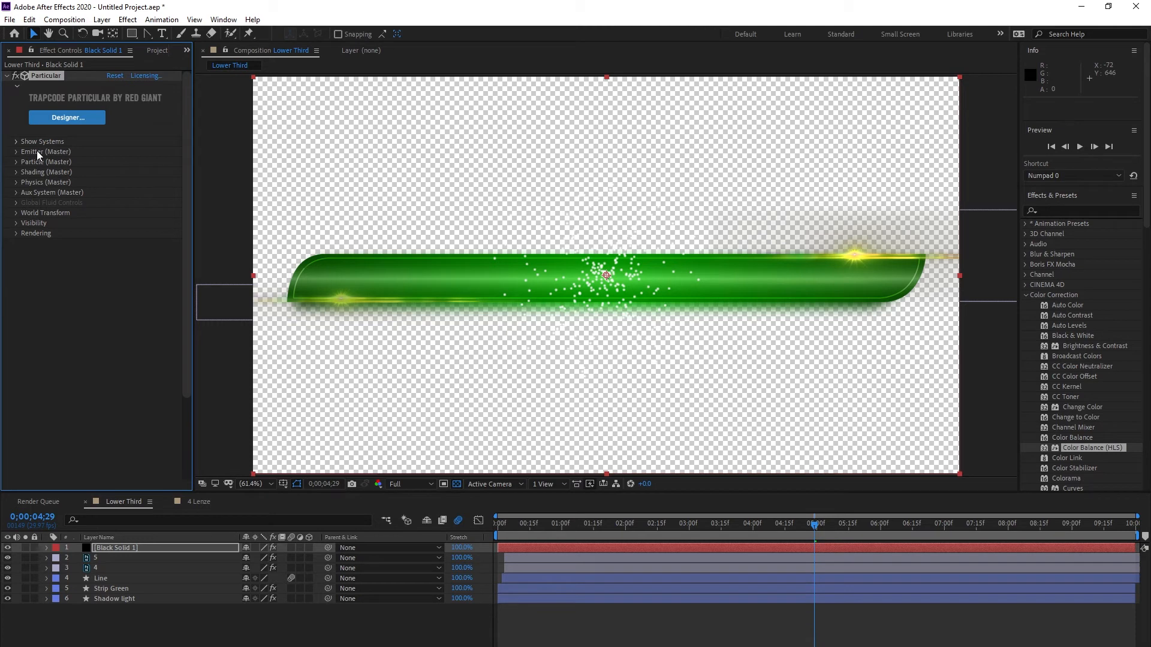
pyautogui.moveTo(122, 548); pyautogui.dragTo(125, 587)
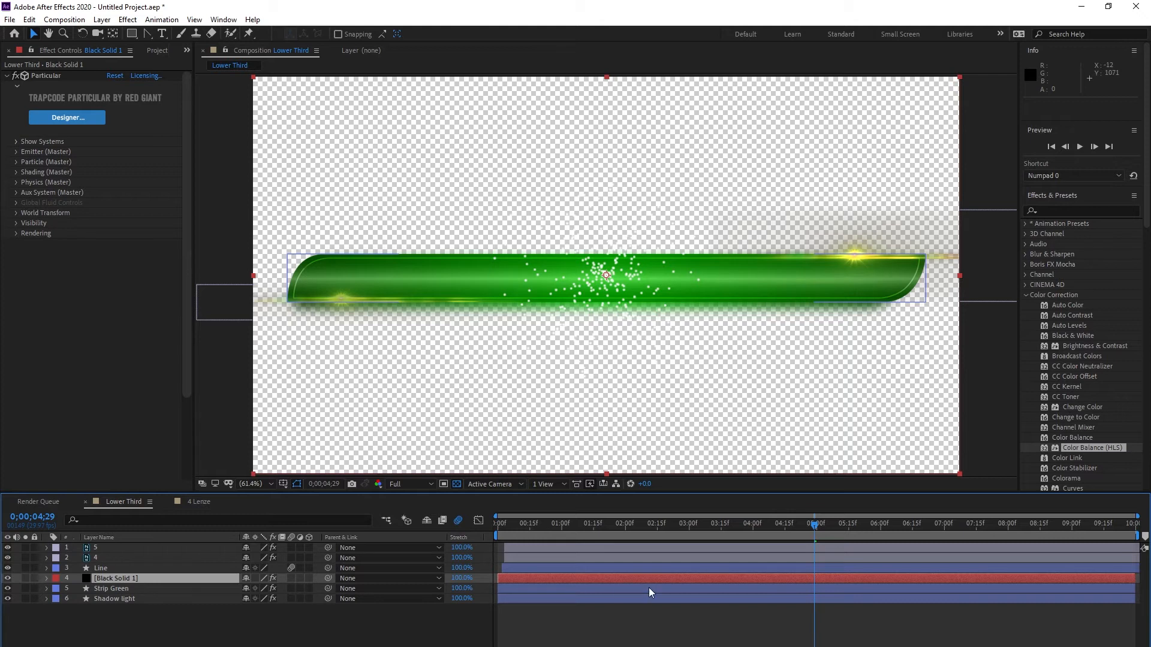
pyautogui.moveTo(781, 532); pyautogui.dragTo(785, 558)
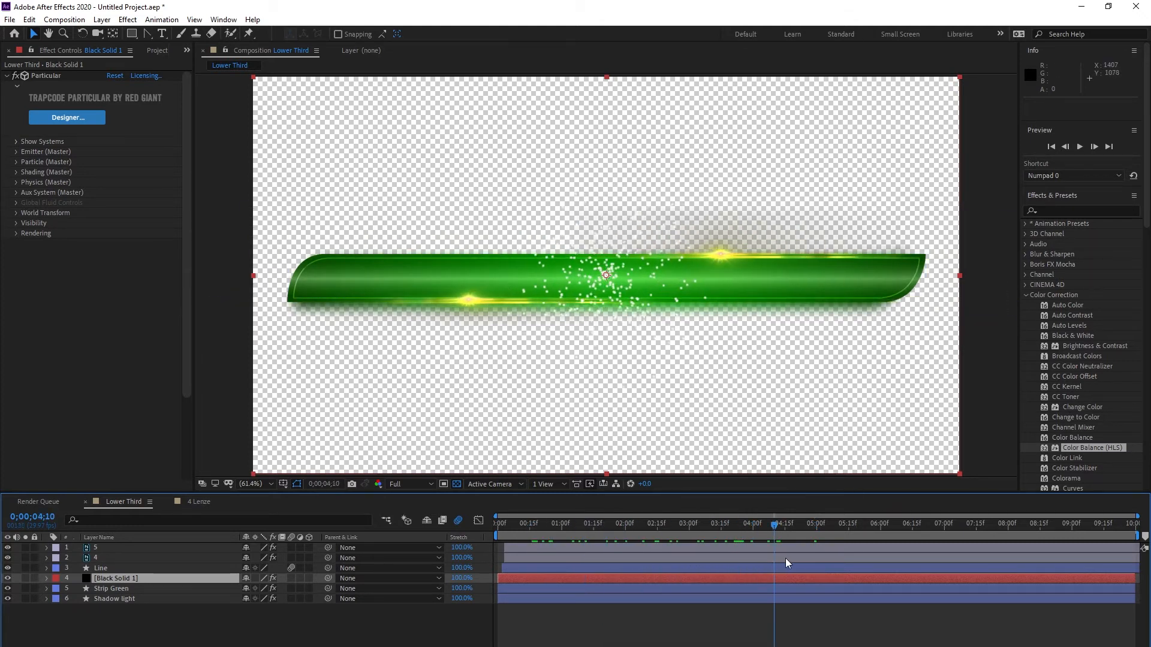
# - In Particular Designer, apply the Glow Field preset and set the particle colour to white
pyautogui.click(76, 121)
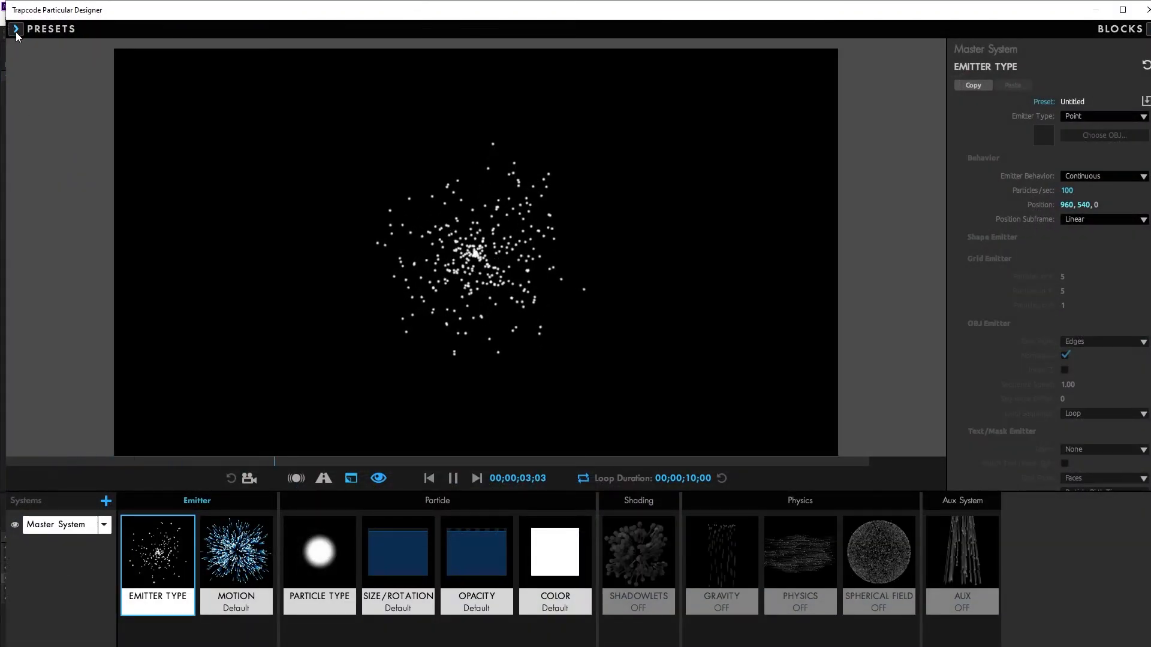
pyautogui.click(15, 29)
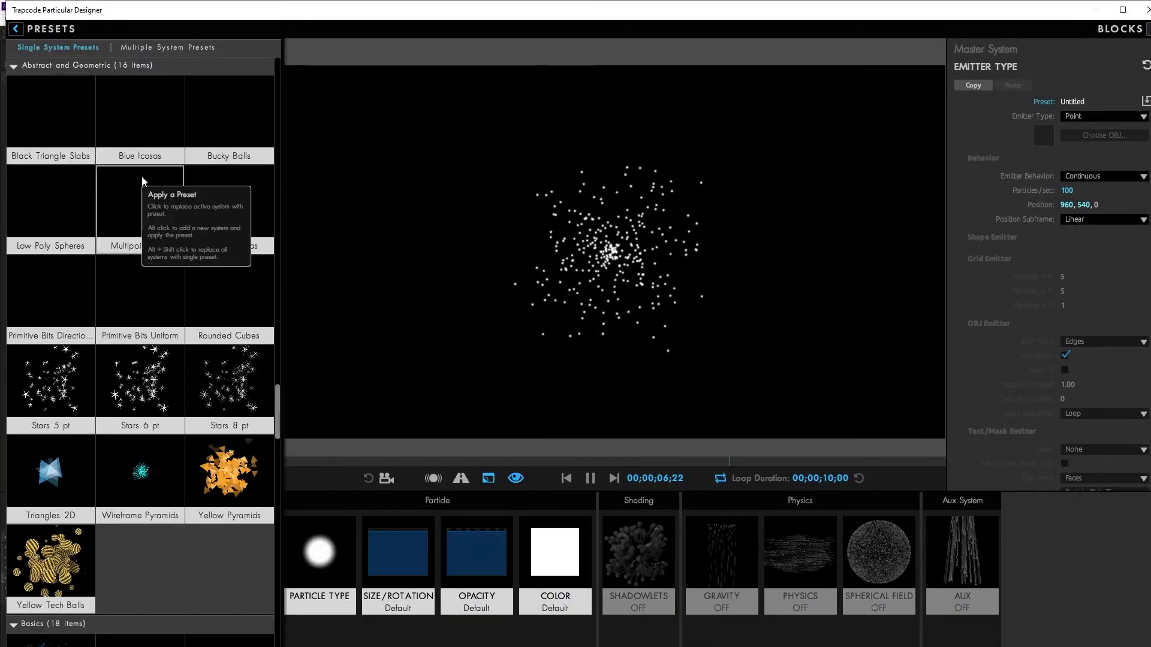
pyautogui.moveTo(278, 402)
pyautogui.mouseDown()
pyautogui.moveTo(282, 324)
pyautogui.moveTo(286, 412)
pyautogui.mouseUp()
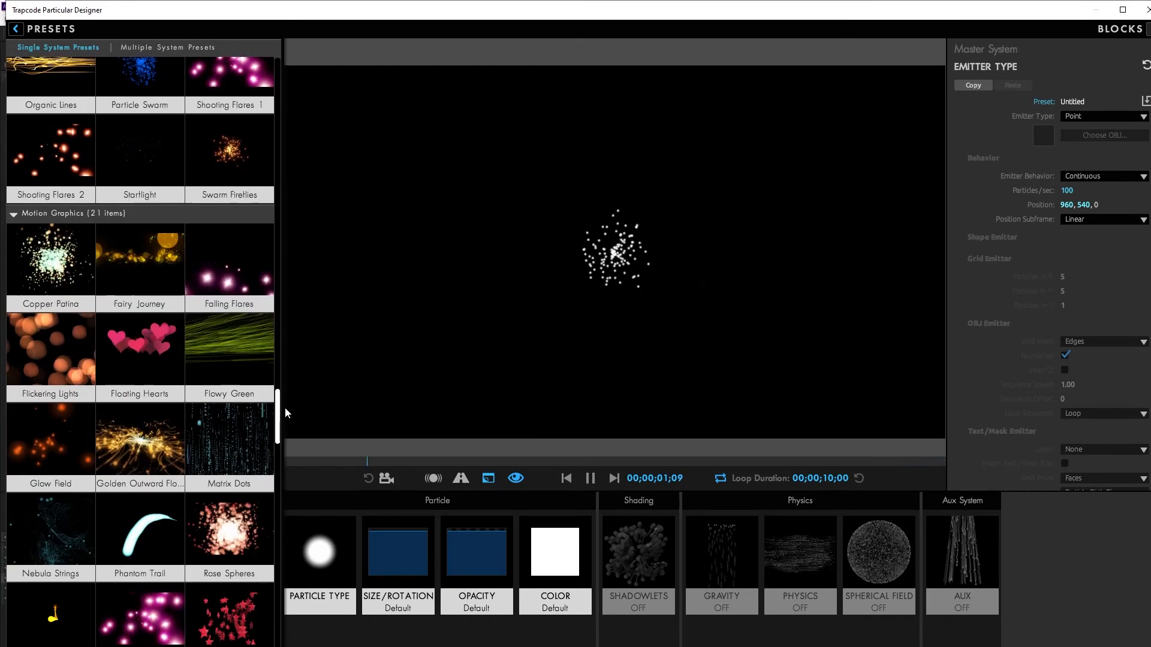
pyautogui.click(50, 447)
pyautogui.click(554, 563)
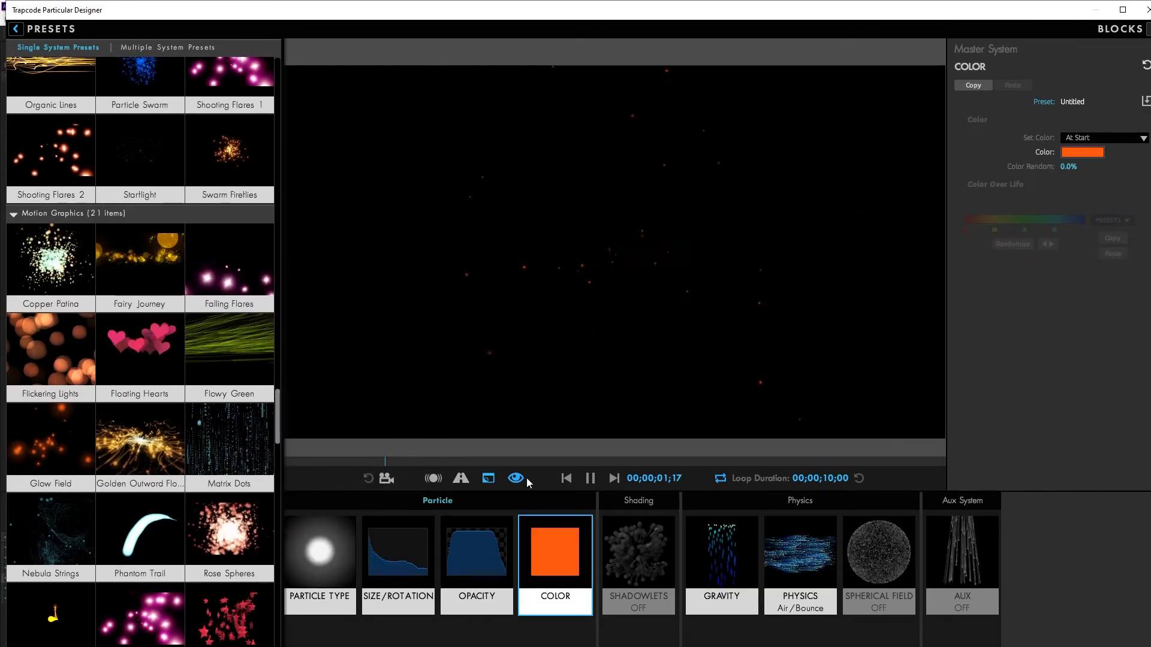
pyautogui.click(1081, 152)
pyautogui.click(710, 269)
pyautogui.click(473, 436)
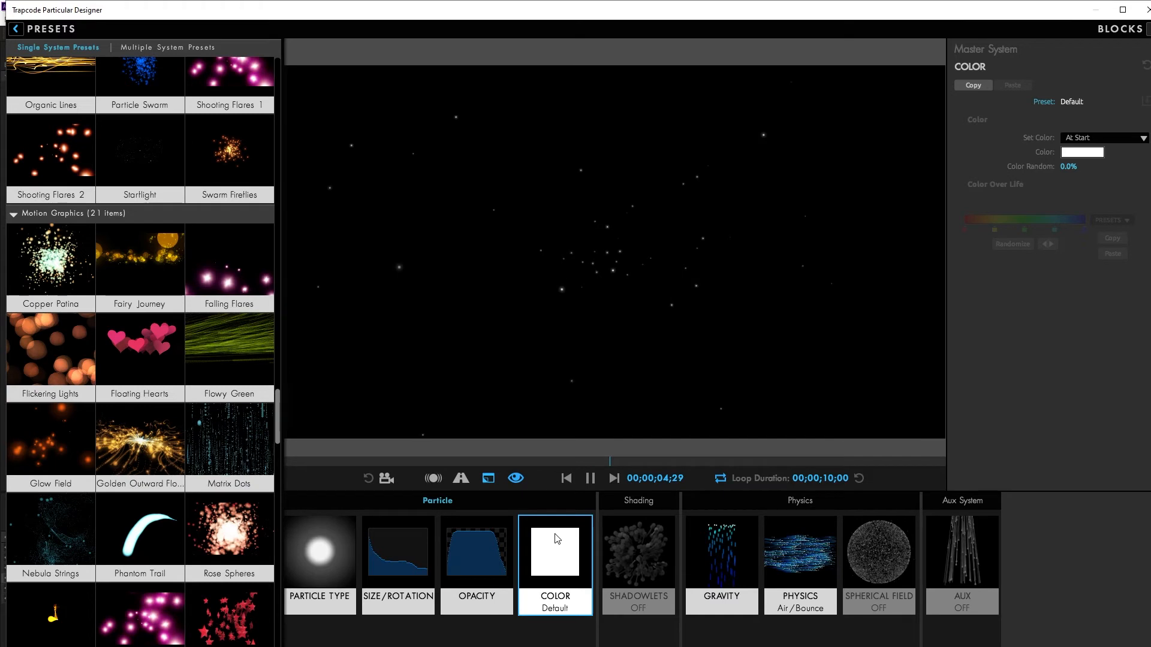
pyautogui.click(398, 551)
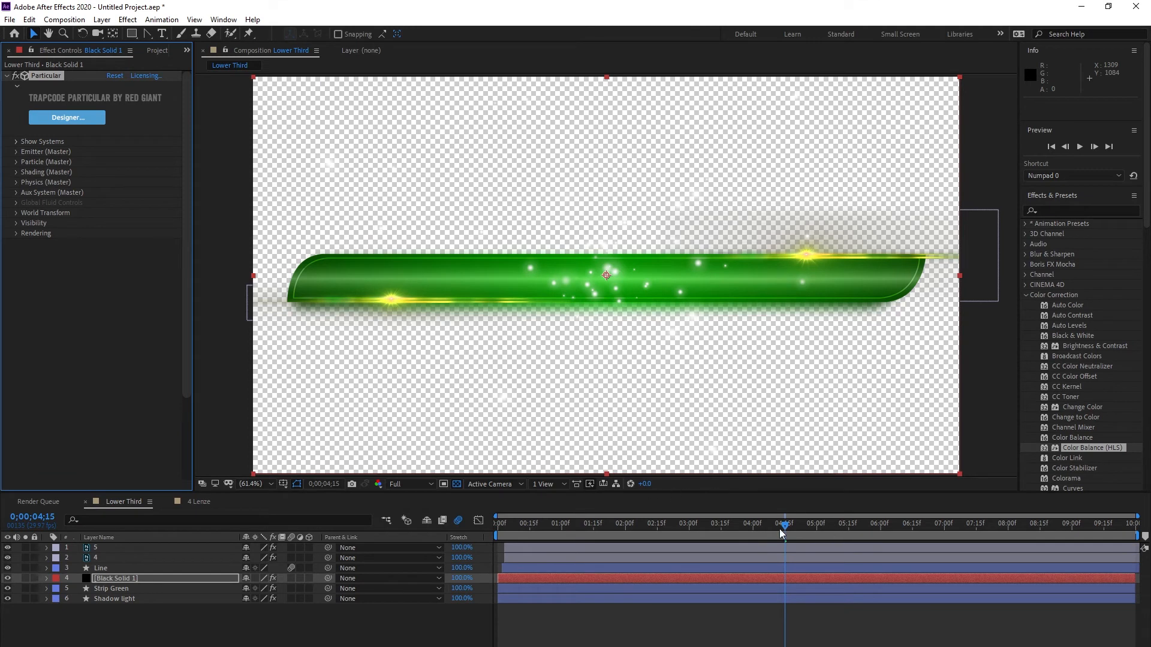
# - Duplicate Strip Green as Strip Green 2 above Black Solid 1 and select its Gradient Ramp
pyautogui.moveTo(779, 528); pyautogui.dragTo(728, 552)
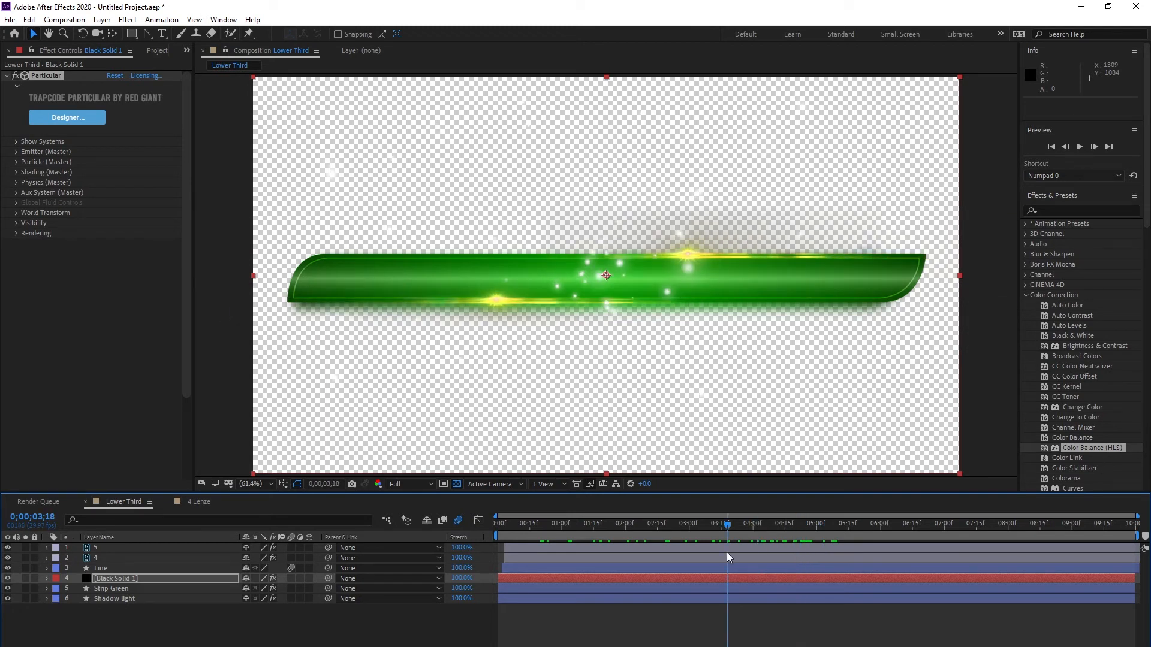
pyautogui.click(117, 590)
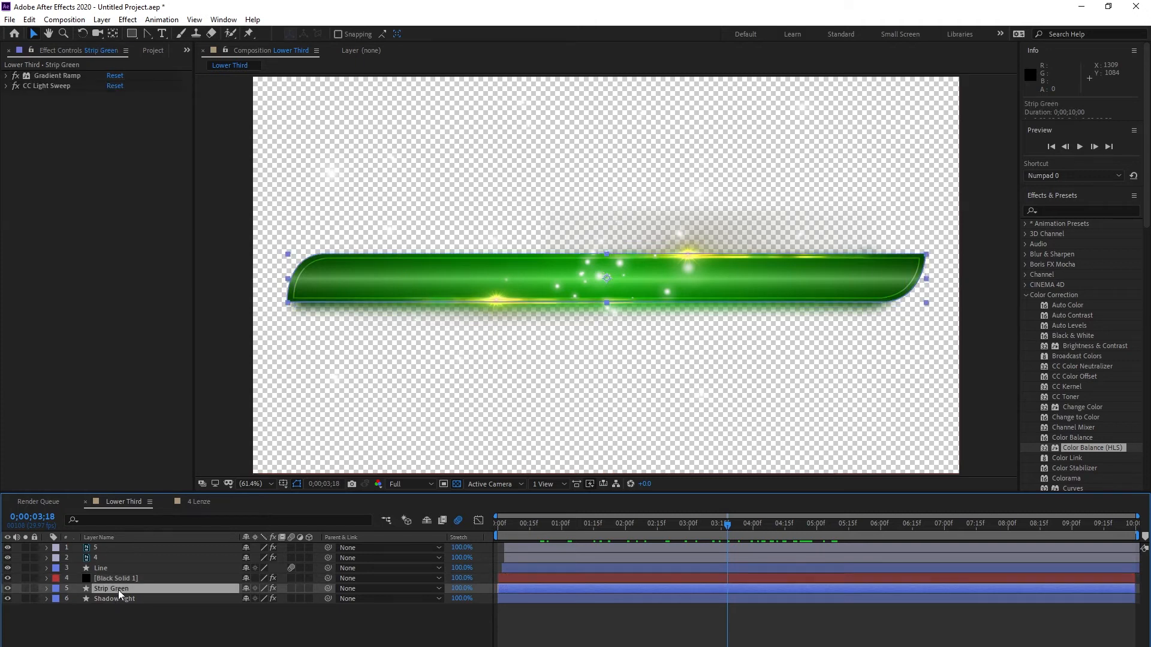
pyautogui.hotkey('ctrl', 'd')
pyautogui.moveTo(118, 589); pyautogui.dragTo(134, 575)
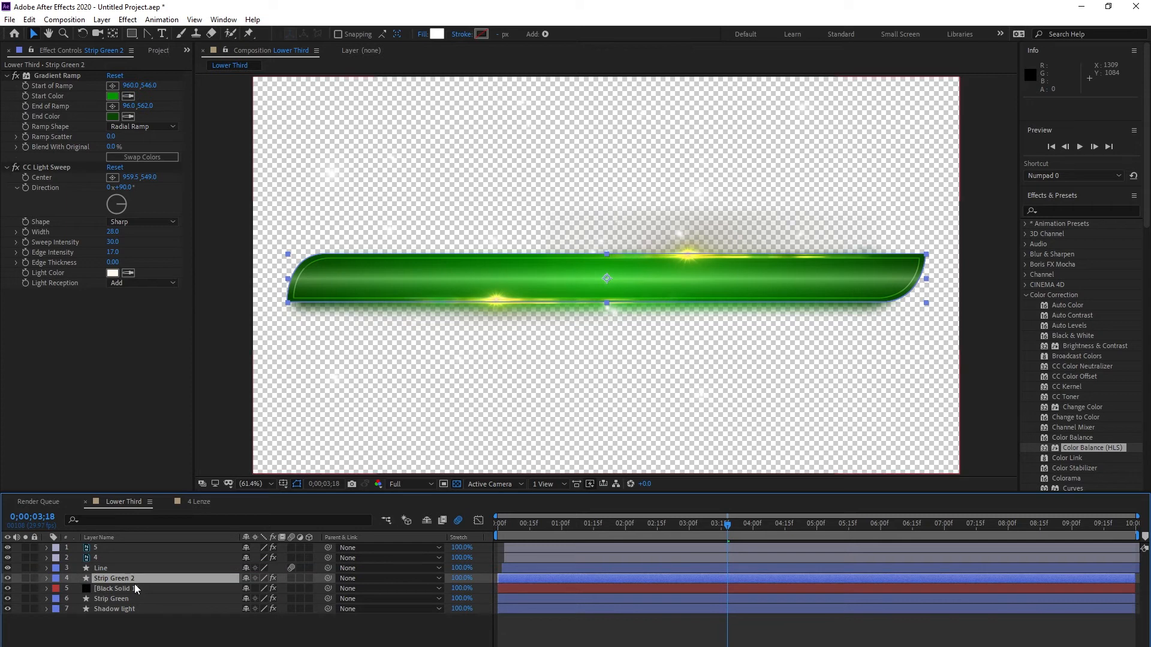
pyautogui.click(54, 70)
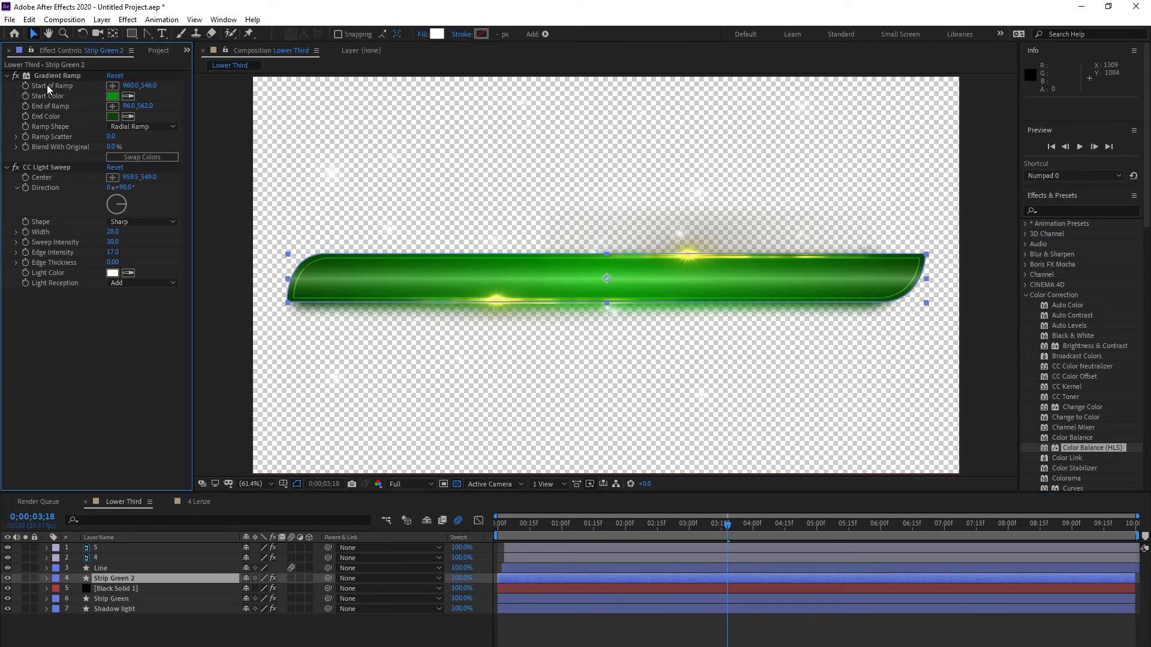
pyautogui.click(45, 75)
# - Delete the Gradient Ramp and CC Light Sweep effects from Strip Green 2
pyautogui.press('Delete')
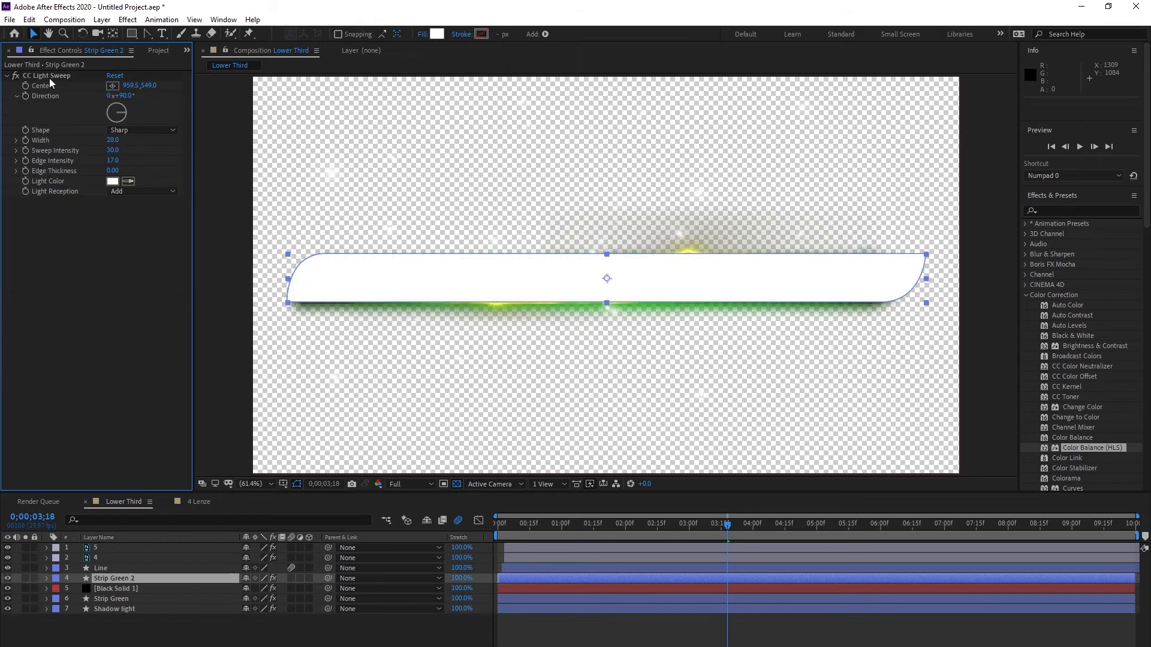
pyautogui.click(45, 74)
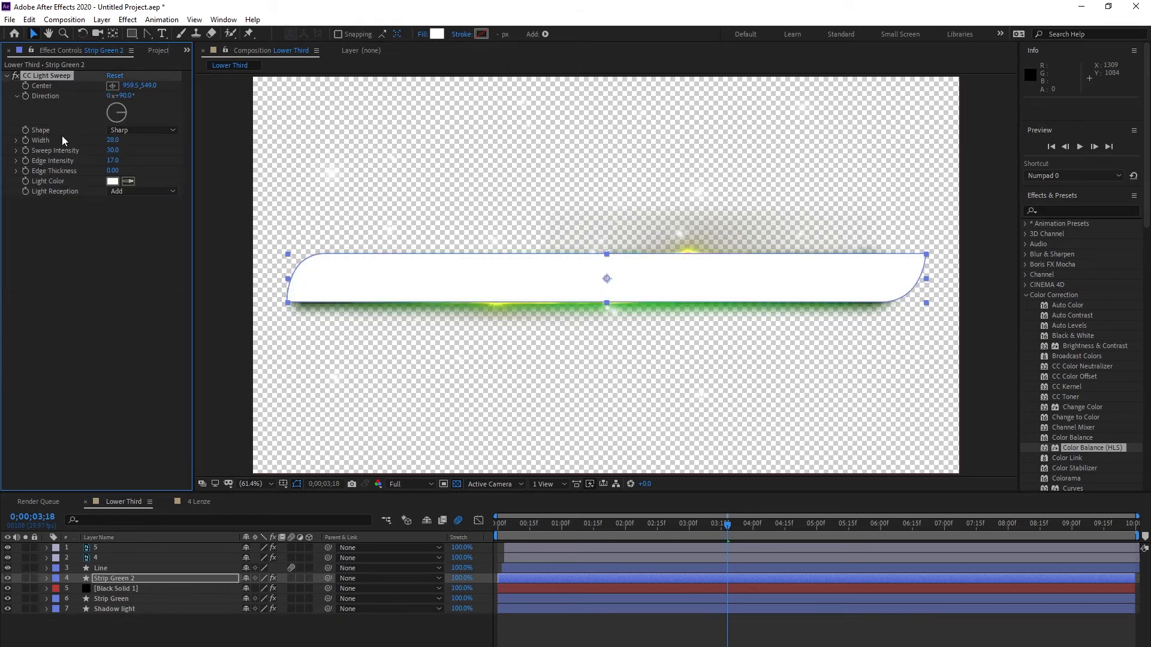
pyautogui.press('Delete')
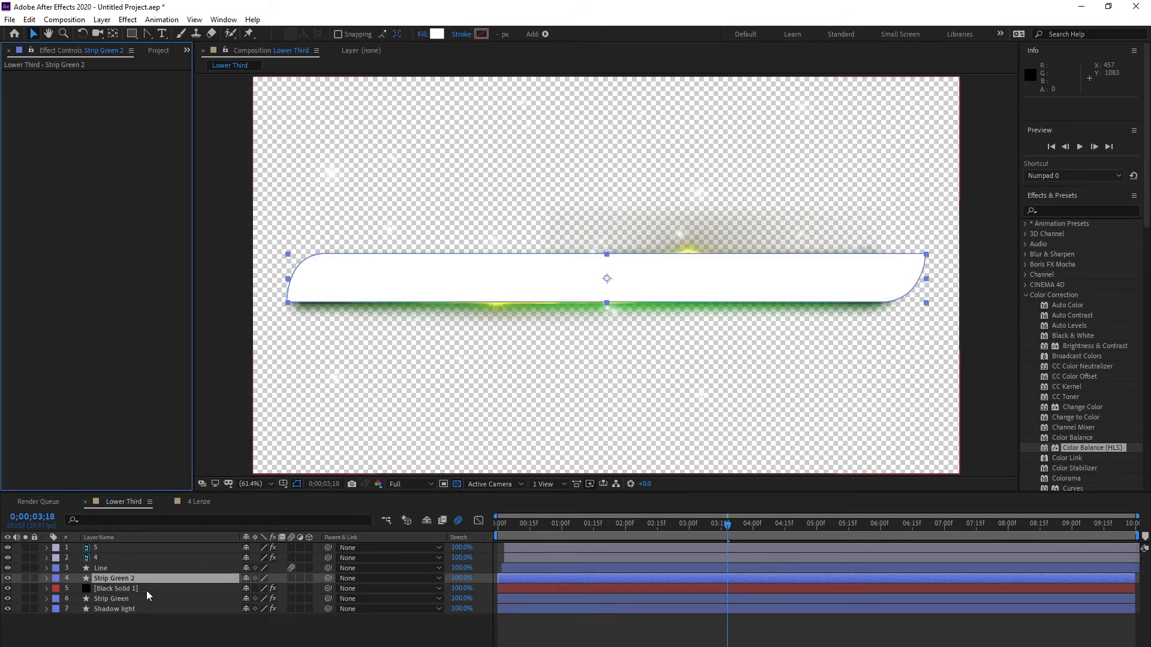
# - Set Black Solid 1's Track Matte to Alpha Matte using Strip Green 2
pyautogui.click(114, 590)
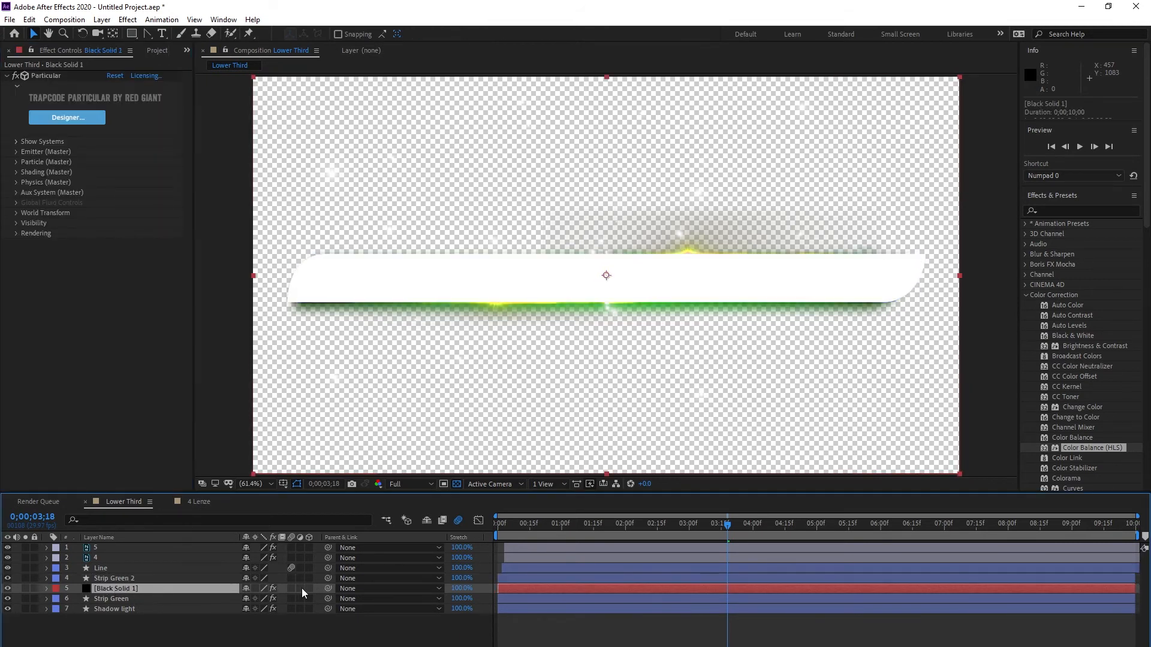
pyautogui.press('F4')
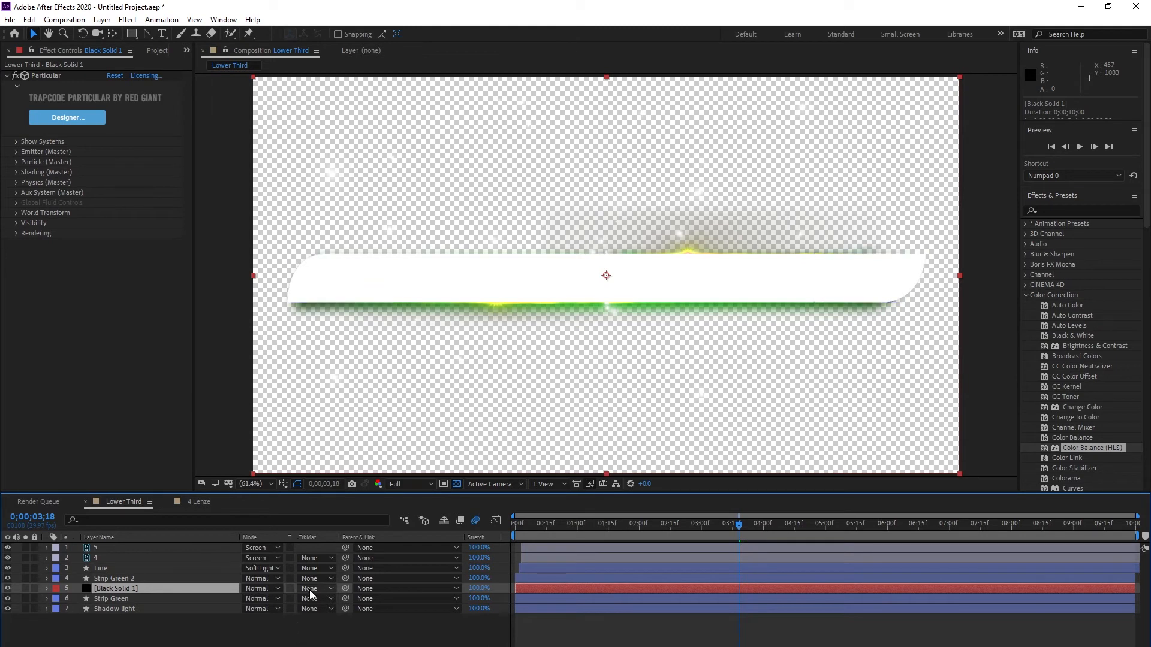
pyautogui.click(308, 588)
pyautogui.click(339, 618)
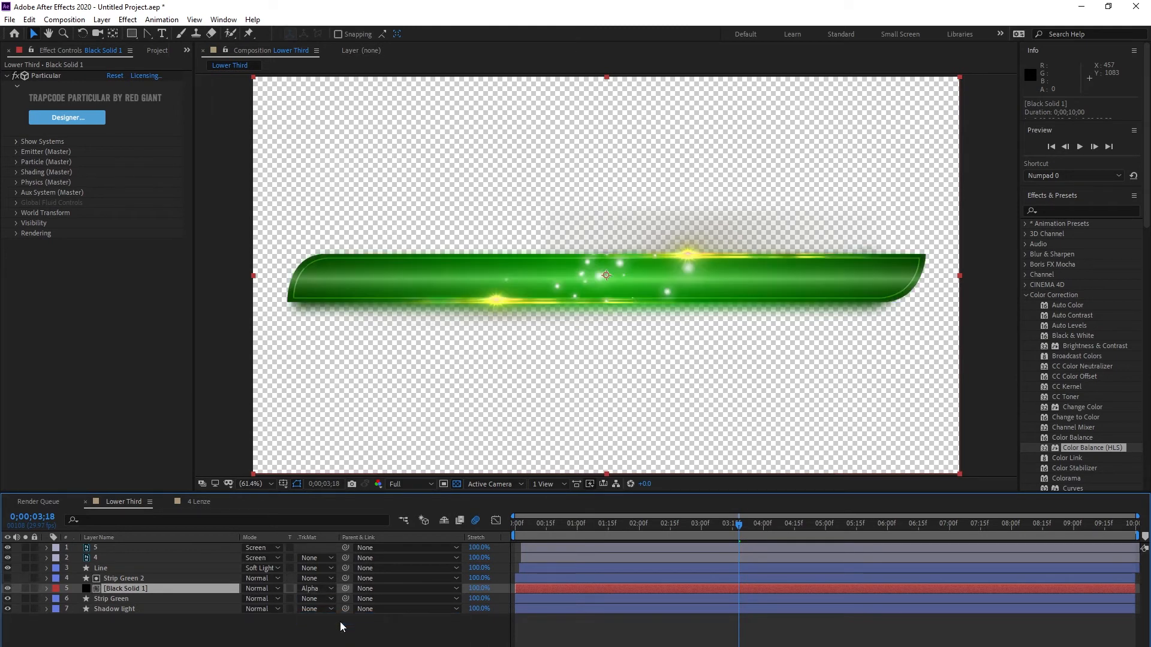
pyautogui.moveTo(752, 526); pyautogui.dragTo(728, 537)
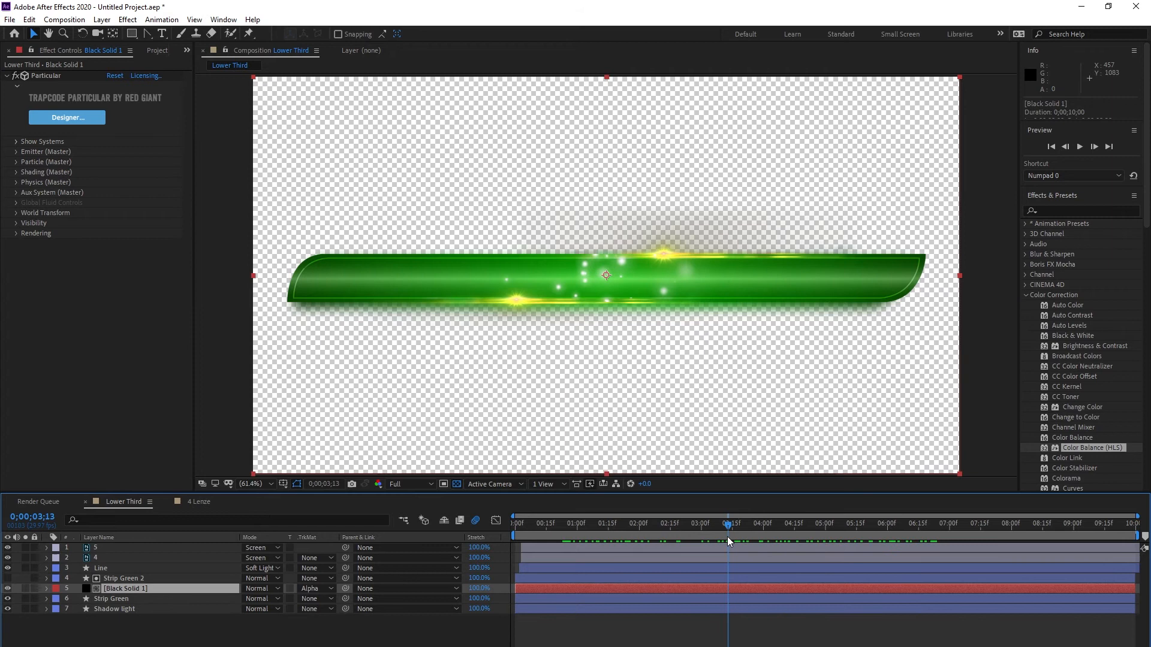
# - Set Particular's Emitter (Master) Velocity on Black Solid 1 to 20
pyautogui.click(16, 152)
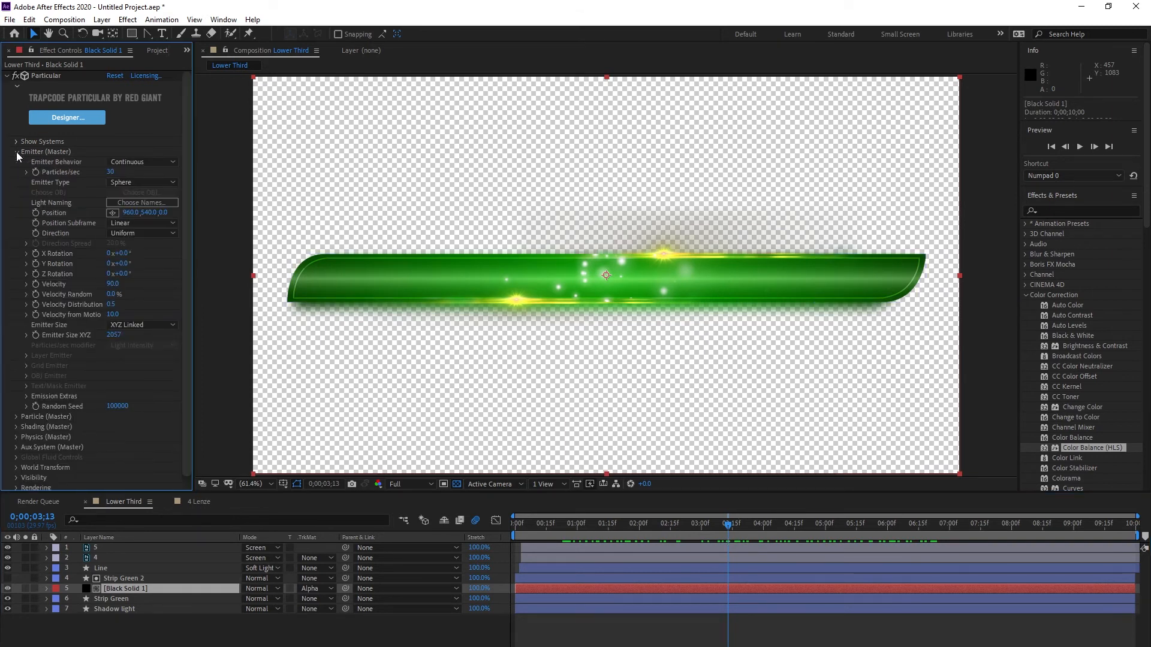
pyautogui.click(16, 151)
pyautogui.click(16, 151)
pyautogui.scroll(-1, 143, 431)
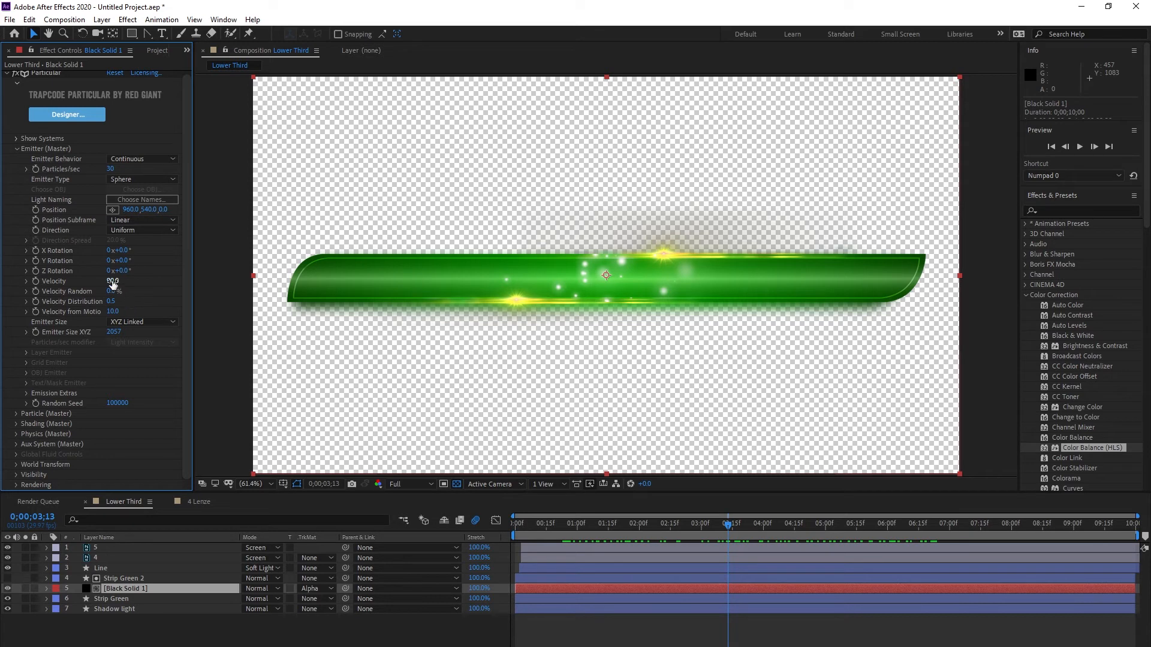
pyautogui.moveTo(111, 280)
pyautogui.mouseDown()
pyautogui.moveTo(77, 285)
pyautogui.moveTo(127, 286)
pyautogui.mouseUp()
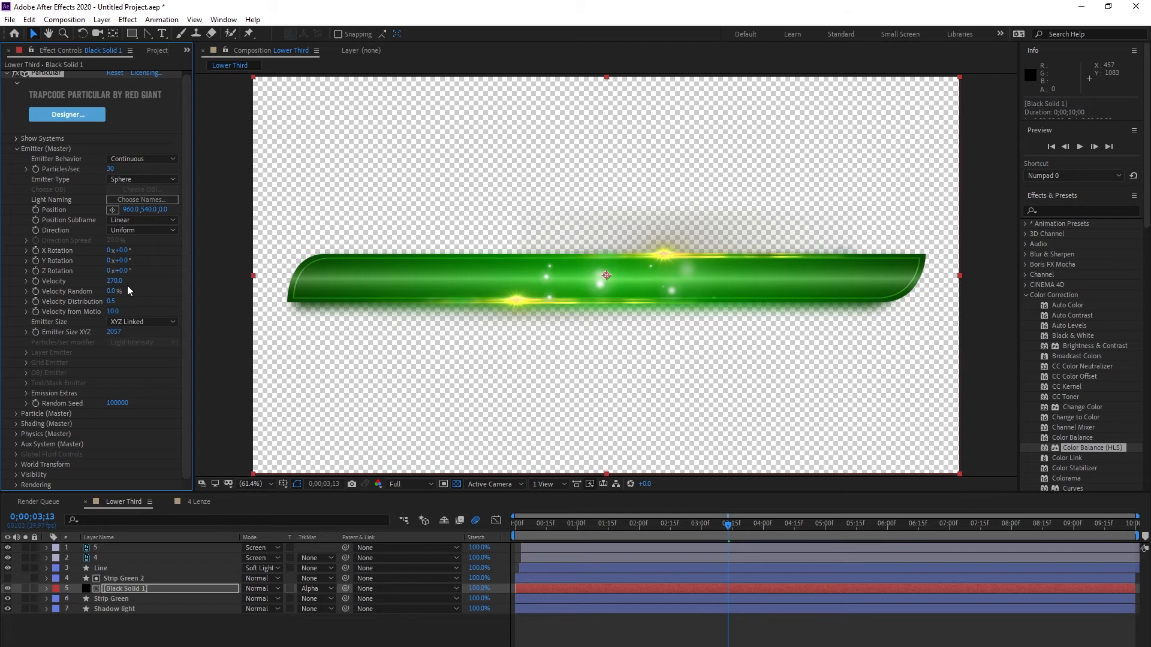
pyautogui.click(115, 281)
pyautogui.write('20')
pyautogui.press('Return')
pyautogui.click(660, 535)
pyautogui.moveTo(652, 538)
pyautogui.mouseDown()
pyautogui.moveTo(504, 536)
pyautogui.moveTo(657, 552)
pyautogui.mouseUp()
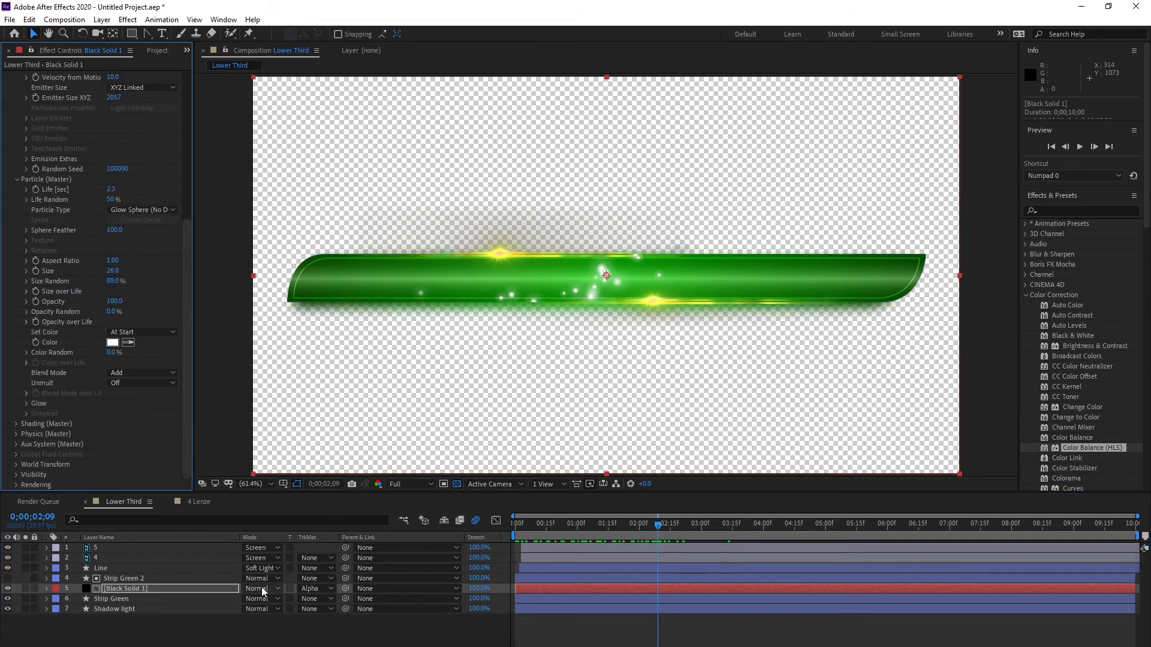
# - Try Screen and Overlay, then settle on Soft Light blending for Black Solid 1
pyautogui.click(261, 589)
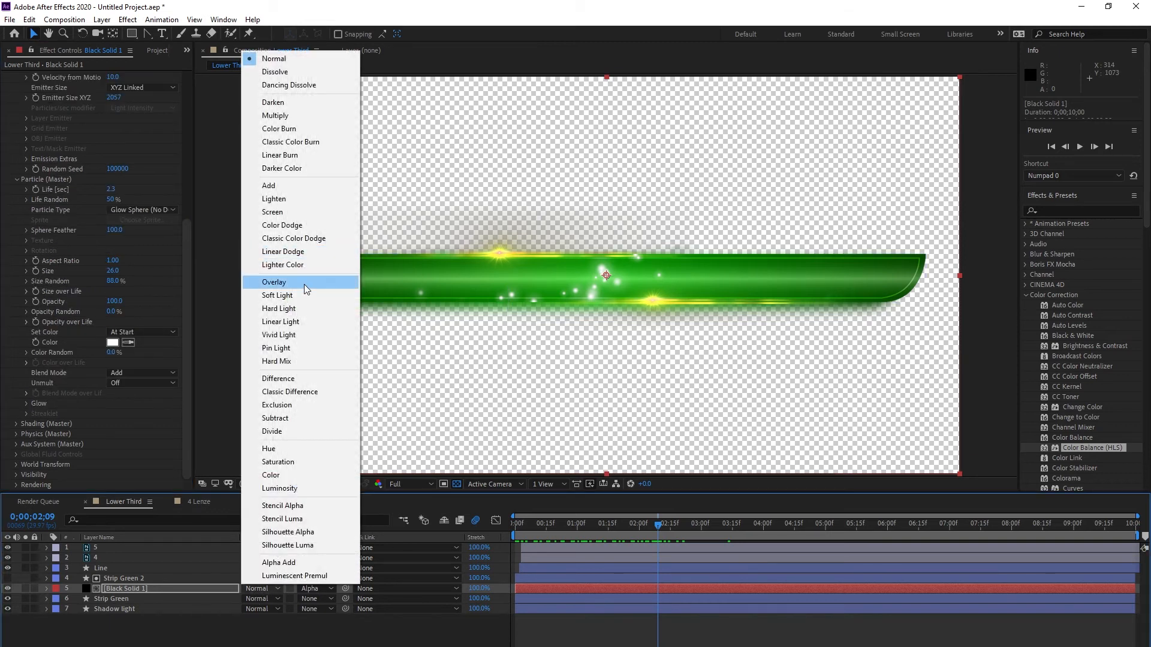
pyautogui.click(312, 212)
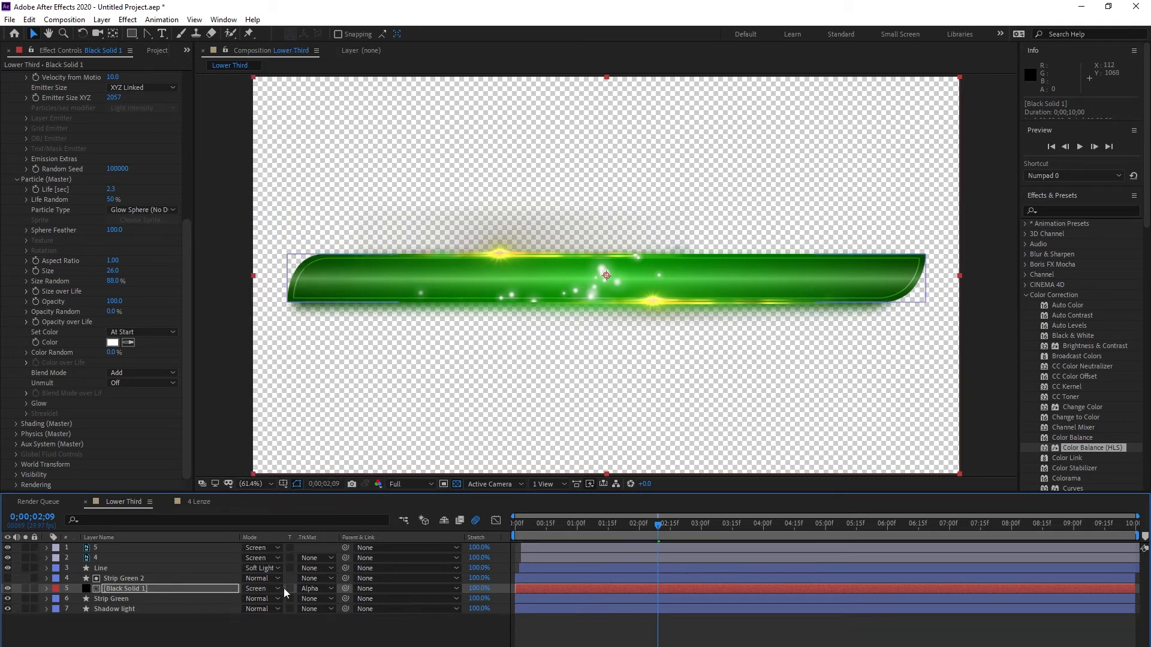
pyautogui.click(261, 588)
pyautogui.click(273, 282)
pyautogui.click(262, 588)
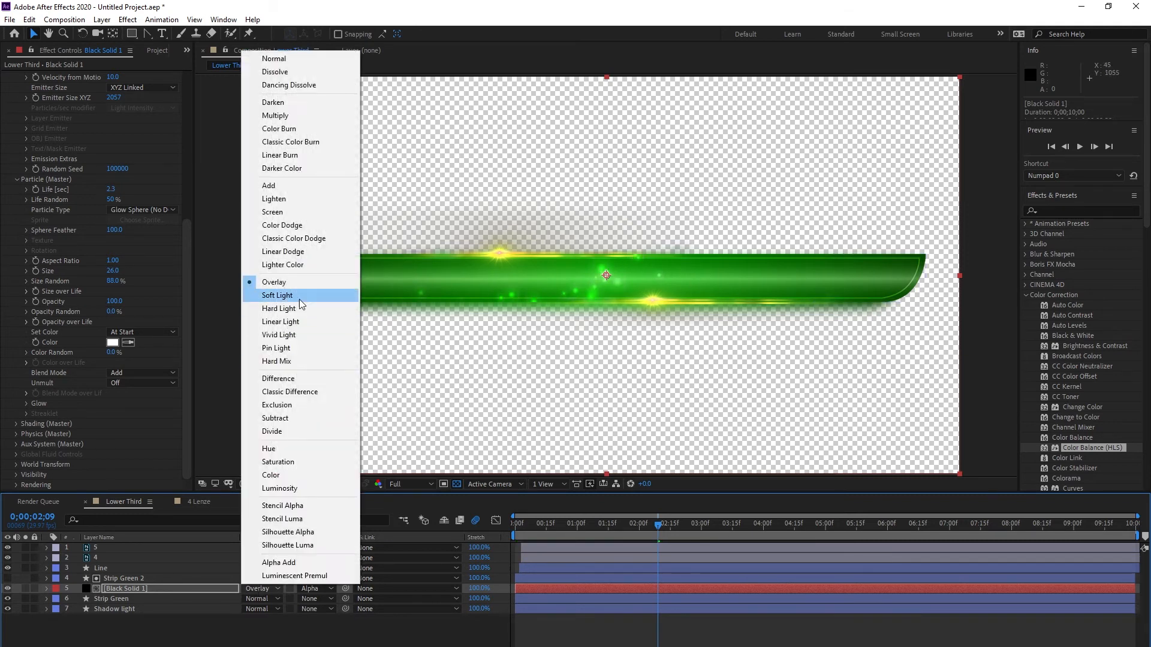
pyautogui.click(299, 299)
# - Raise the emitter's Particles/sec to 260 and preview the denser sparkles
pyautogui.moveTo(188, 244); pyautogui.dragTo(188, 99)
pyautogui.moveTo(111, 172); pyautogui.dragTo(125, 178)
pyautogui.moveTo(642, 525); pyautogui.dragTo(696, 553)
pyautogui.press('space')
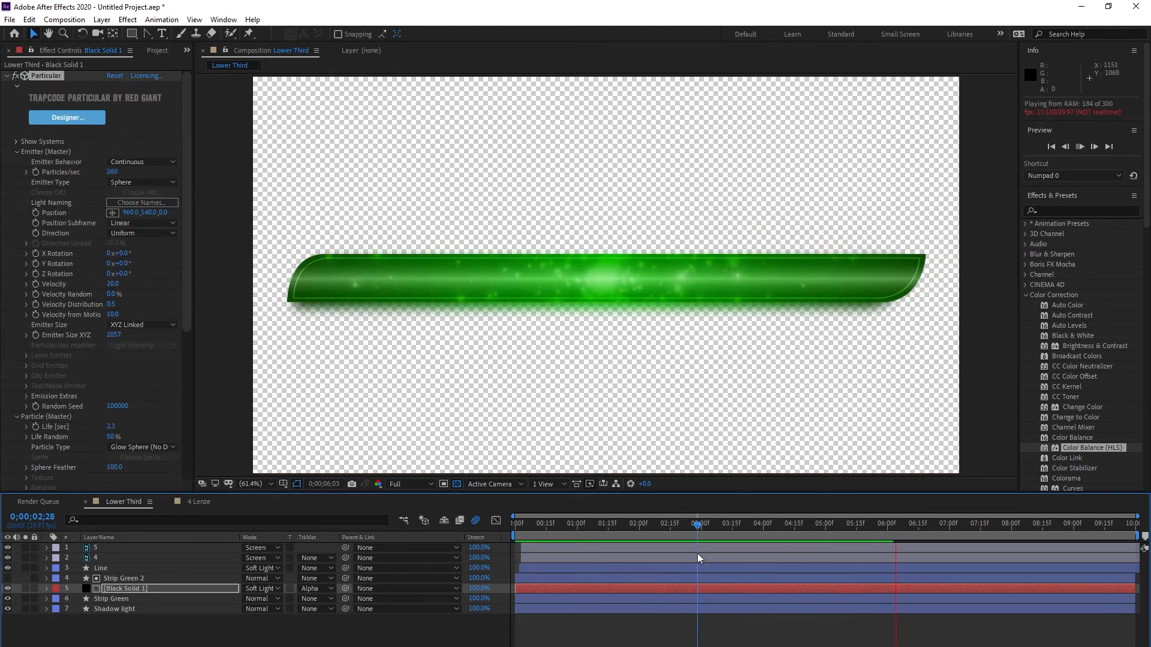
pyautogui.moveTo(186, 312); pyautogui.dragTo(198, 407)
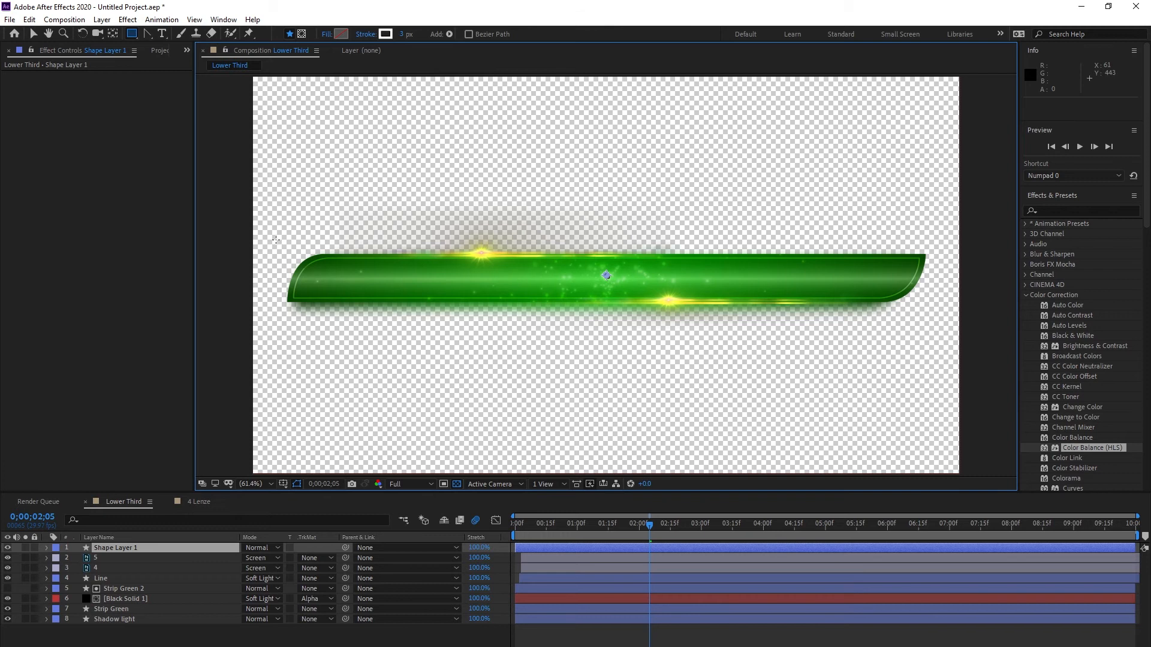
# - Draw a rectangle across the green bar with a solid white fill and no stroke
pyautogui.moveTo(278, 237)
pyautogui.mouseDown()
pyautogui.moveTo(387, 347)
pyautogui.moveTo(639, 347)
pyautogui.moveTo(862, 312)
pyautogui.moveTo(944, 317)
pyautogui.mouseUp()
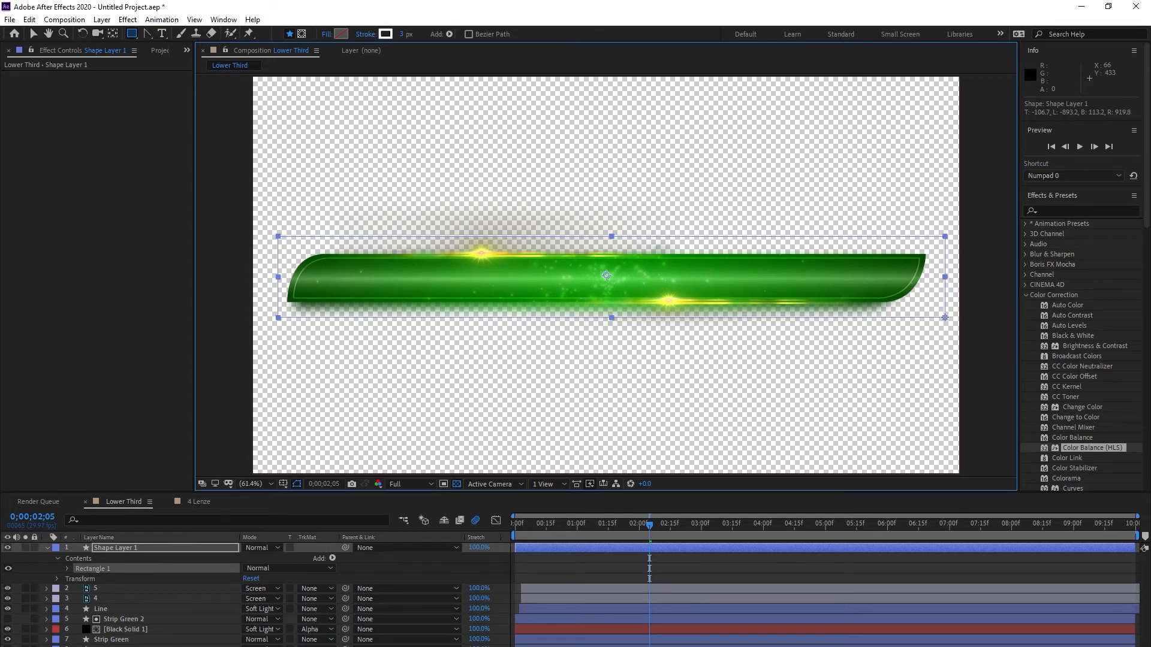
pyautogui.click(327, 34)
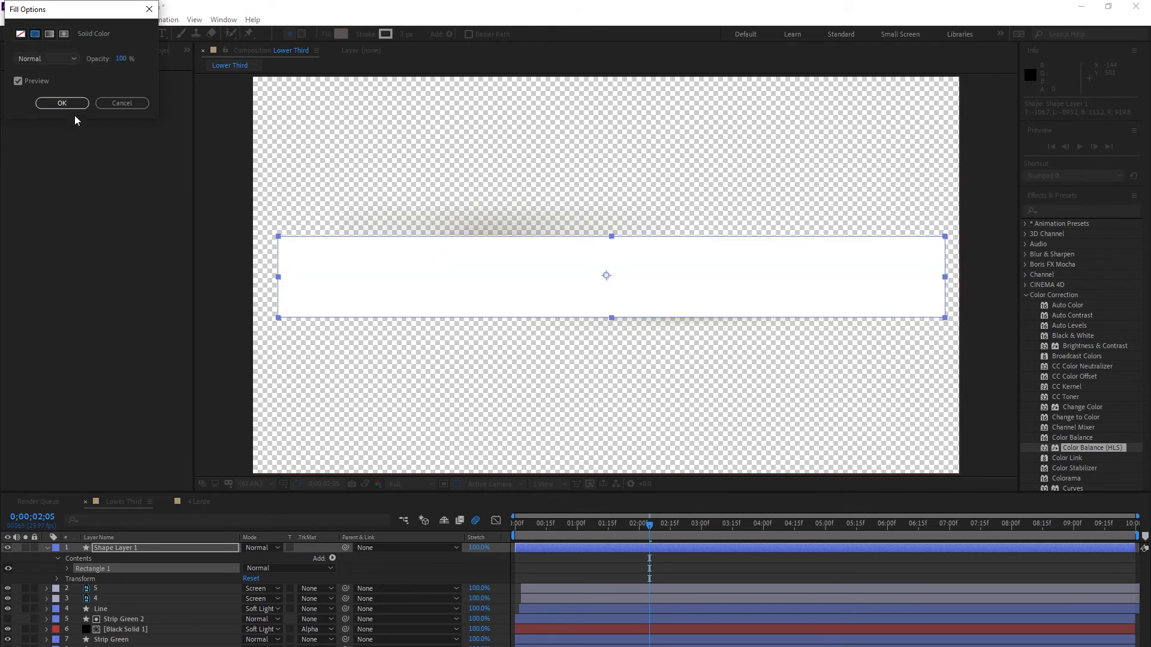
pyautogui.click(64, 101)
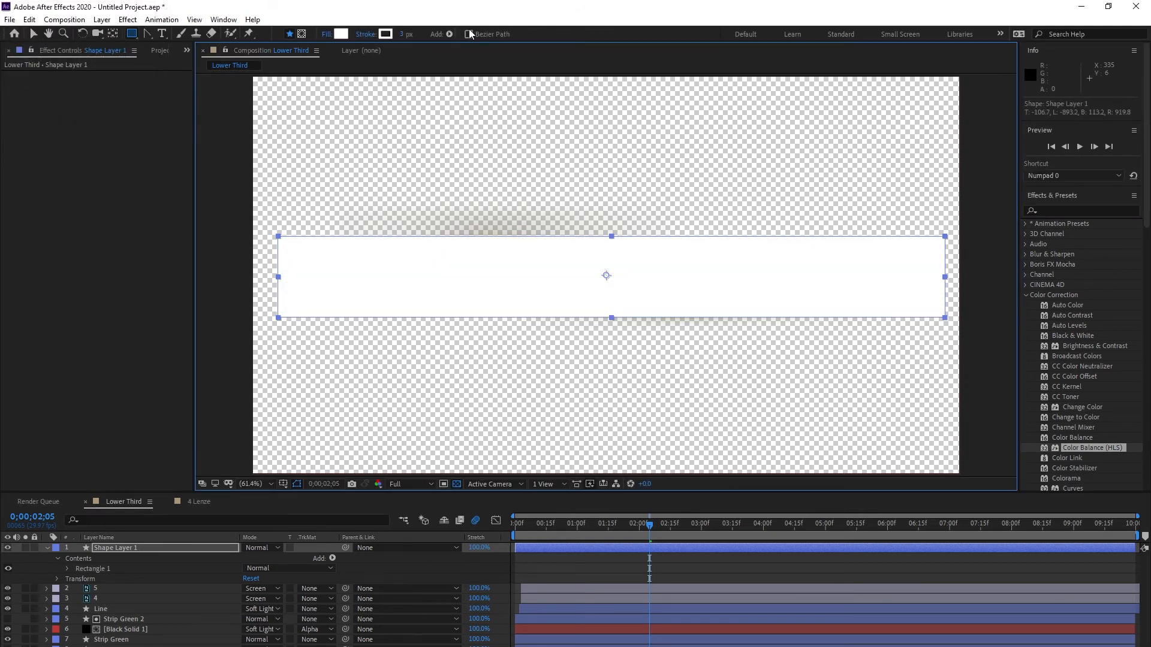
pyautogui.click(365, 34)
pyautogui.click(24, 39)
pyautogui.click(65, 103)
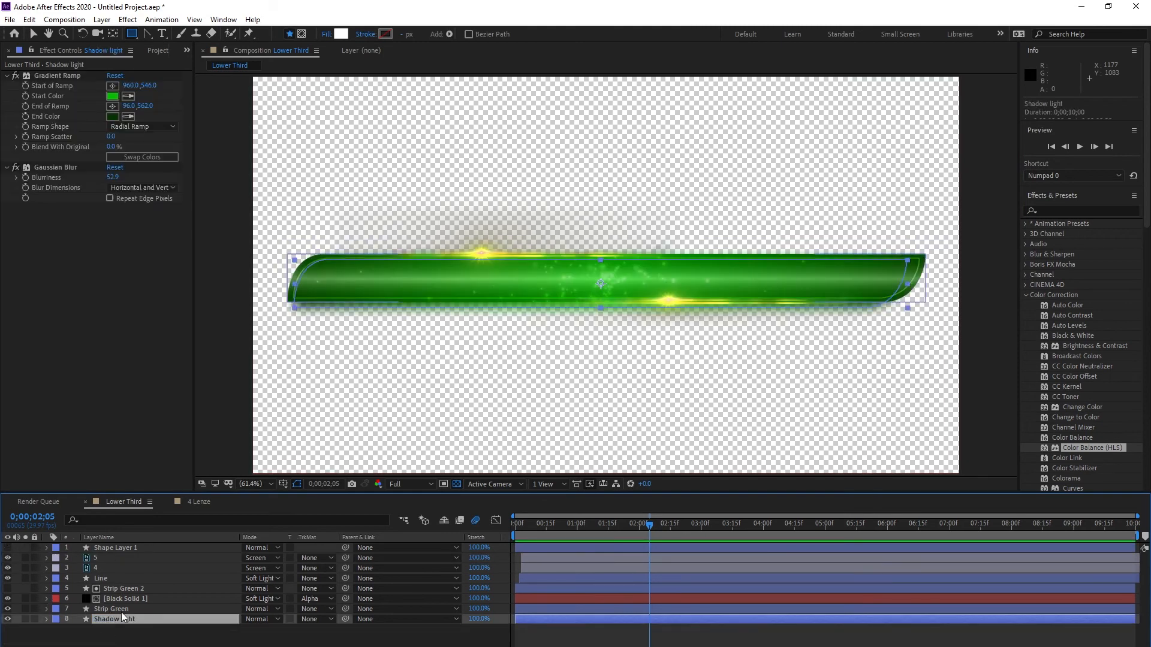
# - Hide Shape Layer 1 and select the five bar layers from Line down to Strip Green
pyautogui.keyDown('ctrl'); pyautogui.click(104, 578); pyautogui.keyUp('ctrl')
pyautogui.keyDown('ctrl'); pyautogui.click(108, 589); pyautogui.keyUp('ctrl')
pyautogui.keyDown('ctrl'); pyautogui.click(111, 599); pyautogui.keyUp('ctrl')
pyautogui.keyDown('ctrl'); pyautogui.click(111, 609); pyautogui.keyUp('ctrl')
pyautogui.hotkey('ctrl', 'shift', 'c')
pyautogui.press('Escape')
pyautogui.click(64, 19)
pyautogui.press('Escape')
# - Precompose the five layers as 'strip green' and move Shape Layer 1 directly above it
pyautogui.rightClick(144, 606)
pyautogui.click(247, 558)
pyautogui.write('strip green')
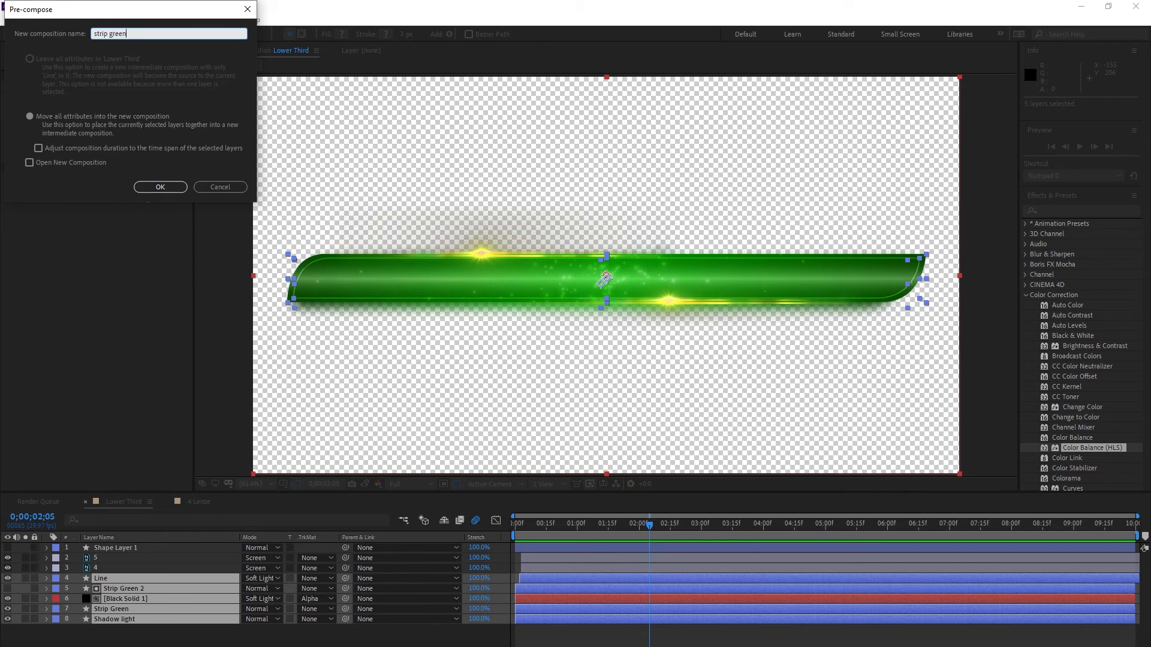
pyautogui.press('Return')
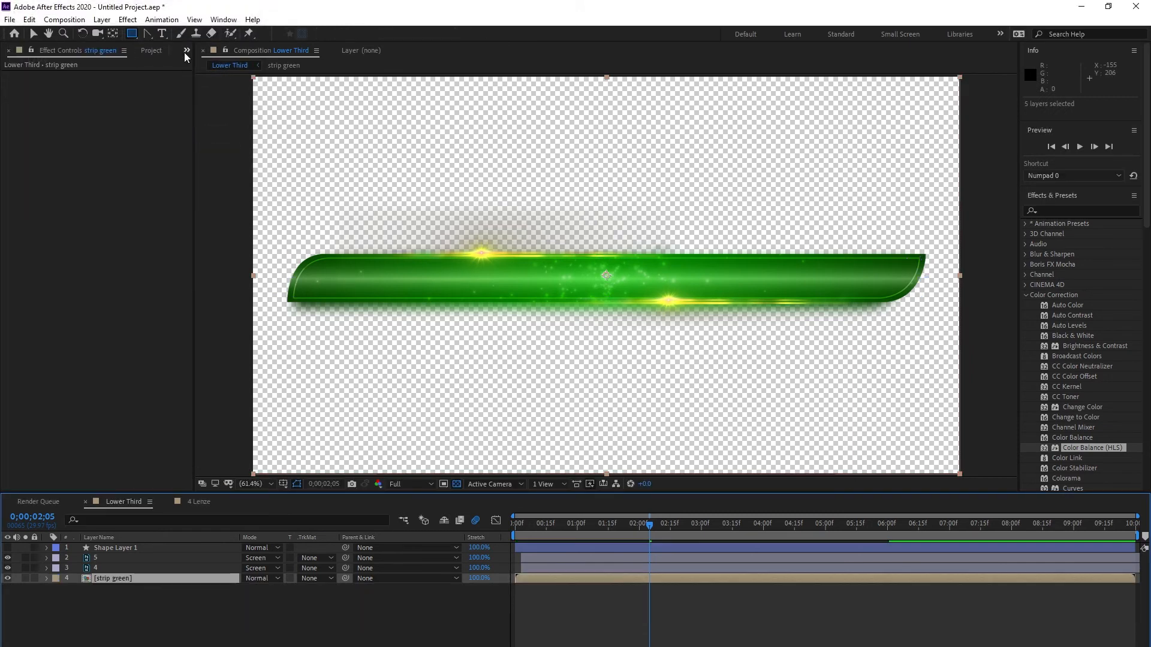
pyautogui.click(531, 613)
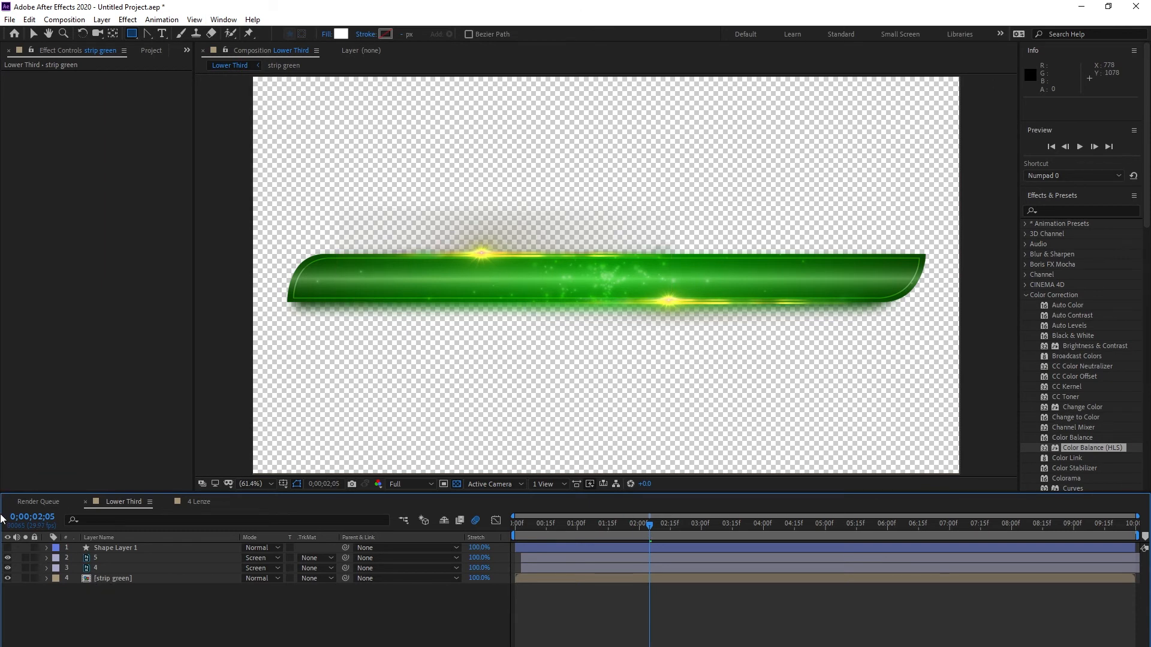
pyautogui.moveTo(104, 551); pyautogui.dragTo(90, 576)
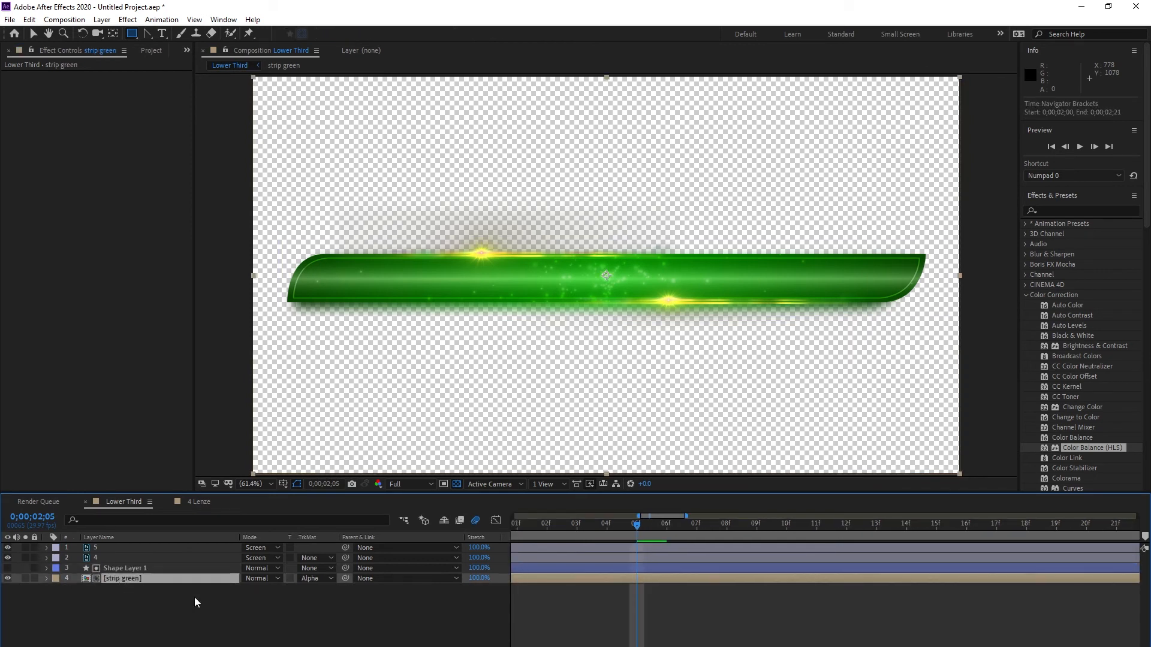
# - Keyframe strip green's Position so the bar slides in from -946 to 960
pyautogui.press('p')
pyautogui.moveTo(248, 588); pyautogui.dragTo(290, 582)
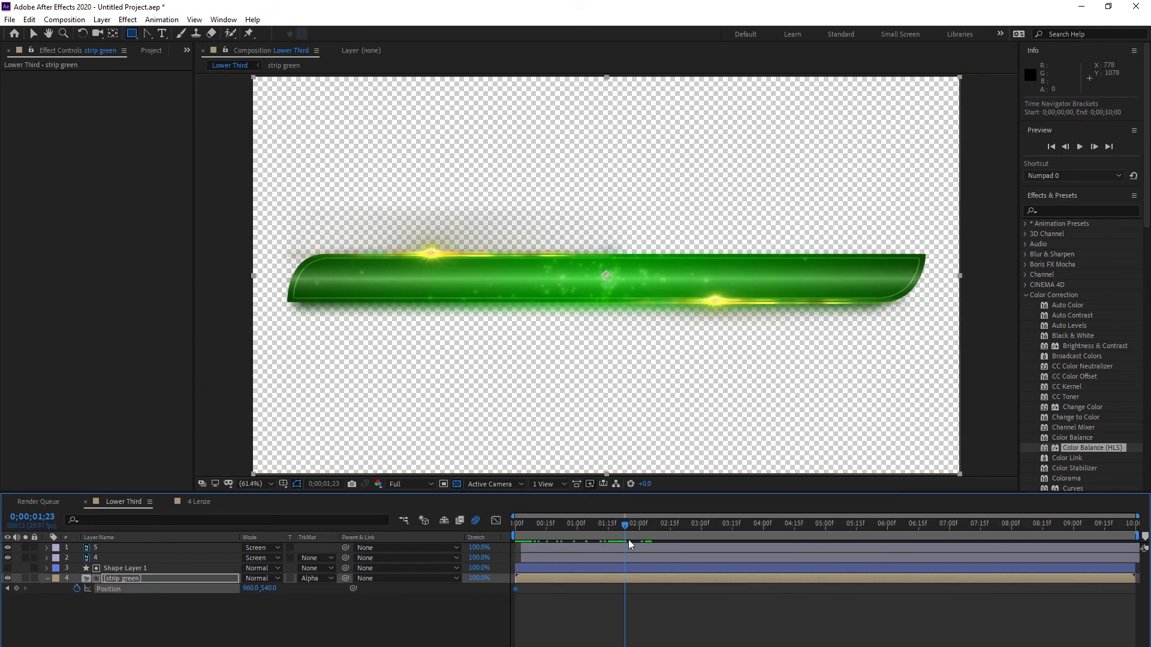
pyautogui.moveTo(248, 588); pyautogui.dragTo(295, 591)
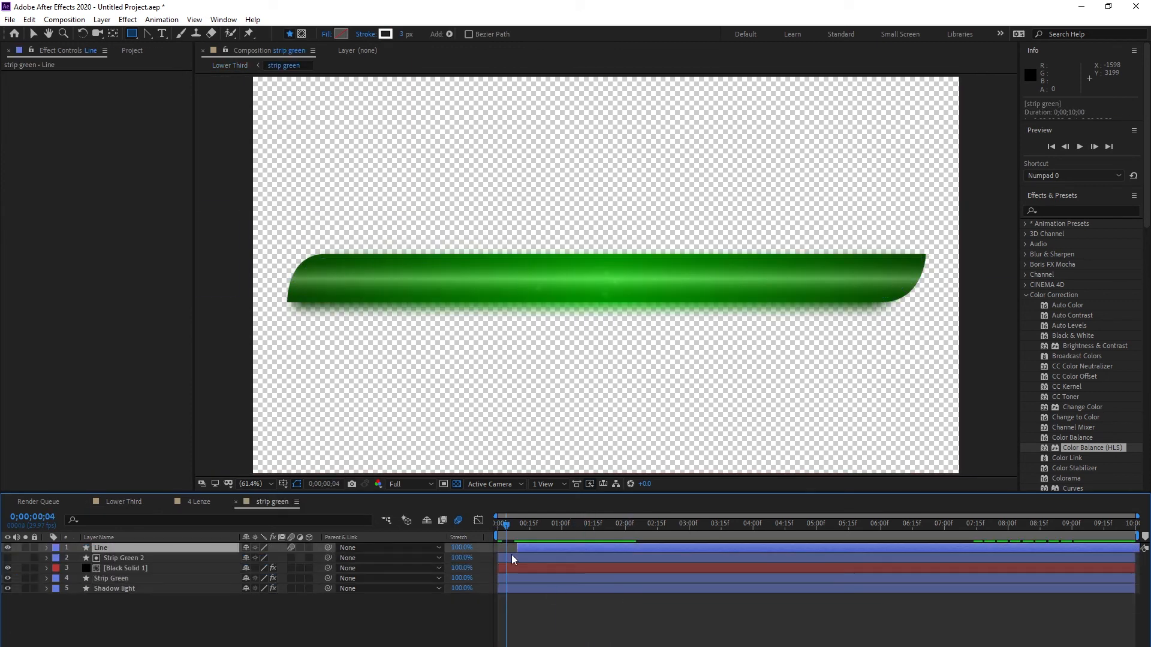
pyautogui.press('space')
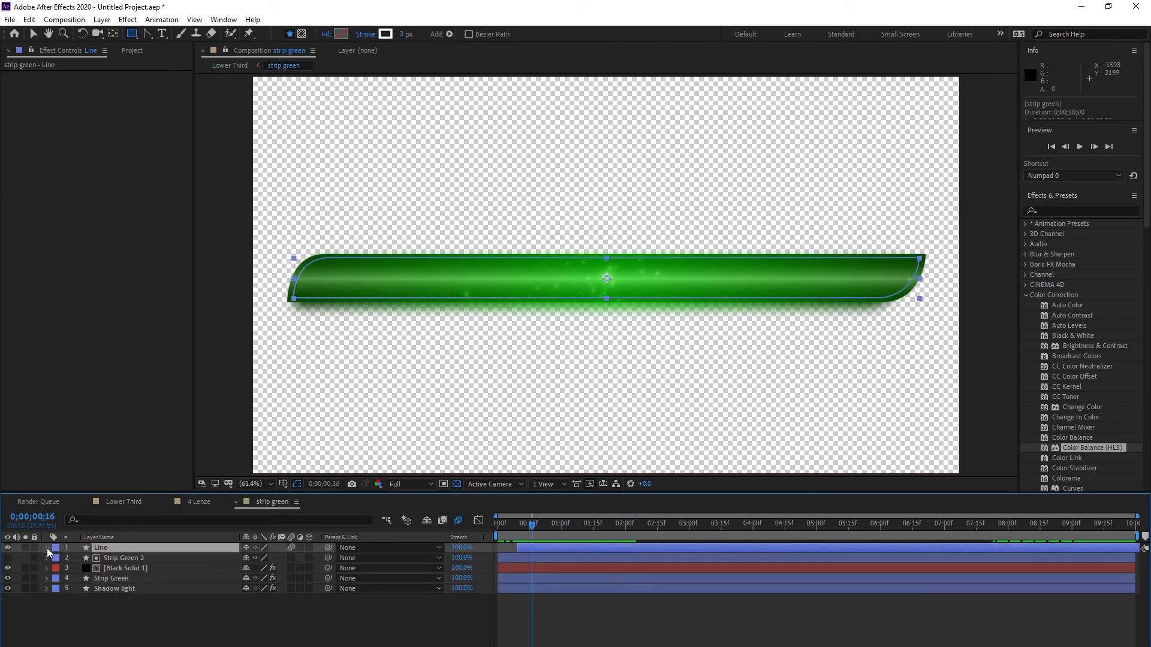
pyautogui.click(47, 548)
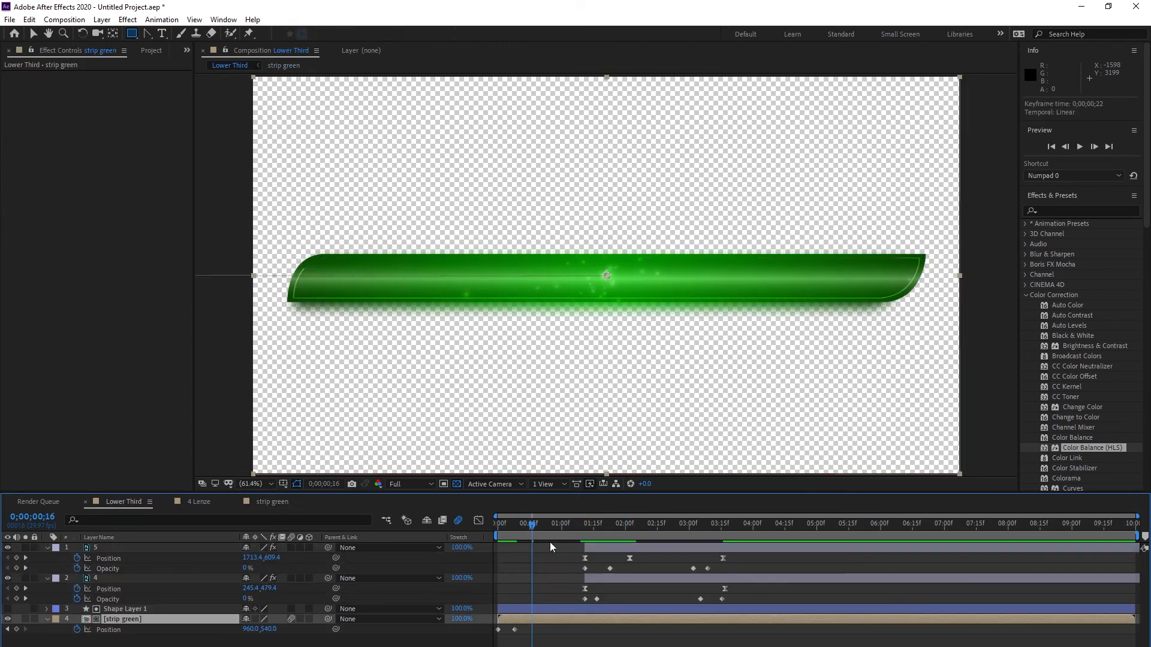
pyautogui.moveTo(646, 525); pyautogui.dragTo(537, 533)
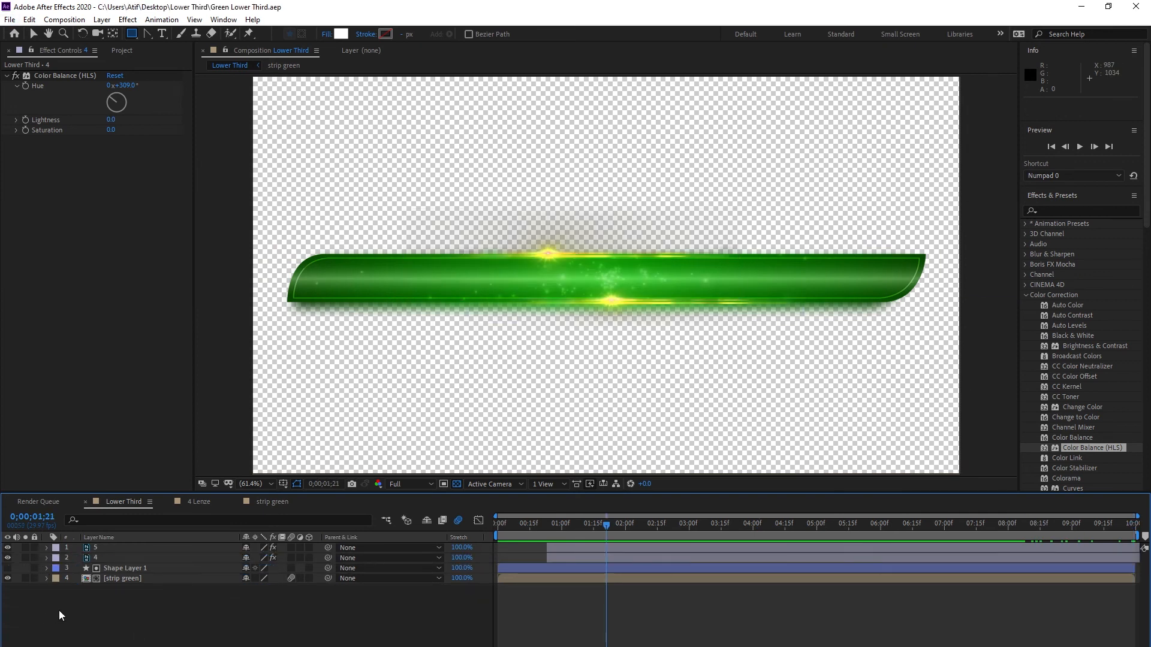
# - Precompose all four layers into a 'Green Lower Third' composition
pyautogui.hotkey('ctrl', 'a')
pyautogui.rightClick(154, 572)
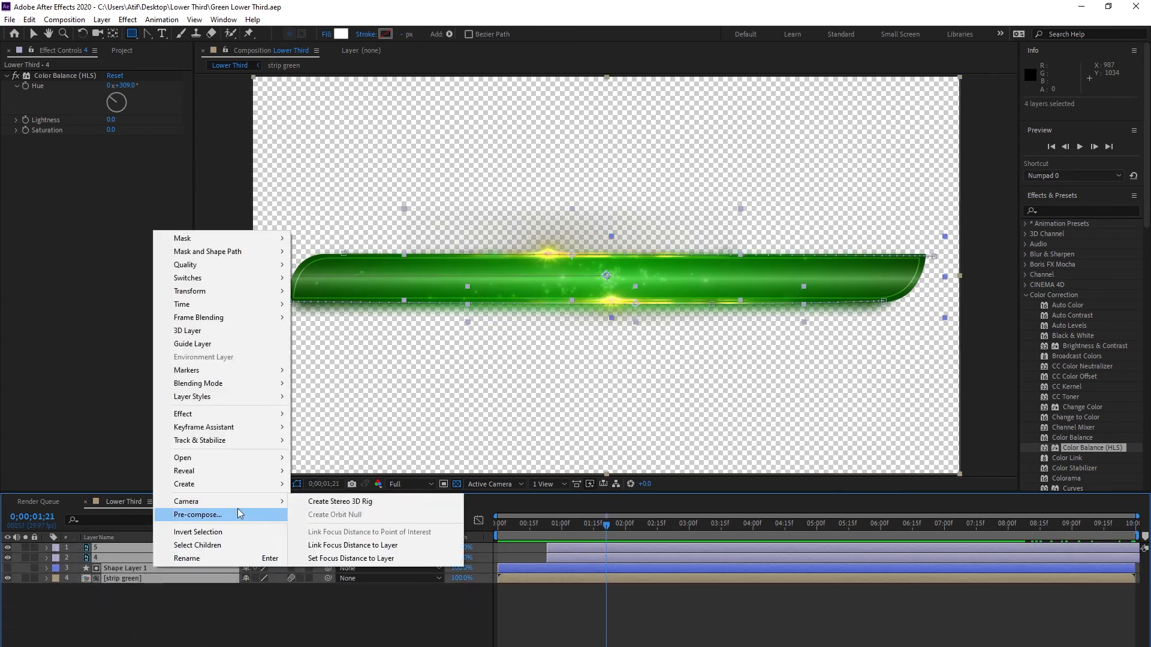
pyautogui.click(239, 517)
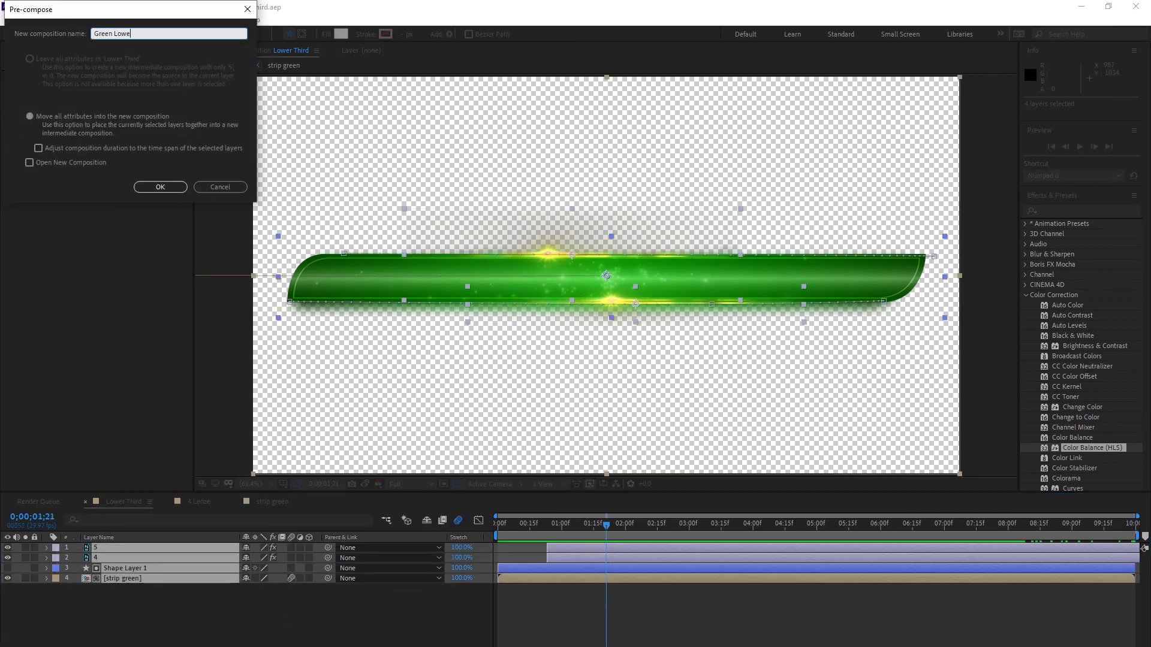
pyautogui.press('Return')
# - Scale Green Lower Third to 78% and place it at the frame bottom inside the safe guides
pyautogui.moveTo(497, 526); pyautogui.dragTo(525, 550)
pyautogui.press('s')
pyautogui.moveTo(260, 558); pyautogui.dragTo(237, 566)
pyautogui.press('v')
pyautogui.moveTo(647, 276); pyautogui.dragTo(632, 424)
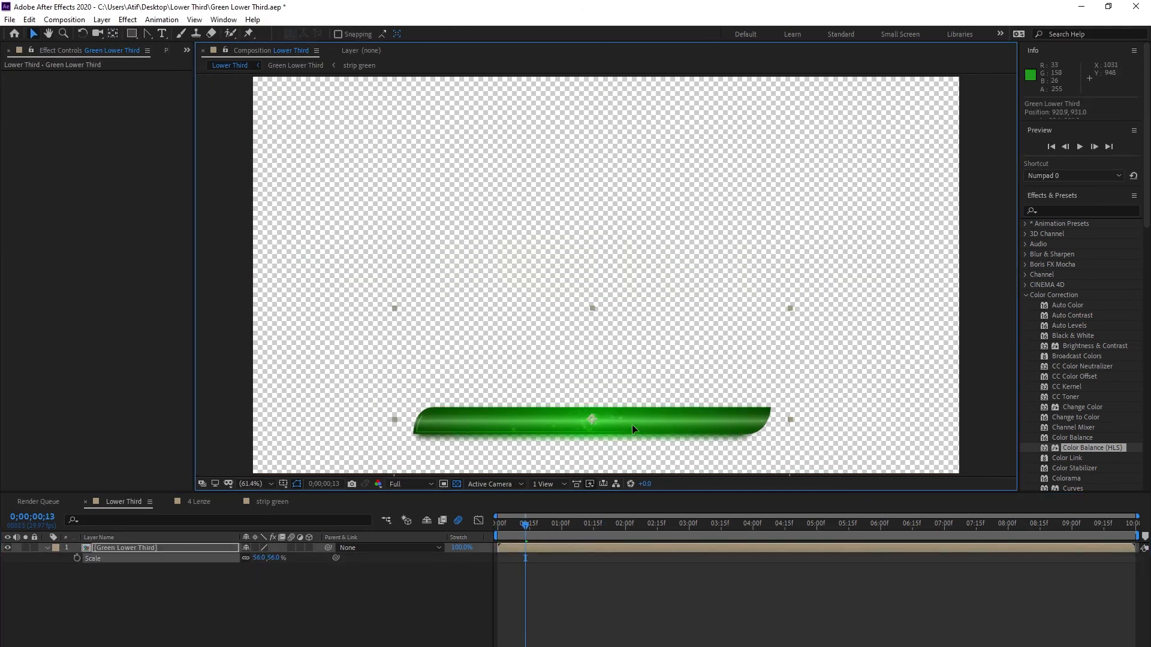
pyautogui.moveTo(260, 562); pyautogui.dragTo(273, 562)
pyautogui.click(282, 484)
pyautogui.click(318, 494)
pyautogui.moveTo(635, 420); pyautogui.dragTo(651, 409)
pyautogui.click(590, 584)
pyautogui.moveTo(525, 525); pyautogui.dragTo(480, 560)
pyautogui.press('space')
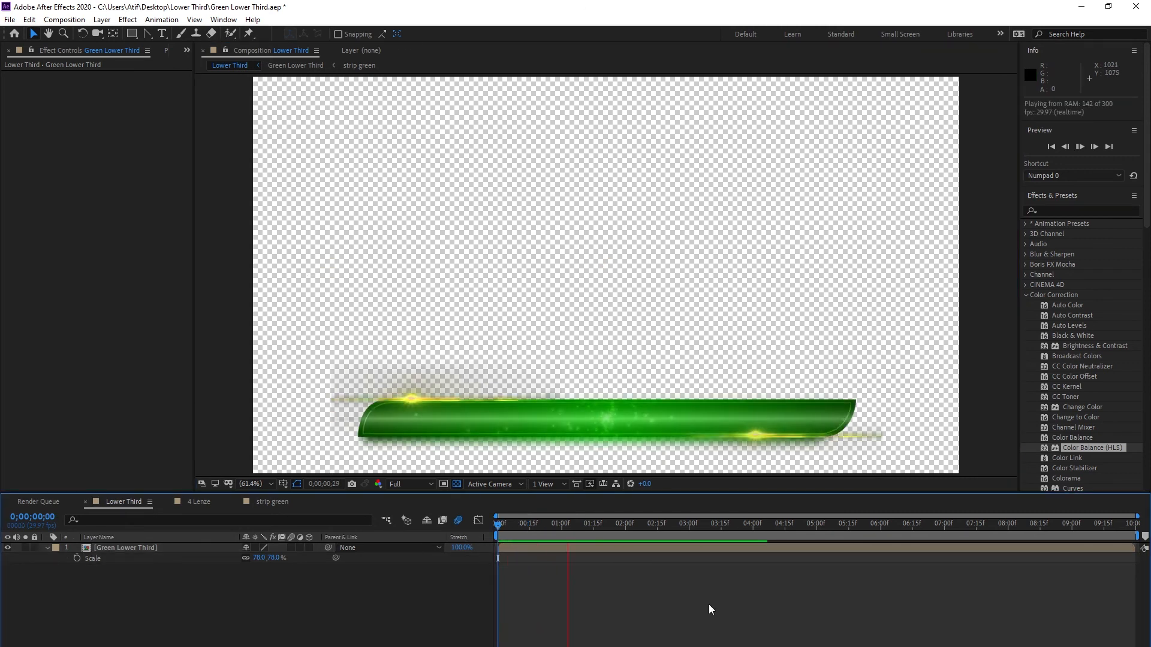
# - Add a new text layer and type the presenter's name
pyautogui.rightClick(710, 609)
pyautogui.moveTo(674, 468)
pyautogui.click(833, 468)
pyautogui.write('Atif Sikand')
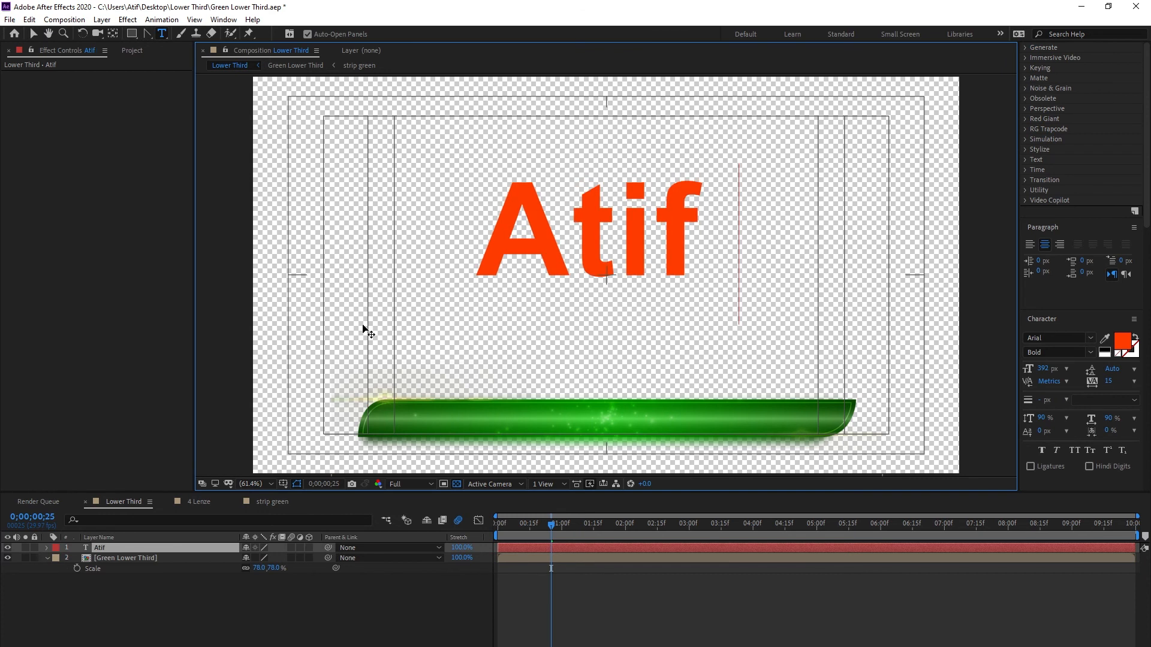
pyautogui.write('ar')
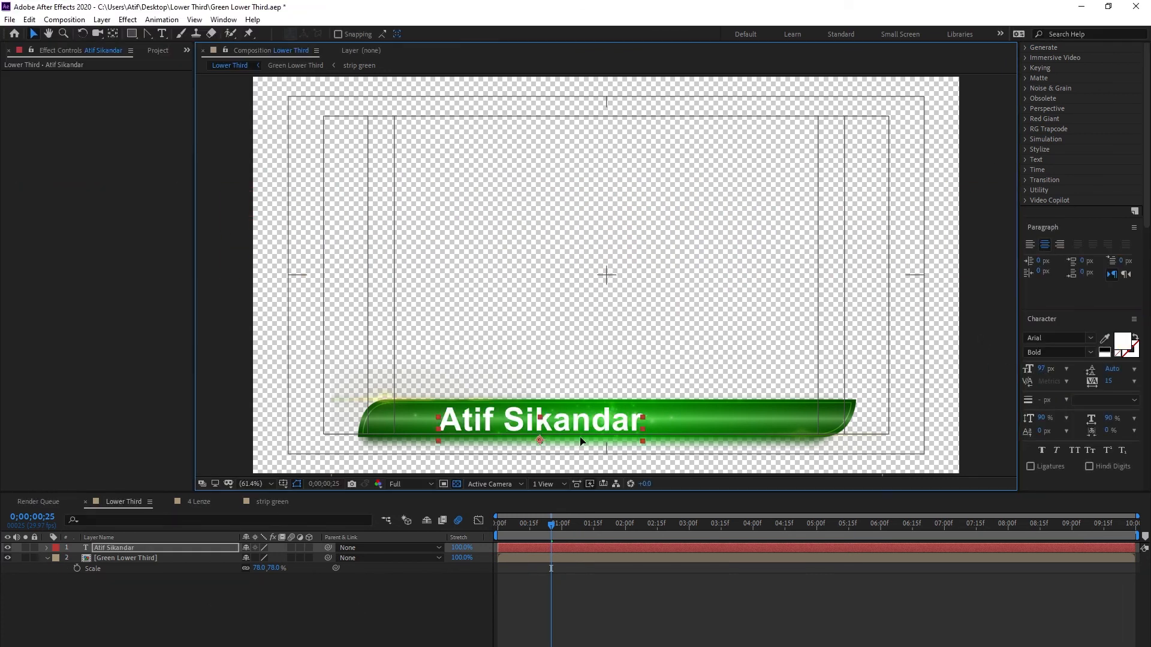
# - Scale the name text to 87%, centre its anchor point, and place it on the bar's left
pyautogui.moveTo(580, 441); pyautogui.dragTo(561, 433)
pyautogui.press('s')
pyautogui.moveTo(260, 558); pyautogui.dragTo(252, 558)
pyautogui.hotkey('ctrl', 'alt', 'Home')
pyautogui.moveTo(556, 421); pyautogui.dragTo(701, 419)
pyautogui.click(572, 609)
# - Duplicate the name layer and retype the copy as 'CG 1O1'
pyautogui.hotkey('ctrl', 'd')
pyautogui.doubleClick(701, 419)
pyautogui.write('CG 1O1')
pyautogui.press('Escape')
pyautogui.press('v')
# - Arrange the name and CG 1O1 texts side by side on the green bar
pyautogui.moveTo(506, 422); pyautogui.dragTo(529, 422)
pyautogui.moveTo(669, 424); pyautogui.dragTo(658, 425)
pyautogui.click(569, 605)
pyautogui.click(528, 422)
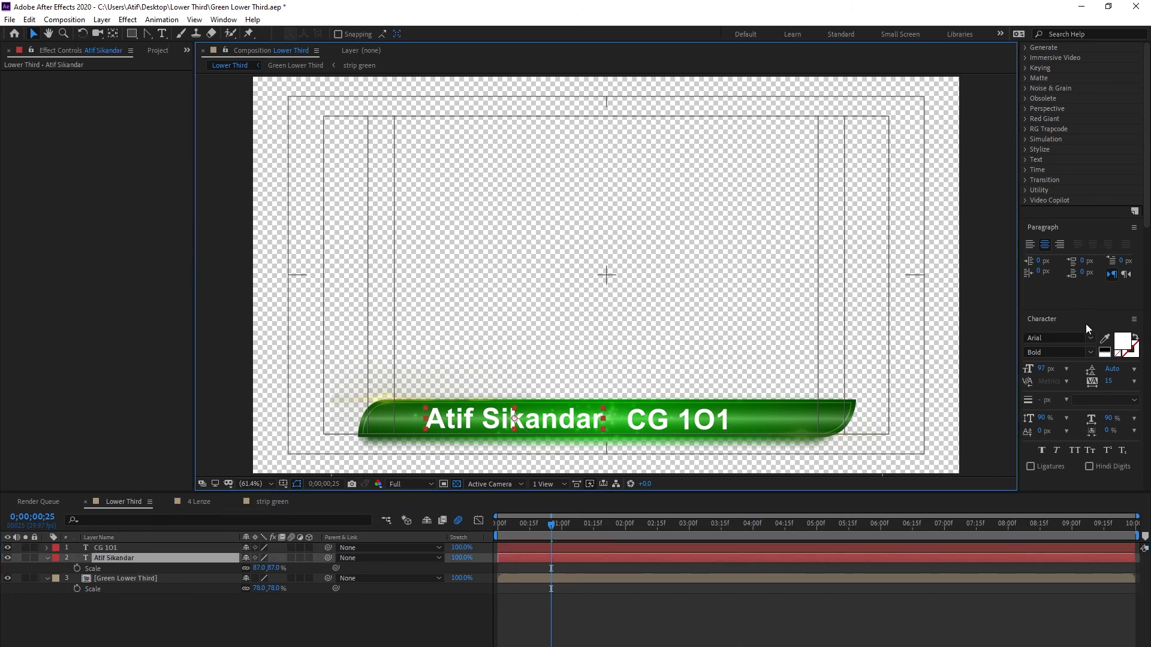
# - Tighten the name's tracking, widen CG 1O1's tracking, and nudge CG 1O1 slightly right
pyautogui.moveTo(1108, 387)
pyautogui.mouseDown()
pyautogui.moveTo(1070, 390)
pyautogui.moveTo(1087, 392)
pyautogui.mouseUp()
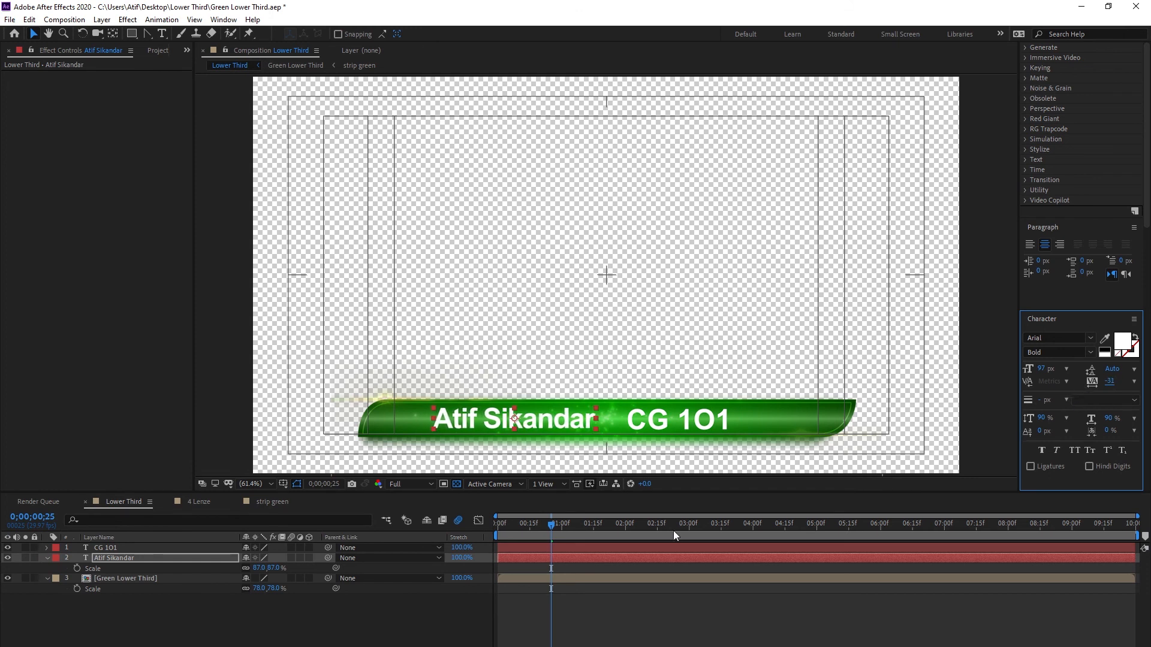
pyautogui.click(664, 423)
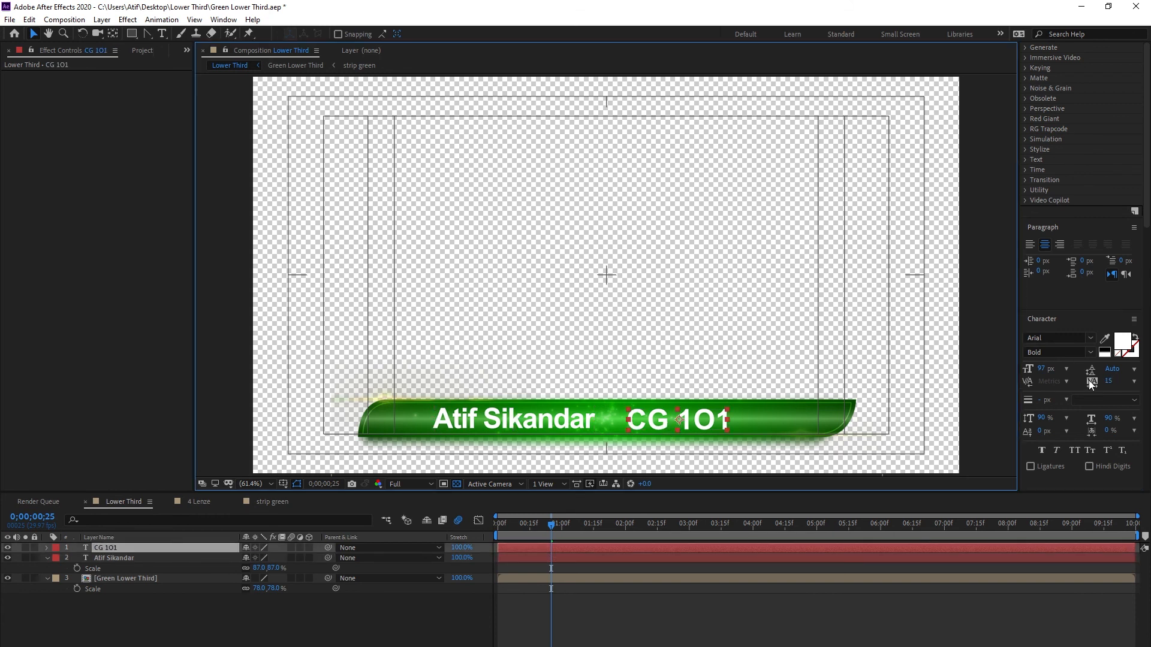
pyautogui.moveTo(1111, 383)
pyautogui.mouseDown()
pyautogui.moveTo(1141, 384)
pyautogui.moveTo(1060, 404)
pyautogui.moveTo(1117, 402)
pyautogui.mouseUp()
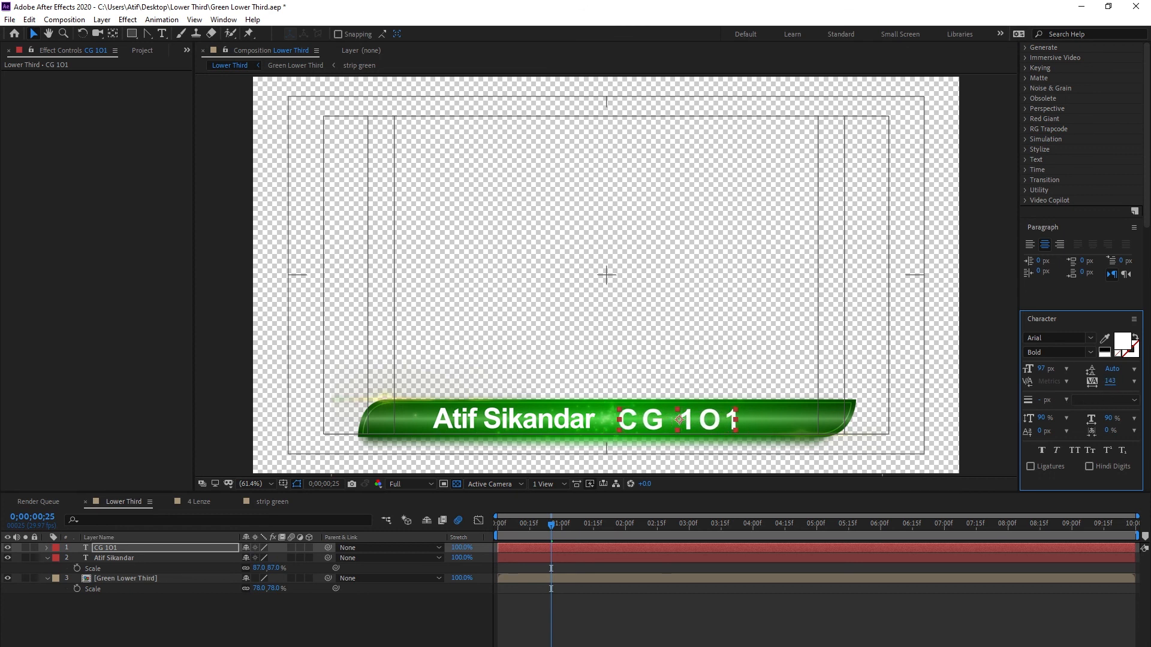
pyautogui.click(735, 614)
pyautogui.moveTo(686, 416); pyautogui.dragTo(689, 416)
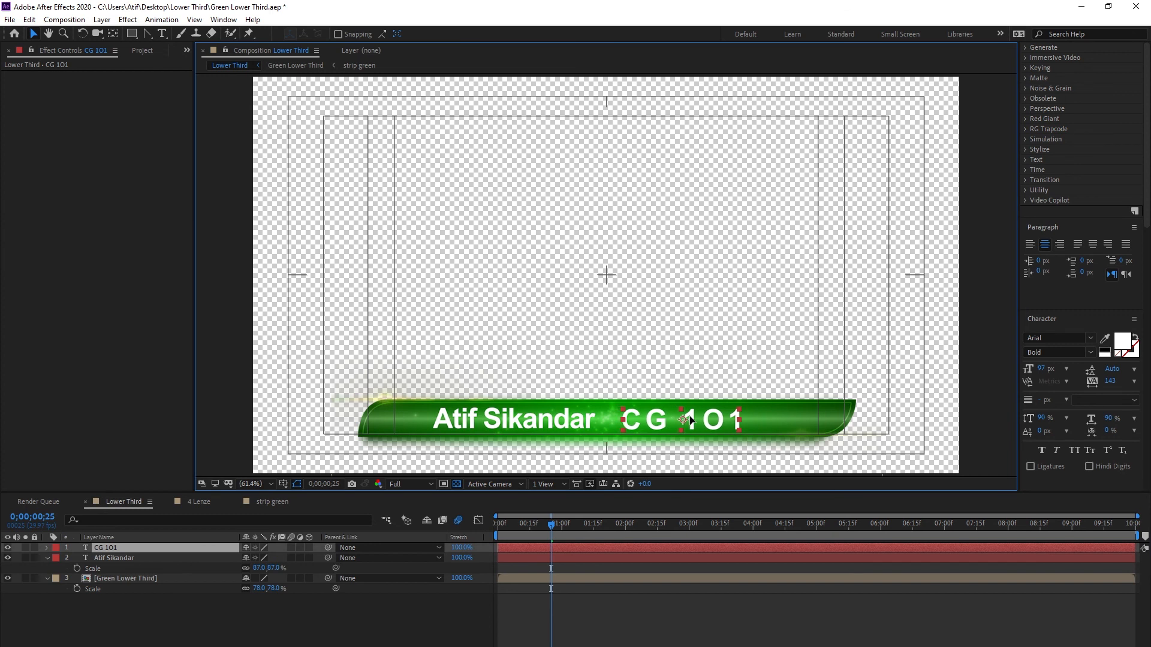
pyautogui.click(621, 622)
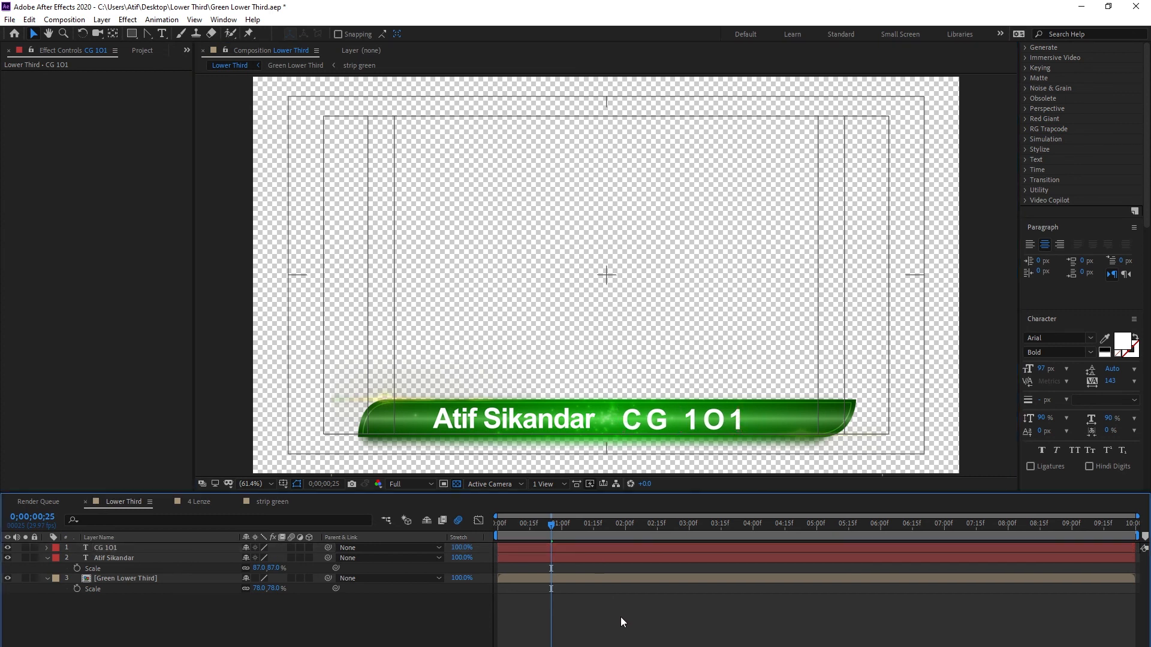
pyautogui.click(555, 557)
# - Scrub back to the start and forward to watch the lower-third bar and text animate in
pyautogui.moveTo(548, 523); pyautogui.dragTo(492, 552)
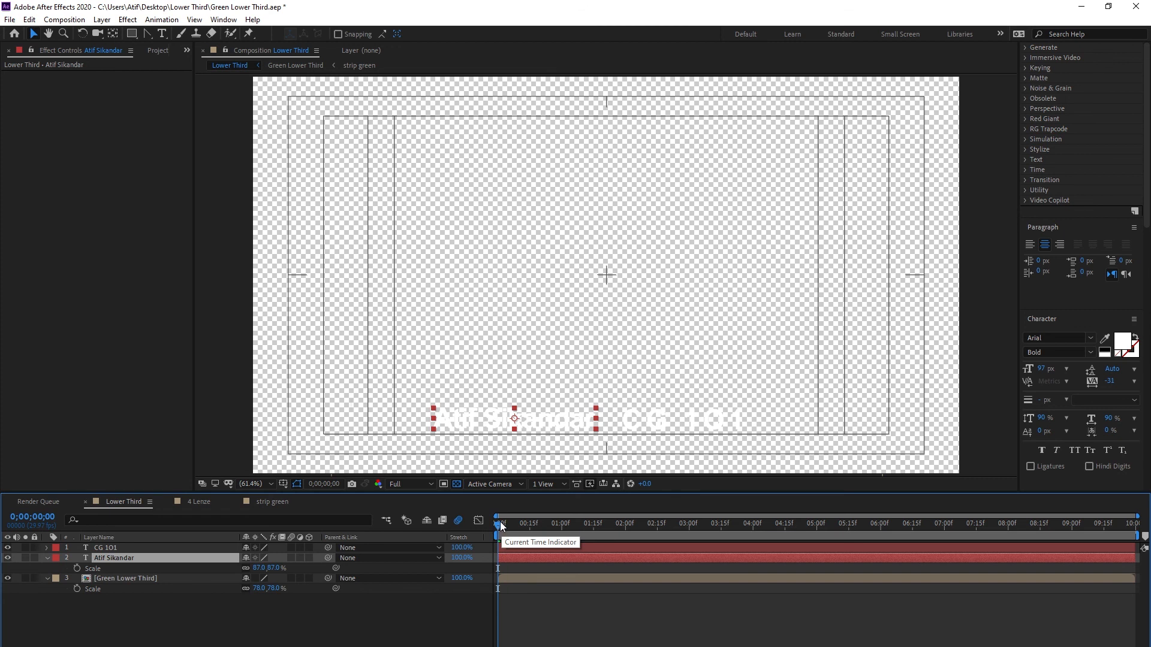
pyautogui.moveTo(499, 522); pyautogui.dragTo(554, 531)
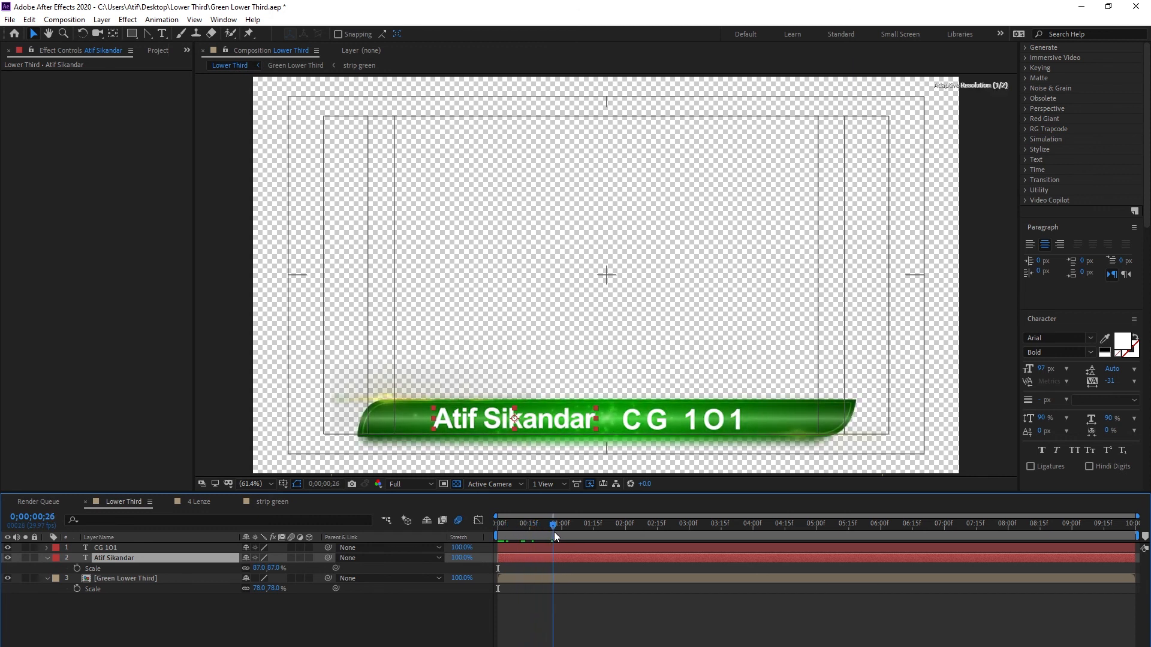